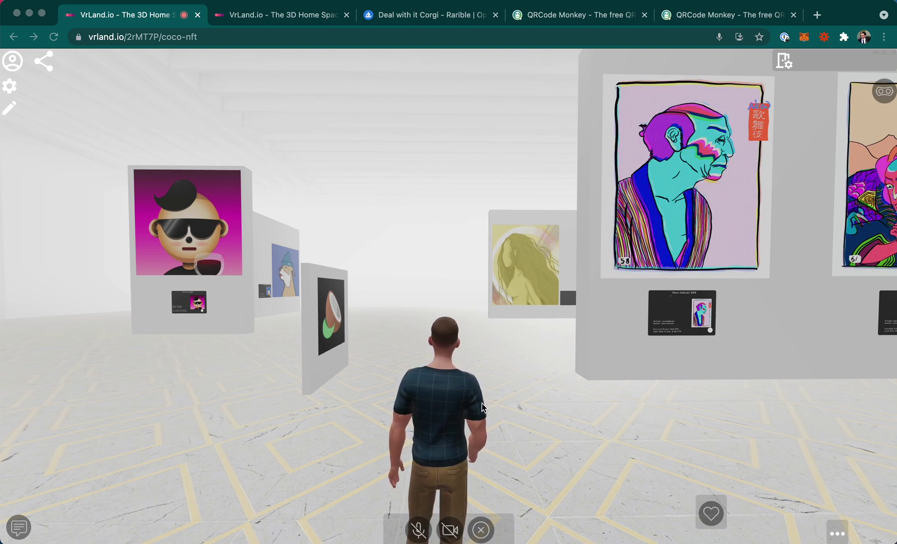
Walk the avatar through the coco-nft gallery past the kabuki-style portraits to examine the wall with the two white-haired women portraits.
{"action": "key", "text": "s"}
{"action": "left_click_drag", "start_coordinate": [482, 404], "coordinate": [522, 386]}
{"action": "key", "text": "w"}
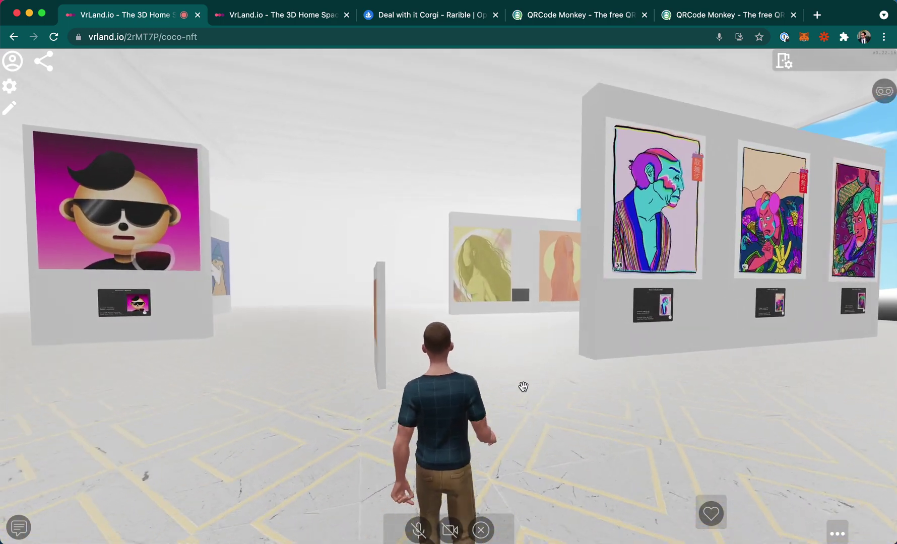
{"action": "left_click_drag", "start_coordinate": [449, 374], "coordinate": [723, 379]}
{"action": "left_click_drag", "start_coordinate": [418, 386], "coordinate": [813, 377]}
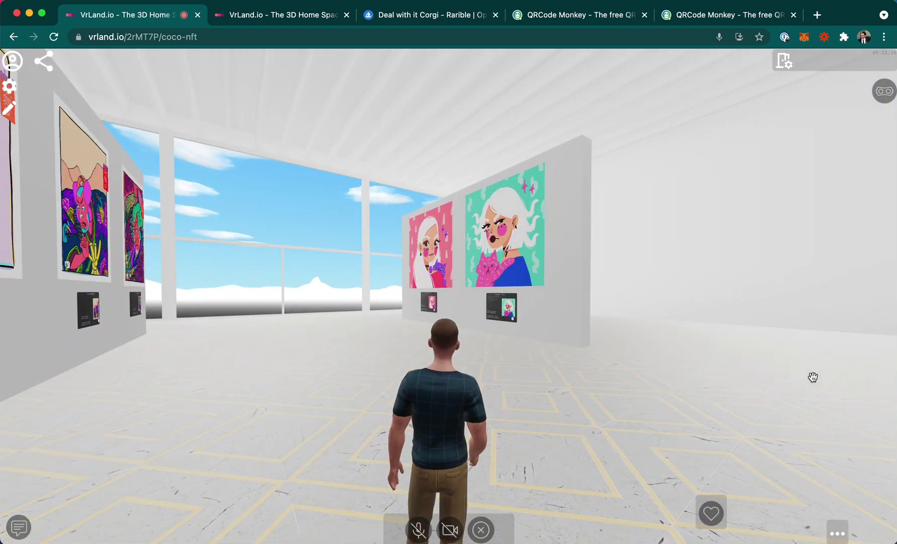
{"action": "key", "text": "w"}
{"action": "left_click_drag", "start_coordinate": [444, 379], "coordinate": [585, 392]}
{"action": "key", "text": "d"}
{"action": "left_click_drag", "start_coordinate": [650, 390], "coordinate": [456, 389]}
{"action": "key", "text": "d"}
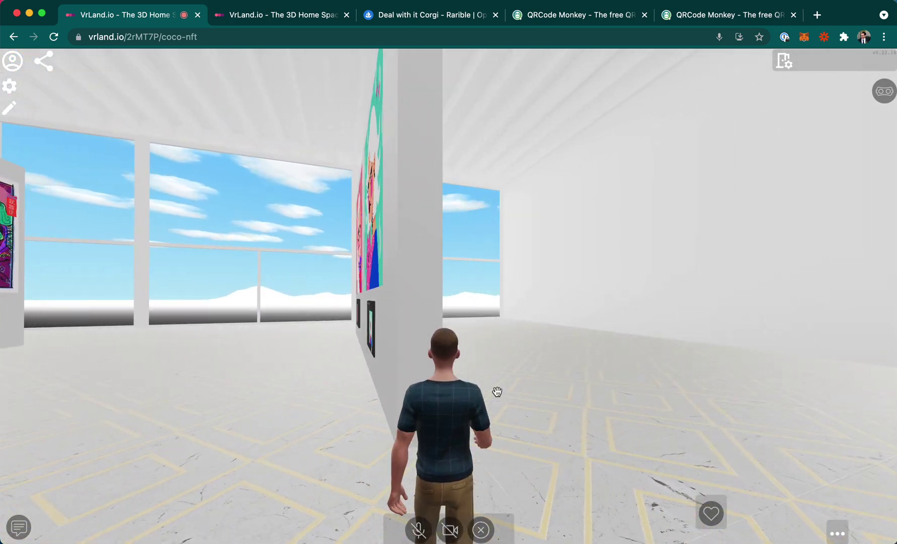
Turn around the gallery and walk up to the wall with the astronaut, dragon-smoke, pink bear and avocado artworks.
{"action": "left_click_drag", "start_coordinate": [542, 390], "coordinate": [399, 386]}
{"action": "key", "text": "d"}
{"action": "key", "text": "a"}
{"action": "left_click", "coordinate": [249, 362]}
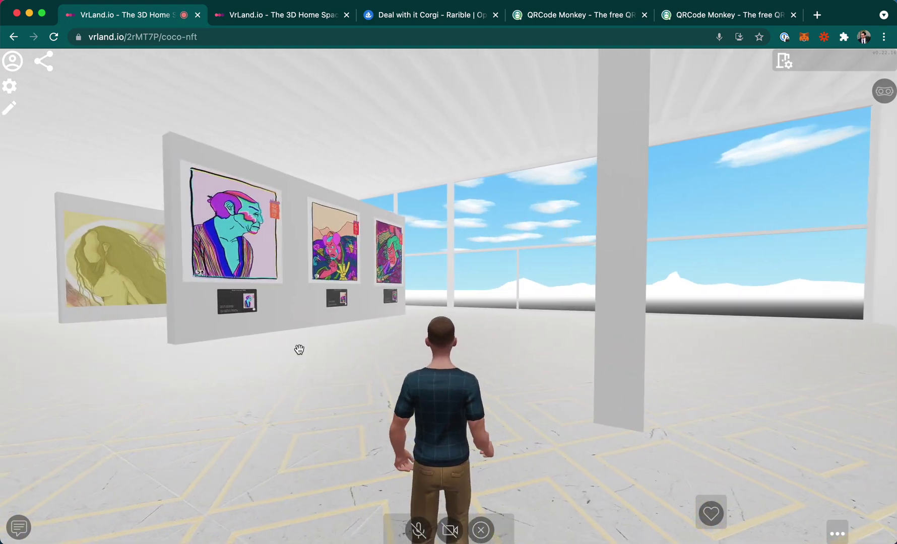
{"action": "left_click_drag", "start_coordinate": [299, 349], "coordinate": [290, 327]}
{"action": "key", "text": "w"}
{"action": "left_click_drag", "start_coordinate": [445, 314], "coordinate": [226, 307]}
{"action": "mouse_move", "coordinate": [450, 319]}
{"action": "left_mouse_down"}
{"action": "mouse_move", "coordinate": [274, 316]}
{"action": "mouse_move", "coordinate": [301, 311]}
{"action": "left_mouse_up"}
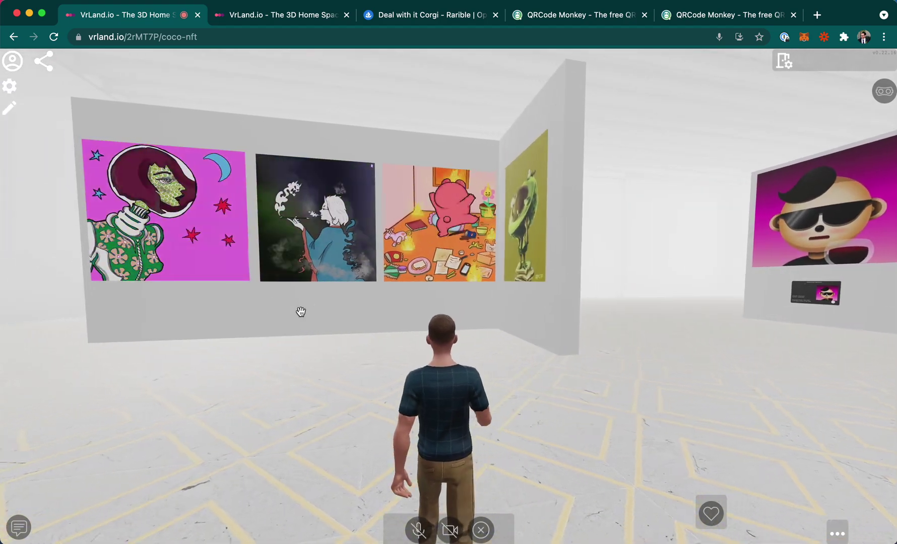
{"action": "key", "text": "w"}
{"action": "key", "text": "a"}
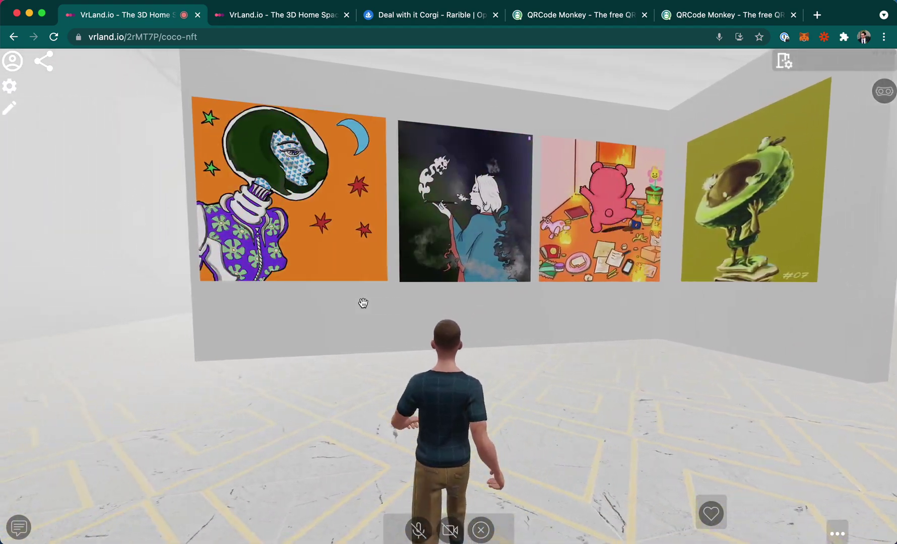
Walk along the NYTCOOLCAT wall to examine its artworks and the QR-code plaques beneath them.
{"action": "mouse_move", "coordinate": [272, 294]}
{"action": "left_mouse_down"}
{"action": "mouse_move", "coordinate": [416, 330]}
{"action": "mouse_move", "coordinate": [530, 344]}
{"action": "mouse_move", "coordinate": [537, 325]}
{"action": "mouse_move", "coordinate": [700, 321]}
{"action": "left_mouse_up"}
{"action": "key", "text": "a"}
{"action": "mouse_move", "coordinate": [609, 316]}
{"action": "left_mouse_down"}
{"action": "mouse_move", "coordinate": [748, 343]}
{"action": "mouse_move", "coordinate": [498, 297]}
{"action": "mouse_move", "coordinate": [687, 300]}
{"action": "mouse_move", "coordinate": [725, 288]}
{"action": "left_mouse_up"}
{"action": "key", "text": "w"}
{"action": "key", "text": "a"}
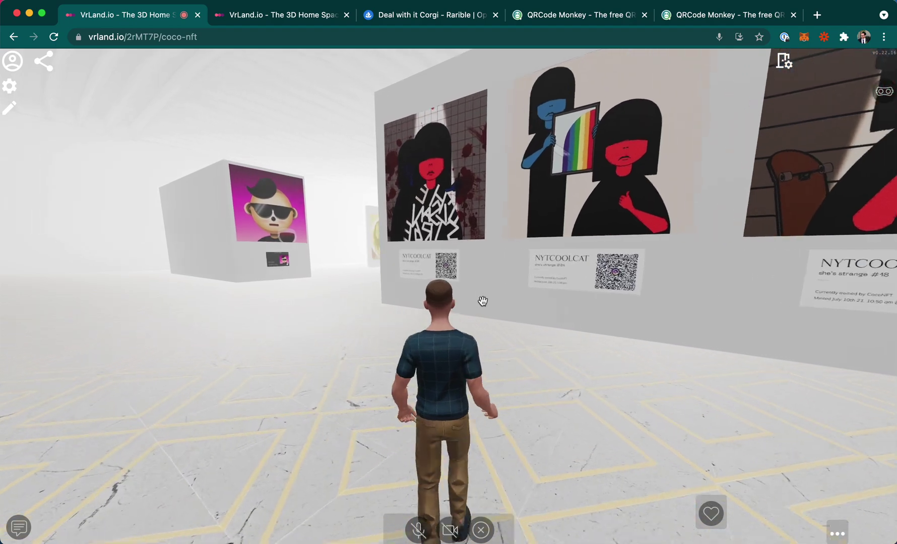
{"action": "key", "text": "w"}
{"action": "key", "text": "a"}
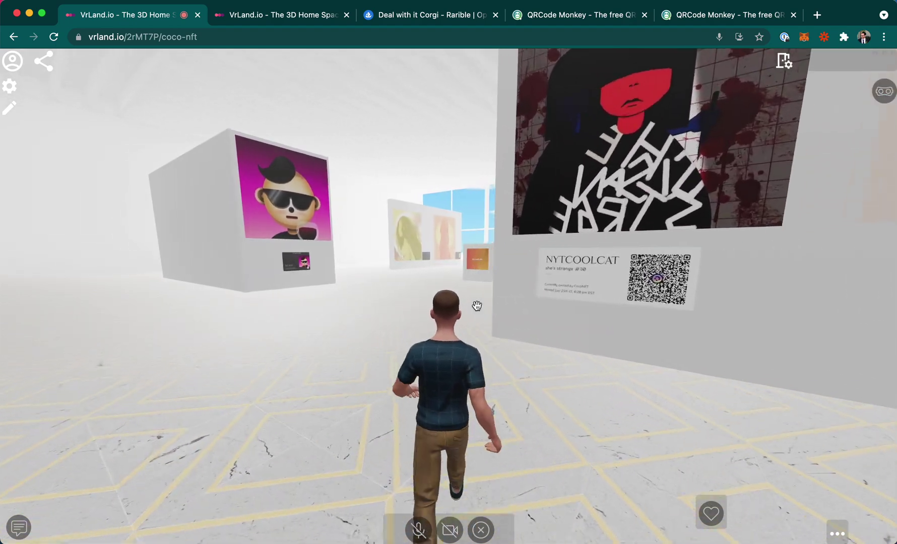
{"action": "key", "text": "w"}
{"action": "left_click_drag", "start_coordinate": [477, 305], "coordinate": [418, 308]}
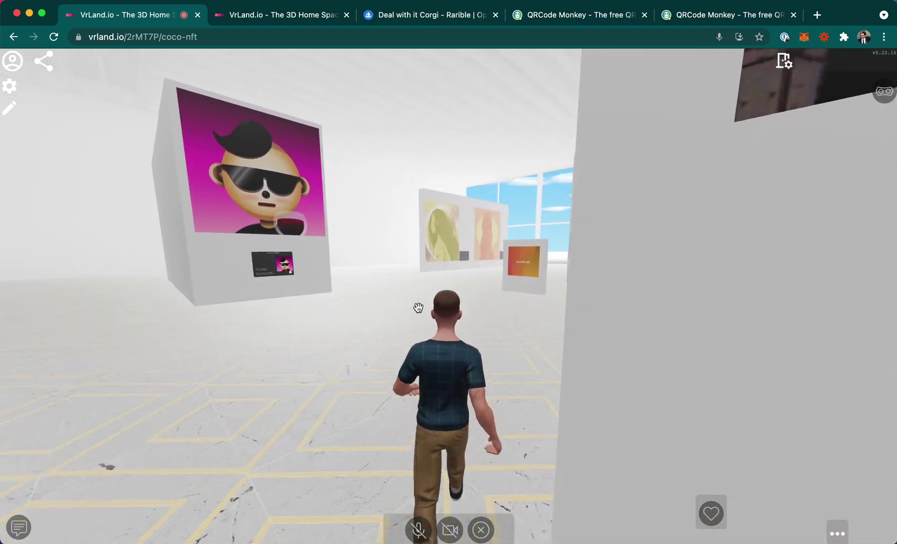
Walk past the sunglasses character artwork to examine the dog artworks and their information plaques.
{"action": "left_click_drag", "start_coordinate": [516, 314], "coordinate": [384, 293]}
{"action": "key", "text": "w"}
{"action": "key", "text": "super+space"}
{"action": "key", "text": "Escape"}
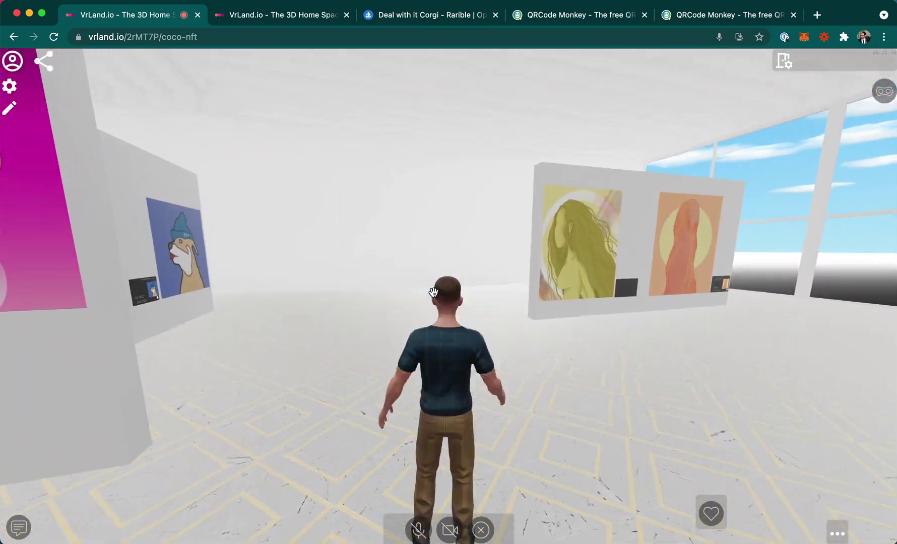
{"action": "key", "text": "w"}
{"action": "left_click_drag", "start_coordinate": [397, 300], "coordinate": [196, 304]}
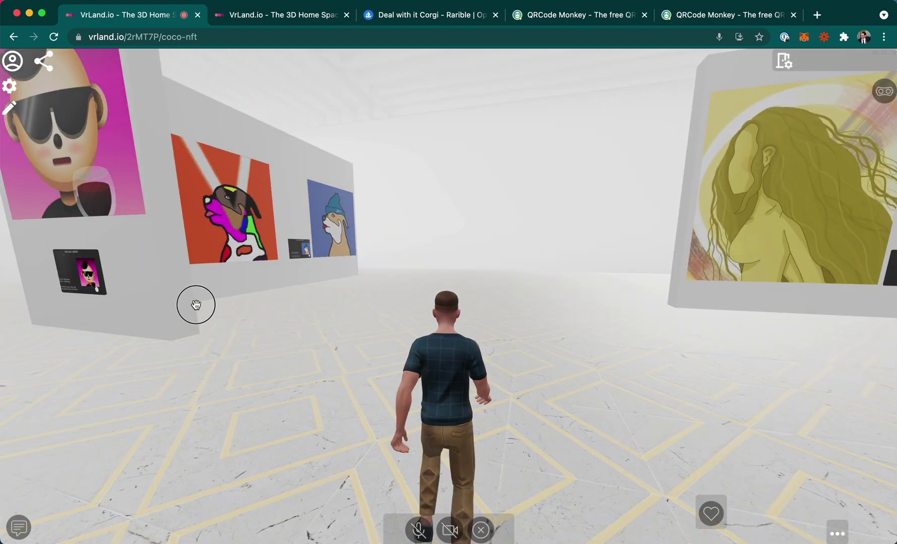
{"action": "mouse_move", "coordinate": [433, 309]}
{"action": "left_mouse_down"}
{"action": "mouse_move", "coordinate": [463, 310]}
{"action": "mouse_move", "coordinate": [278, 318]}
{"action": "left_mouse_up"}
{"action": "mouse_move", "coordinate": [546, 286]}
{"action": "left_mouse_down"}
{"action": "mouse_move", "coordinate": [439, 291]}
{"action": "mouse_move", "coordinate": [716, 278]}
{"action": "left_mouse_up"}
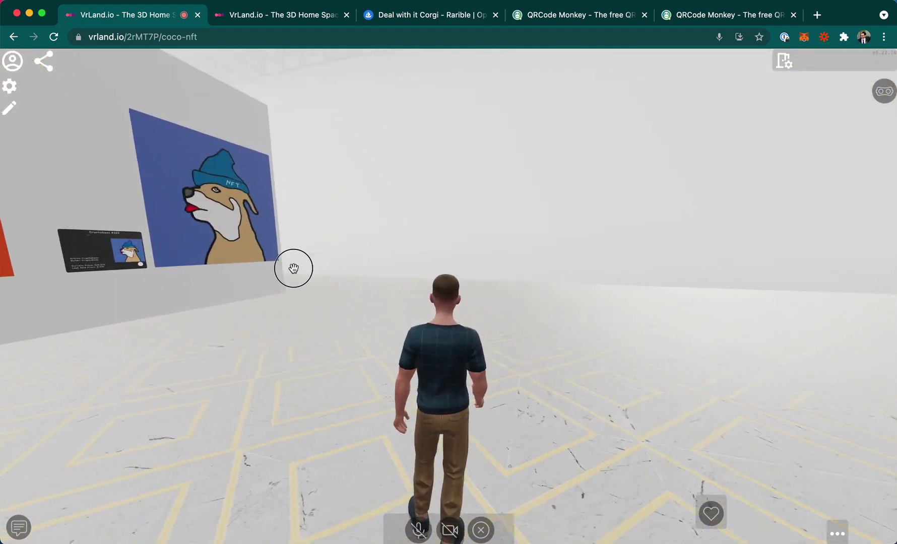
Examine the two cat-eared character posters and the wall of women artworks near the gallery windows.
{"action": "mouse_move", "coordinate": [295, 268]}
{"action": "left_mouse_down"}
{"action": "mouse_move", "coordinate": [443, 261]}
{"action": "mouse_move", "coordinate": [152, 276]}
{"action": "mouse_move", "coordinate": [290, 266]}
{"action": "mouse_move", "coordinate": [592, 285]}
{"action": "mouse_move", "coordinate": [418, 284]}
{"action": "mouse_move", "coordinate": [692, 268]}
{"action": "mouse_move", "coordinate": [449, 270]}
{"action": "mouse_move", "coordinate": [455, 284]}
{"action": "mouse_move", "coordinate": [664, 270]}
{"action": "mouse_move", "coordinate": [476, 301]}
{"action": "mouse_move", "coordinate": [679, 290]}
{"action": "left_mouse_up"}
{"action": "mouse_move", "coordinate": [417, 323]}
{"action": "left_mouse_down"}
{"action": "mouse_move", "coordinate": [557, 316]}
{"action": "mouse_move", "coordinate": [489, 308]}
{"action": "left_mouse_up"}
{"action": "key", "text": "space"}
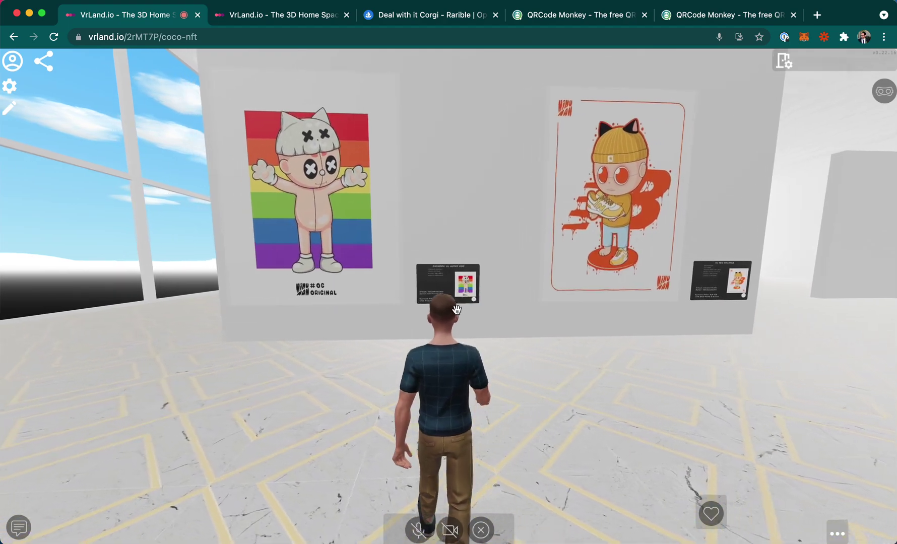
{"action": "left_click_drag", "start_coordinate": [453, 317], "coordinate": [588, 310]}
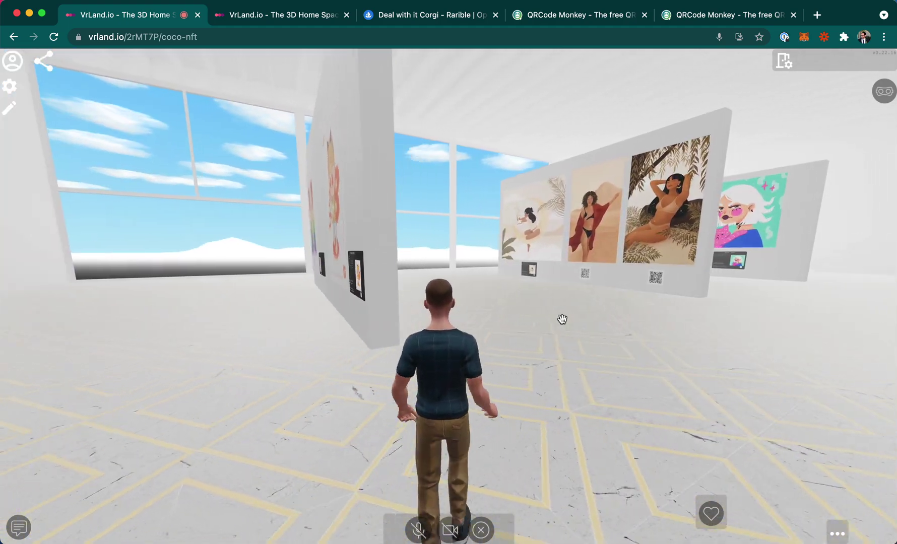
{"action": "mouse_move", "coordinate": [562, 319]}
{"action": "left_mouse_down"}
{"action": "mouse_move", "coordinate": [669, 317]}
{"action": "mouse_move", "coordinate": [508, 322]}
{"action": "mouse_move", "coordinate": [426, 298]}
{"action": "mouse_move", "coordinate": [637, 316]}
{"action": "mouse_move", "coordinate": [409, 304]}
{"action": "mouse_move", "coordinate": [726, 253]}
{"action": "left_mouse_up"}
{"action": "left_click_drag", "start_coordinate": [375, 284], "coordinate": [668, 274]}
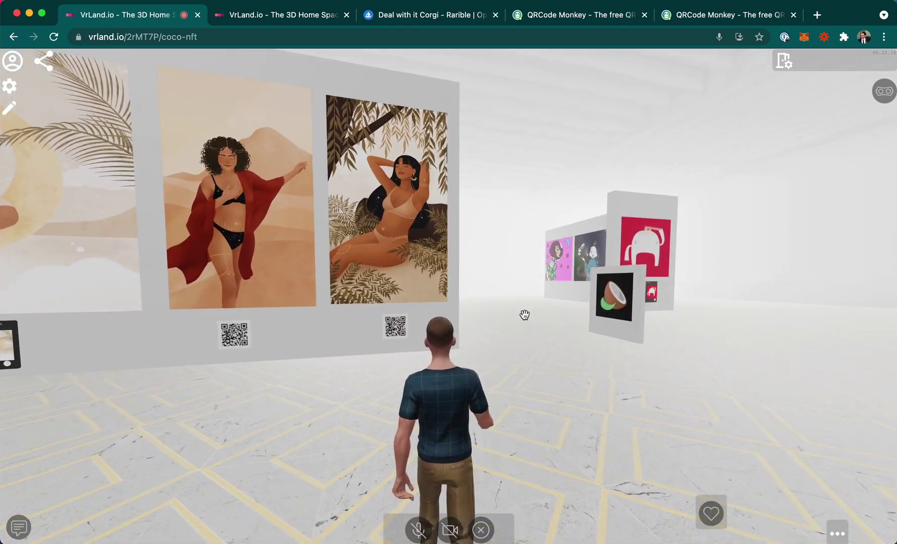
Walk past the coconut artwork and stop between the kabuki-style portraits and the white-haired women portraits.
{"action": "key", "text": "w"}
{"action": "key", "text": "Up"}
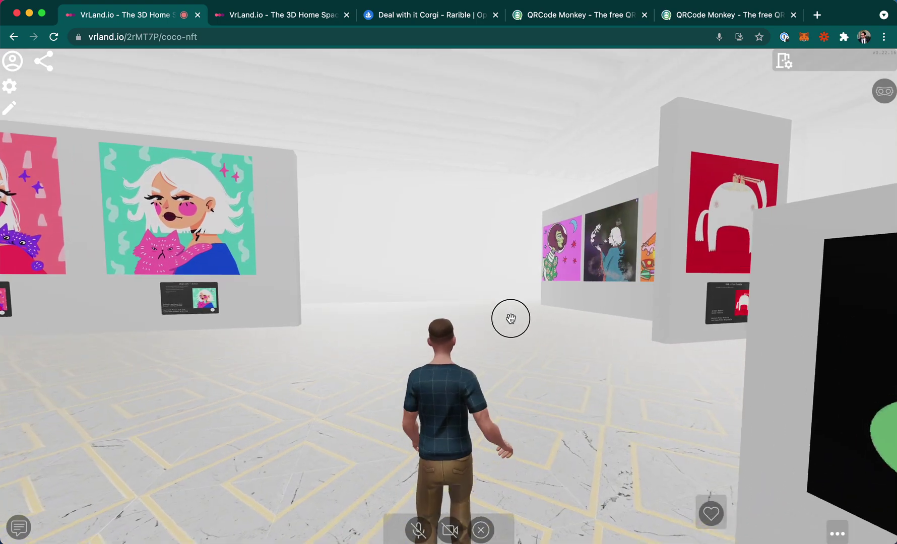
{"action": "left_click_drag", "start_coordinate": [510, 318], "coordinate": [217, 325]}
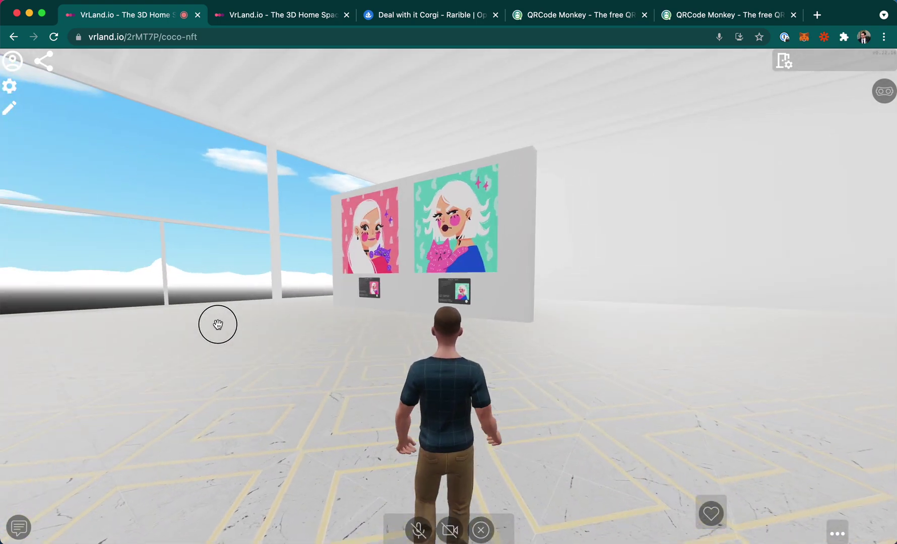
{"action": "key", "text": "w"}
{"action": "left_click_drag", "start_coordinate": [503, 292], "coordinate": [289, 298]}
{"action": "left_click_drag", "start_coordinate": [496, 298], "coordinate": [314, 300]}
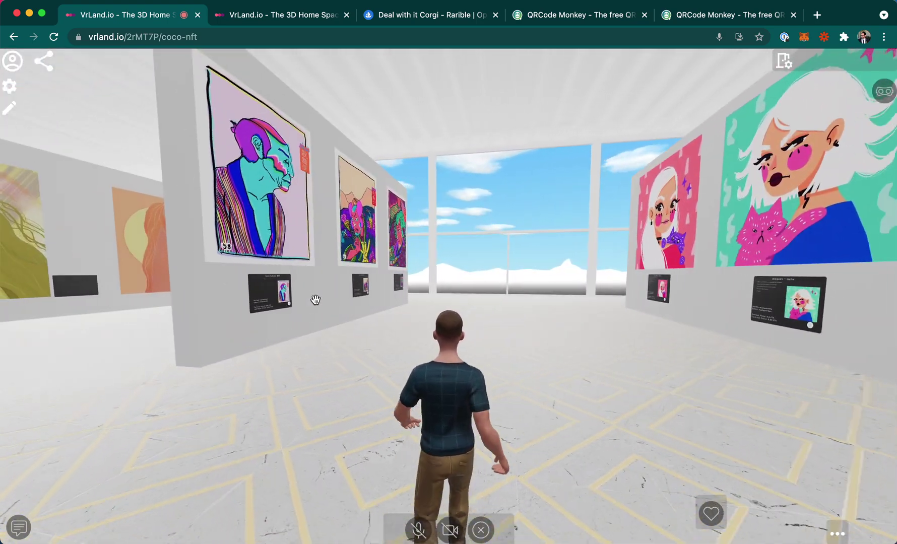
{"action": "left_click_drag", "start_coordinate": [461, 307], "coordinate": [358, 299]}
{"action": "key", "text": "d"}
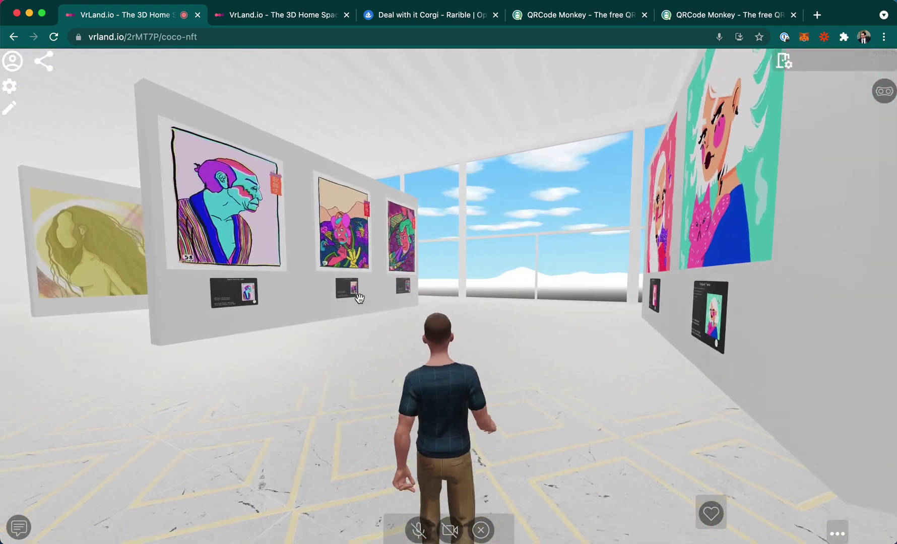
Circle the wall ends beside the white-haired women portraits and turn back to view the gallery from a distance.
{"action": "key", "text": "d"}
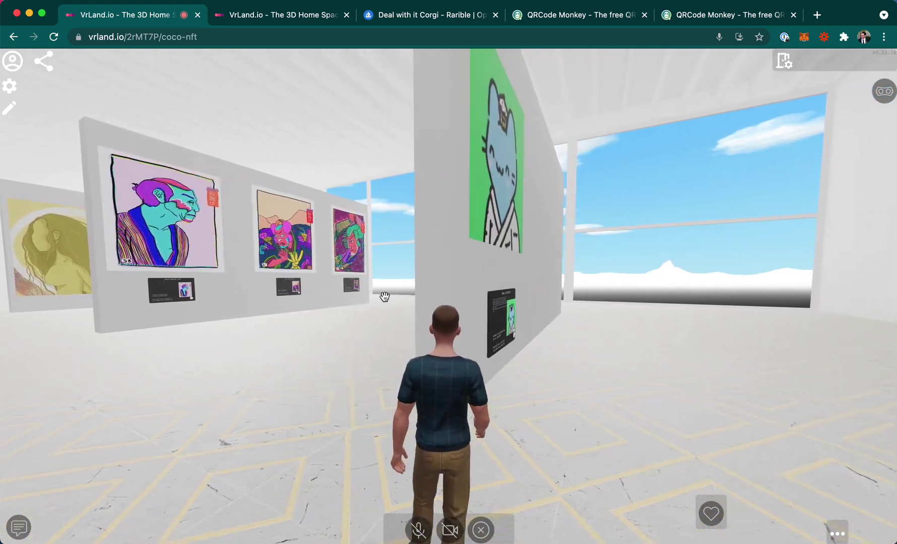
{"action": "key", "text": "a"}
{"action": "key", "text": "Up"}
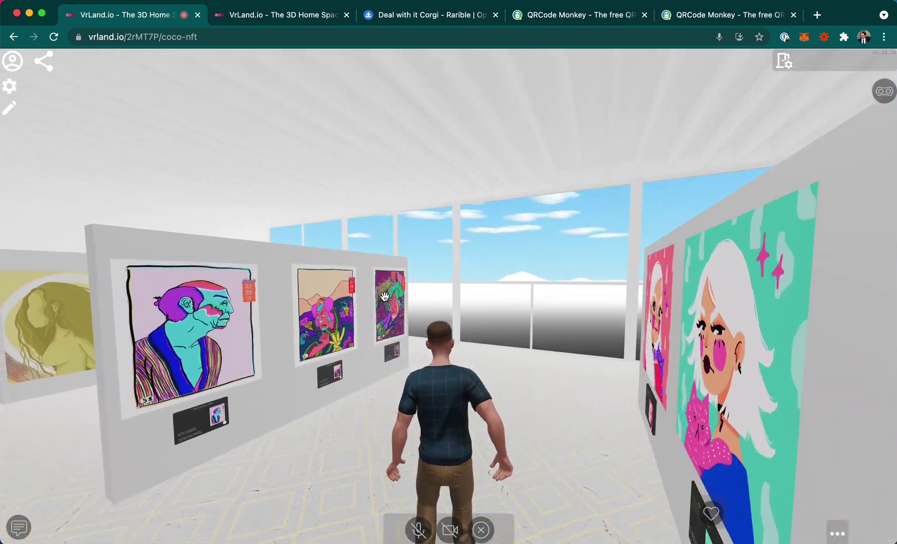
{"action": "key", "text": "space"}
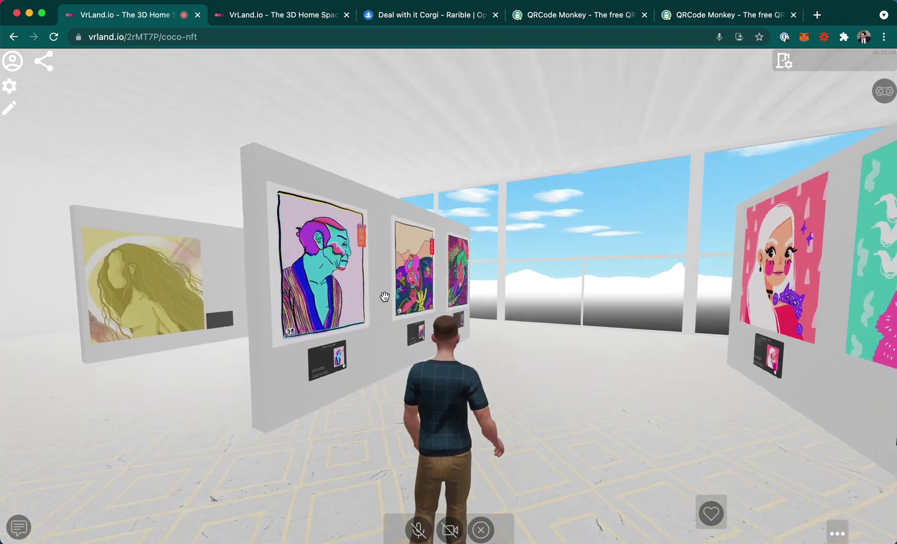
{"action": "left_click", "coordinate": [385, 299]}
{"action": "left_click_drag", "start_coordinate": [384, 298], "coordinate": [96, 289]}
{"action": "left_click_drag", "start_coordinate": [462, 276], "coordinate": [328, 286]}
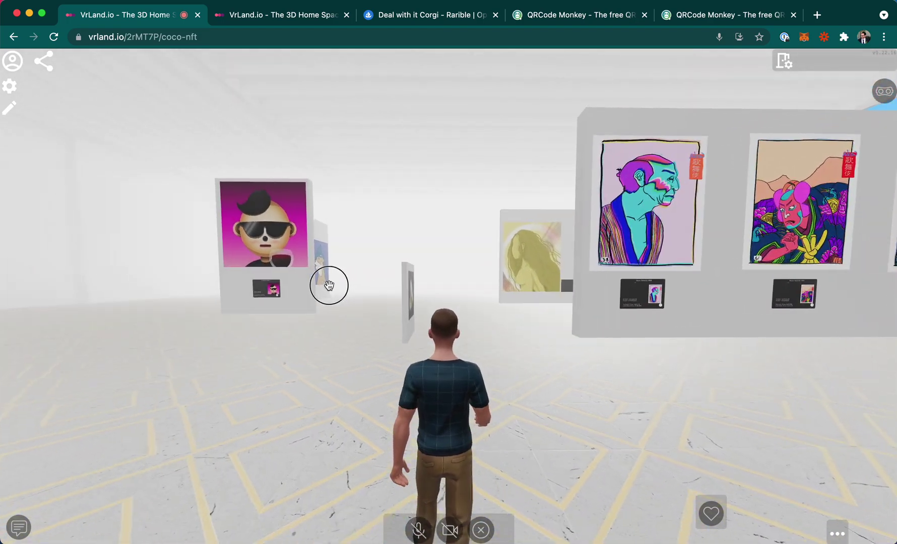
{"action": "key", "text": "Left"}
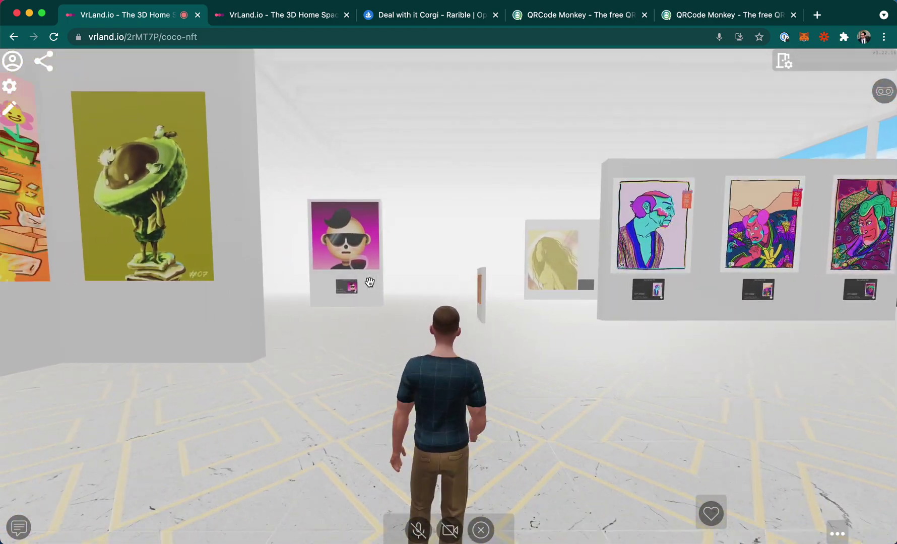
Switch to the VRLand lobby and look over its main, featured and new rooms.
{"action": "key", "text": "ctrl+Tab"}
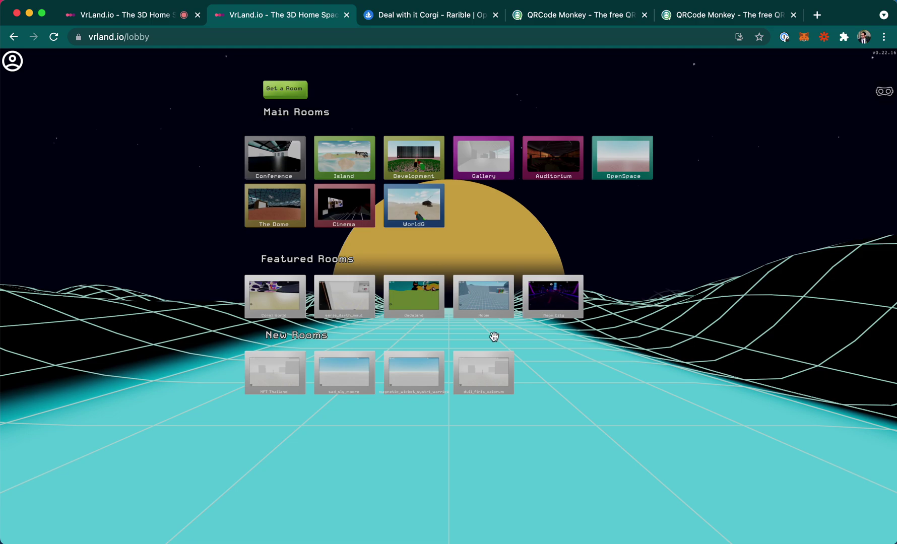
{"action": "scroll", "coordinate": [496, 155], "scroll_direction": "up", "scroll_amount": 5}
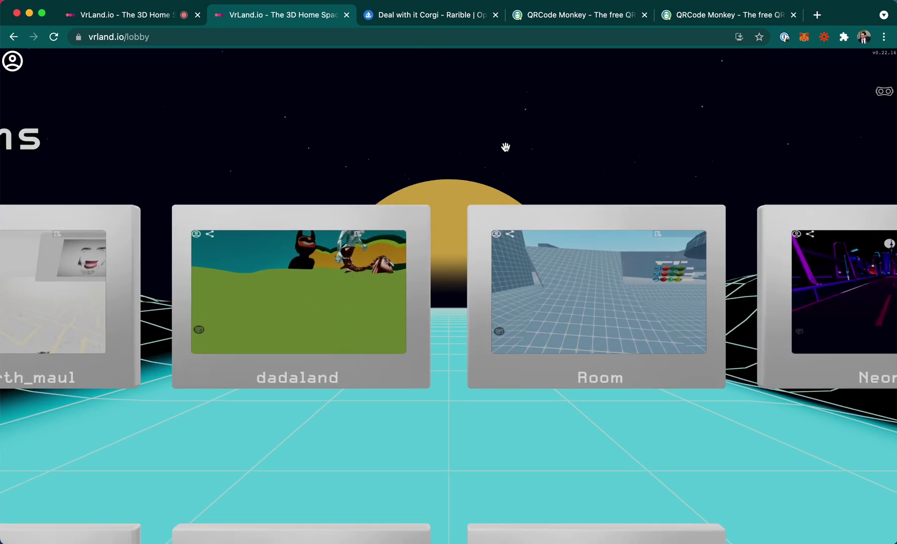
{"action": "scroll", "coordinate": [505, 146], "scroll_direction": "down", "scroll_amount": 5}
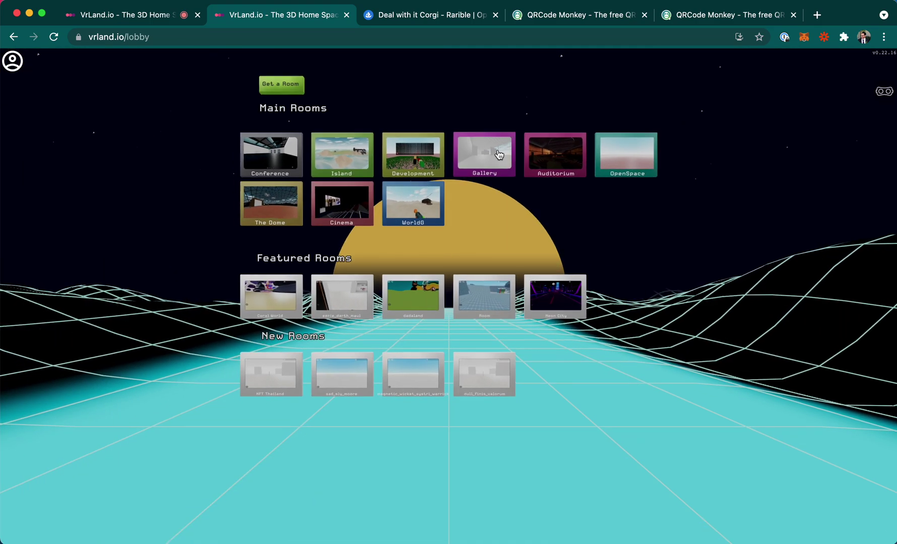
Open the room creation form, review its Conference, OpenSpace and Gallery templates, and close it.
{"action": "left_click", "coordinate": [279, 92]}
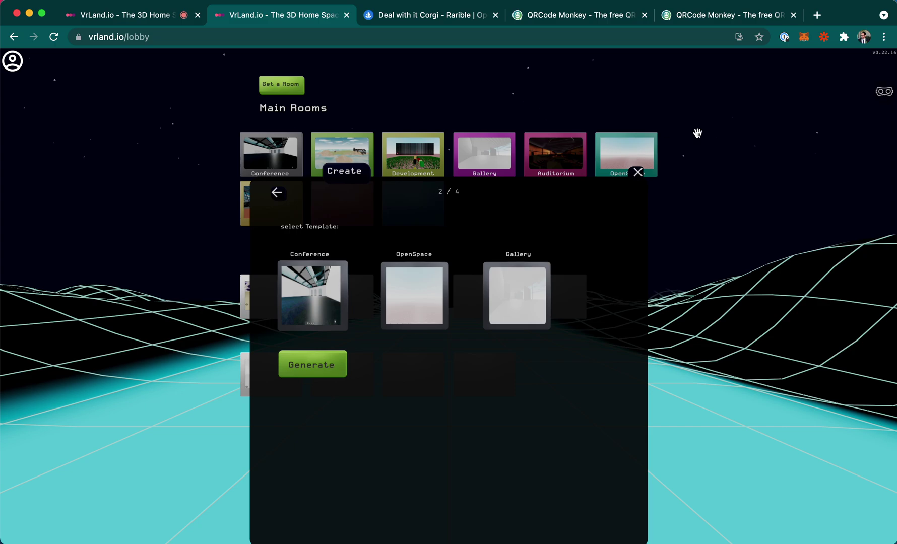
{"action": "left_click", "coordinate": [639, 173]}
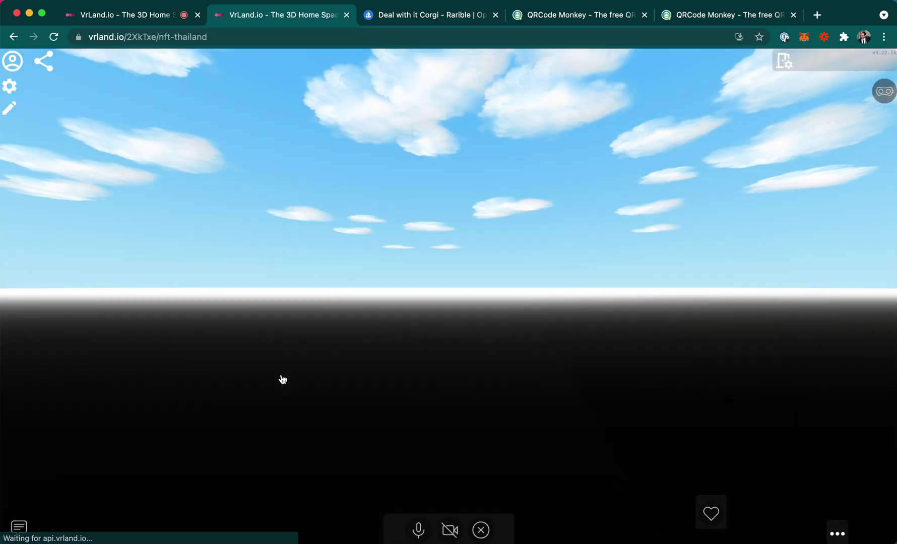
Walk around the NFT Thailand room to look at its empty gallery walls.
{"action": "key", "text": "s"}
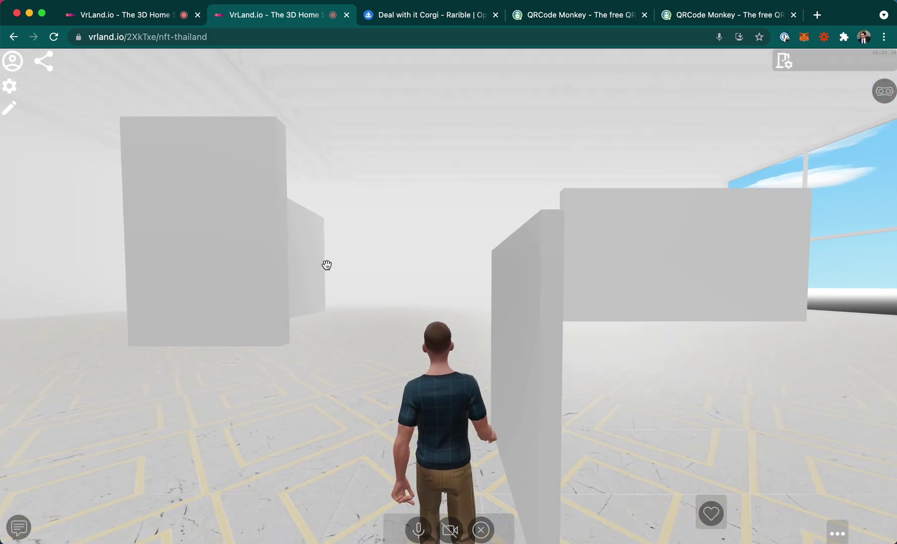
{"action": "key", "text": "d"}
{"action": "key", "text": "w"}
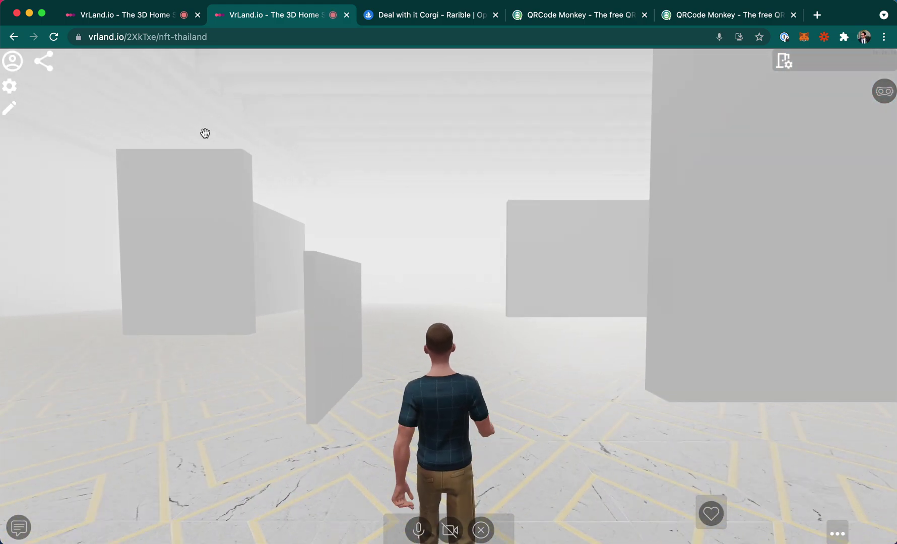
{"action": "key", "text": "d"}
{"action": "key", "text": "s"}
Go to the CocoNFT app at app.dev.coconft.com.
{"action": "left_click", "coordinate": [166, 37]}
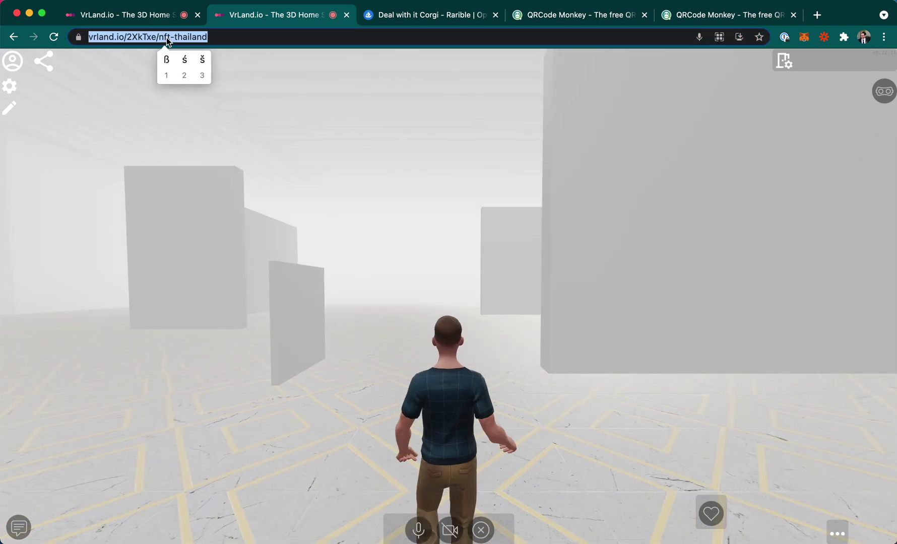
{"action": "type", "text": "app"}
{"action": "key", "text": "Return"}
{"action": "key", "text": "s"}
{"action": "key", "text": "a"}
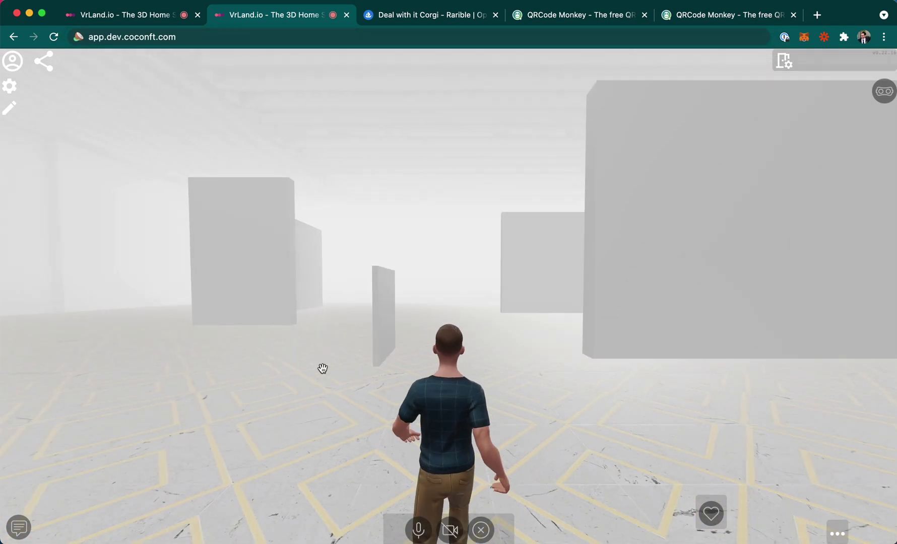
{"action": "key", "text": "s"}
{"action": "key", "text": "w"}
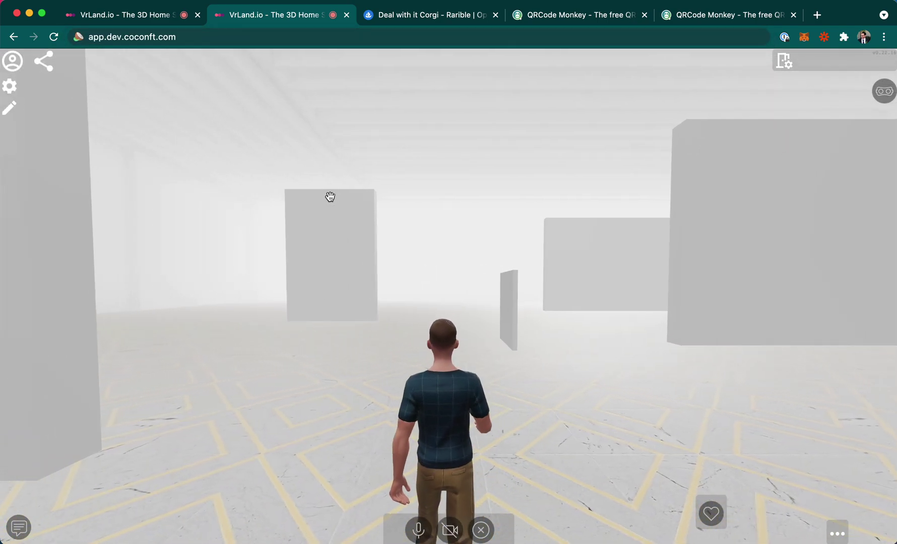
{"action": "key", "text": "w"}
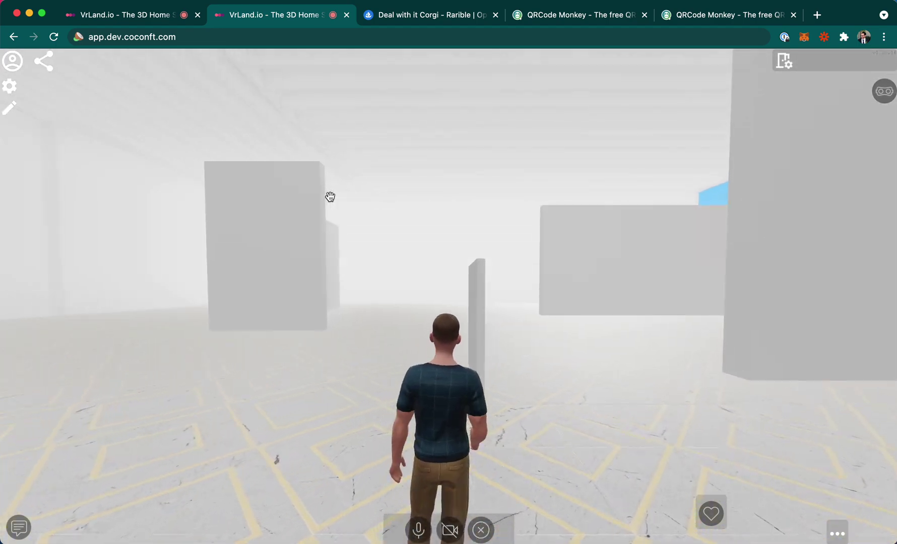
Walk the avatar around the NFT Thailand gallery to examine its empty display walls from different positions.
{"action": "key", "text": "w"}
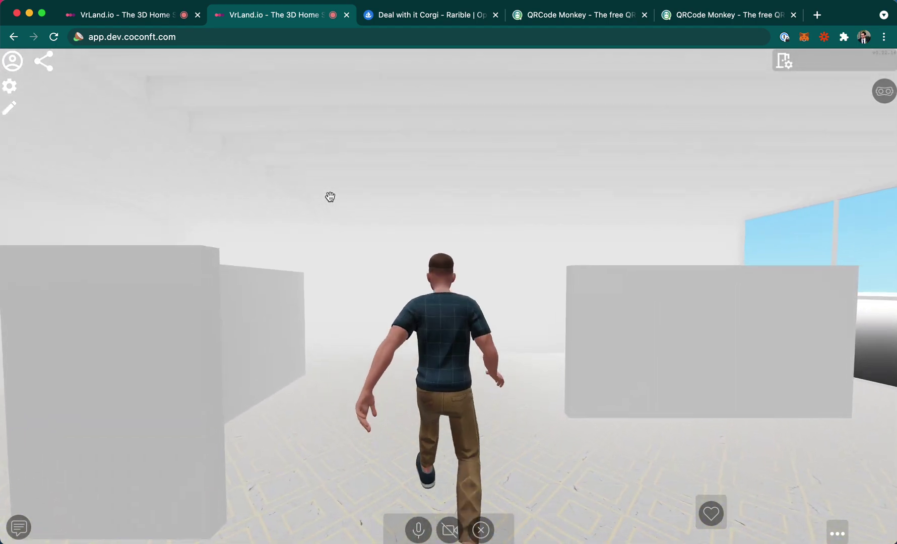
{"action": "left_click_drag", "start_coordinate": [304, 215], "coordinate": [444, 216]}
{"action": "left_click_drag", "start_coordinate": [523, 250], "coordinate": [840, 234]}
{"action": "key", "text": "s"}
{"action": "key", "text": "d"}
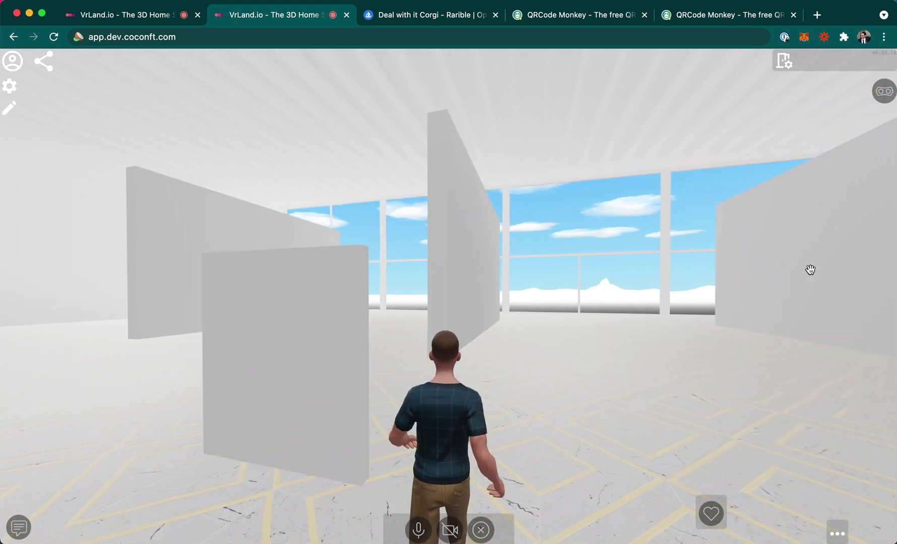
{"action": "left_click_drag", "start_coordinate": [809, 268], "coordinate": [328, 353]}
{"action": "key", "text": "s"}
{"action": "key", "text": "a"}
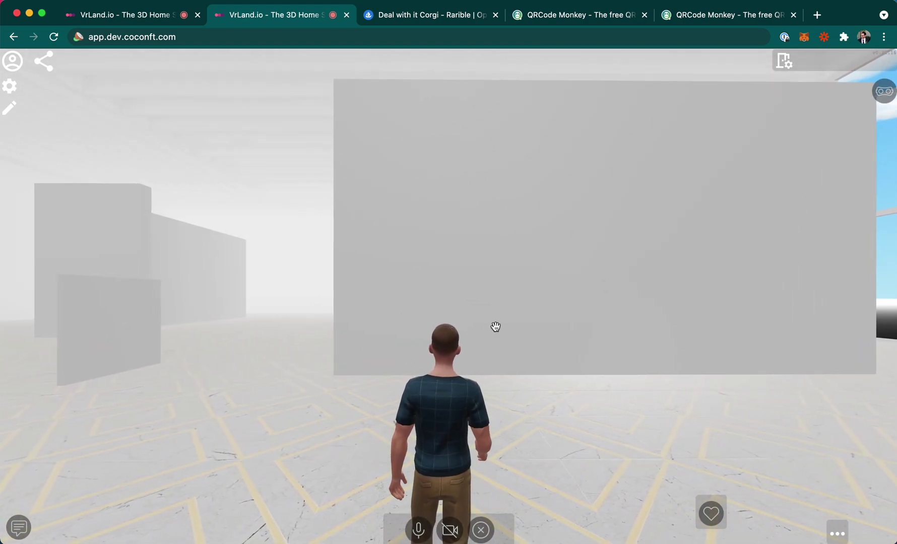
{"action": "key", "text": "a"}
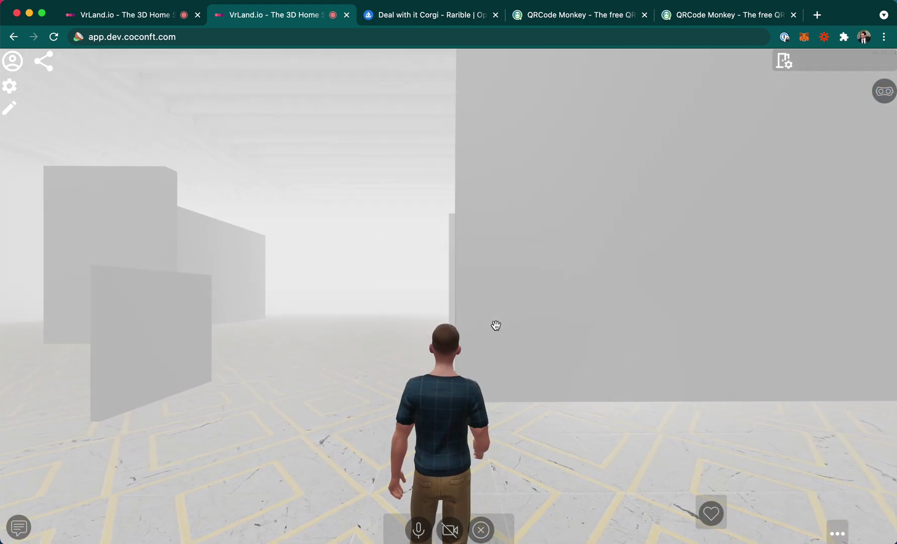
{"action": "key", "text": "a"}
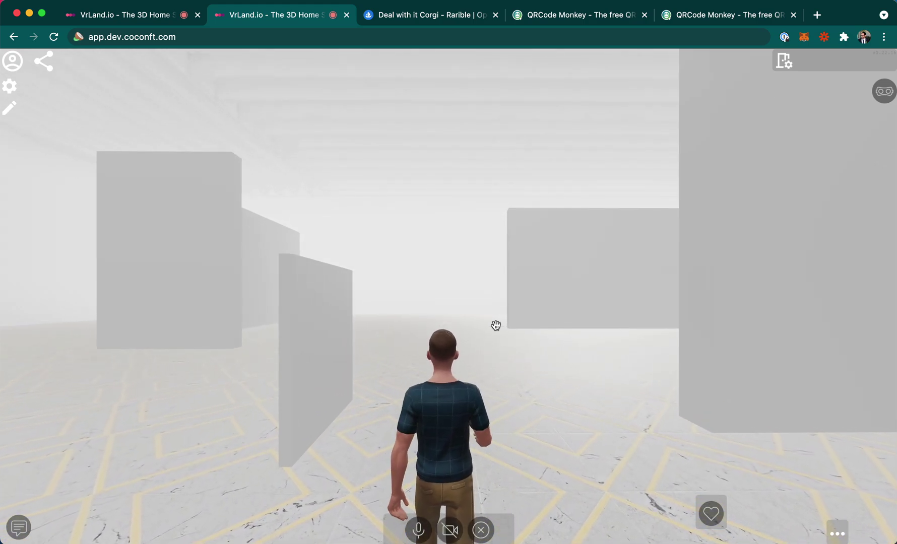
{"action": "key", "text": "a"}
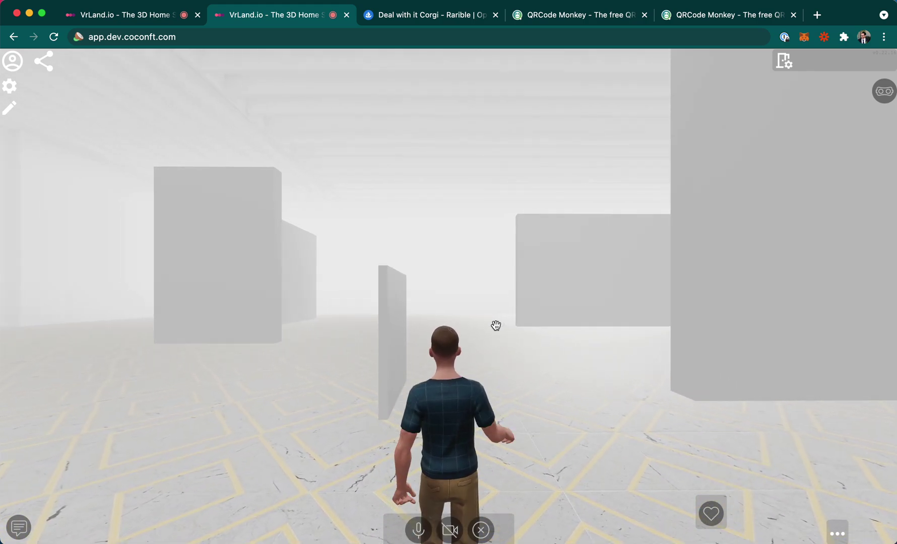
{"action": "key", "text": "a"}
{"action": "key", "text": "d"}
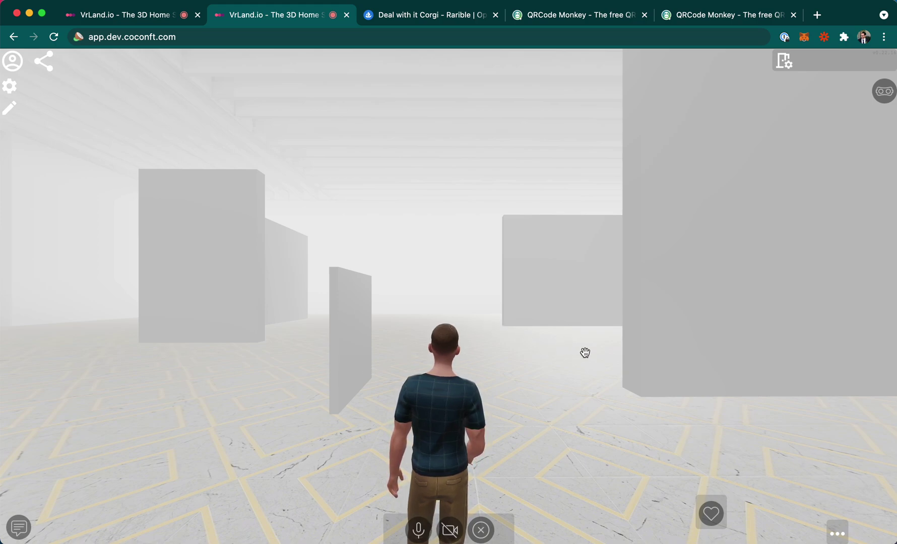
Turn the view all the way around the avatar to examine the gallery's walls and windows.
{"action": "left_click_drag", "start_coordinate": [584, 352], "coordinate": [321, 354]}
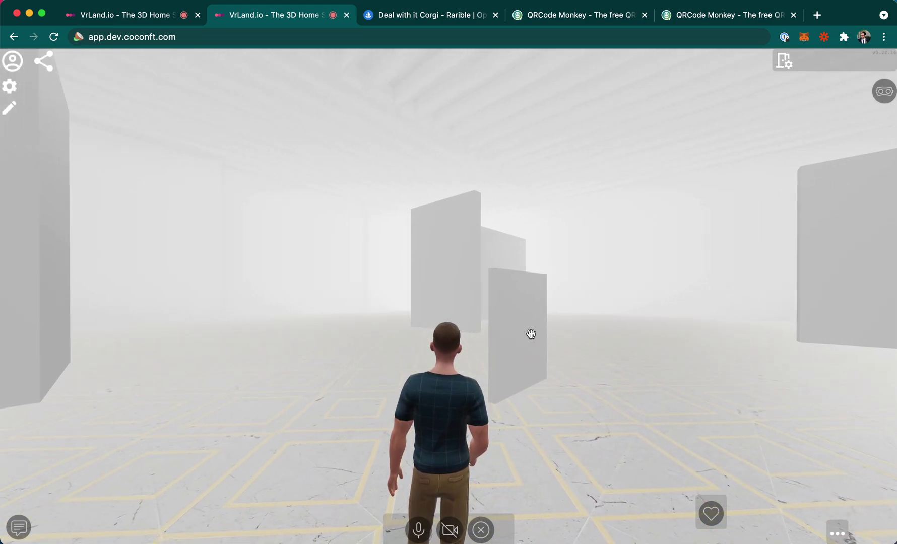
{"action": "left_click_drag", "start_coordinate": [531, 334], "coordinate": [323, 352]}
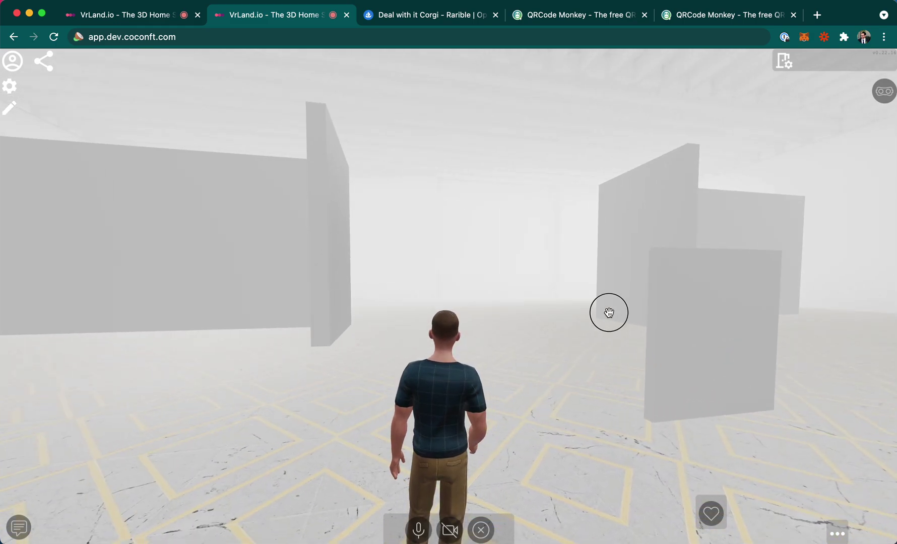
{"action": "left_click_drag", "start_coordinate": [608, 313], "coordinate": [360, 336]}
{"action": "left_click_drag", "start_coordinate": [549, 322], "coordinate": [321, 294]}
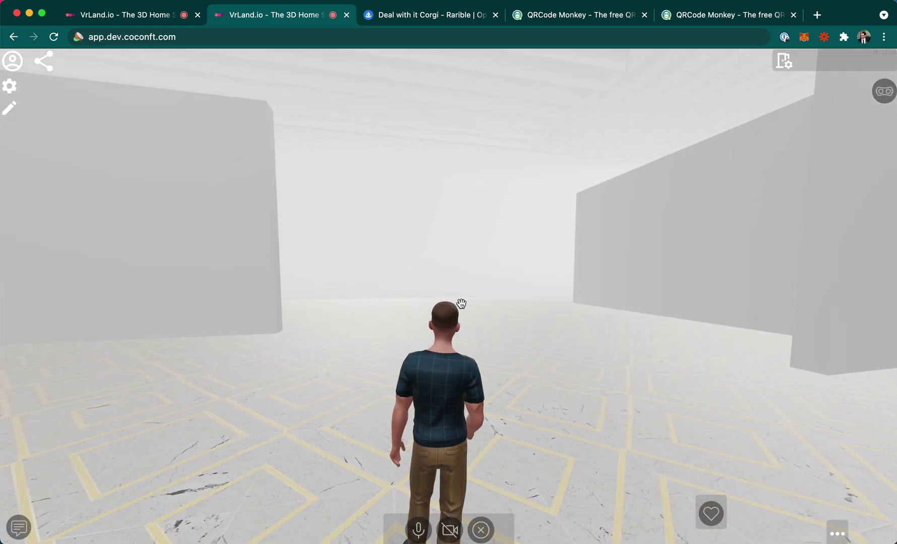
{"action": "left_click_drag", "start_coordinate": [461, 303], "coordinate": [226, 325]}
{"action": "left_click_drag", "start_coordinate": [529, 317], "coordinate": [306, 291]}
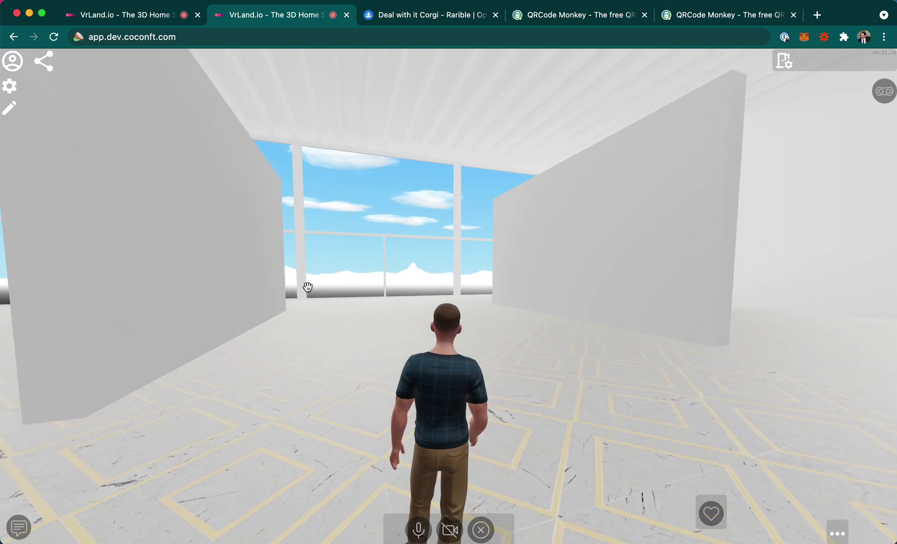
{"action": "left_click_drag", "start_coordinate": [612, 276], "coordinate": [242, 297]}
{"action": "left_click_drag", "start_coordinate": [643, 349], "coordinate": [402, 334]}
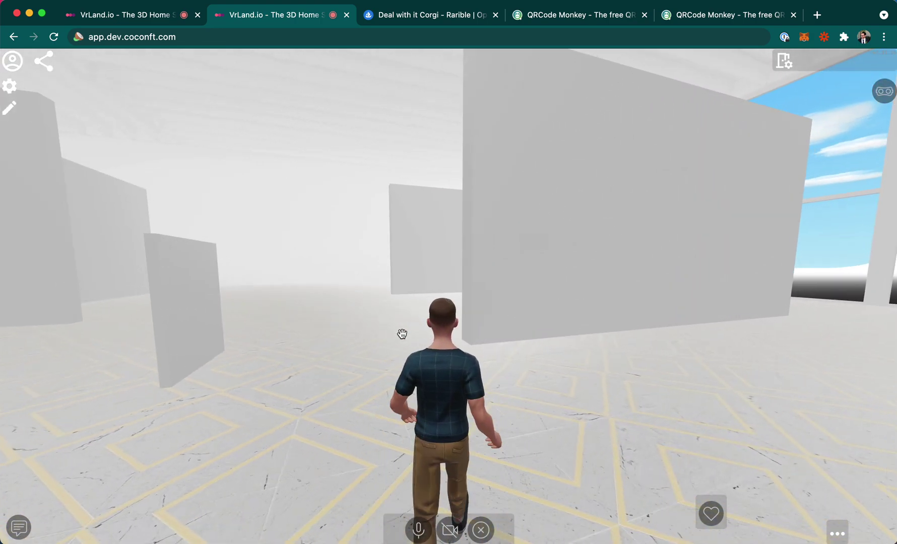
{"action": "left_click_drag", "start_coordinate": [605, 330], "coordinate": [504, 330]}
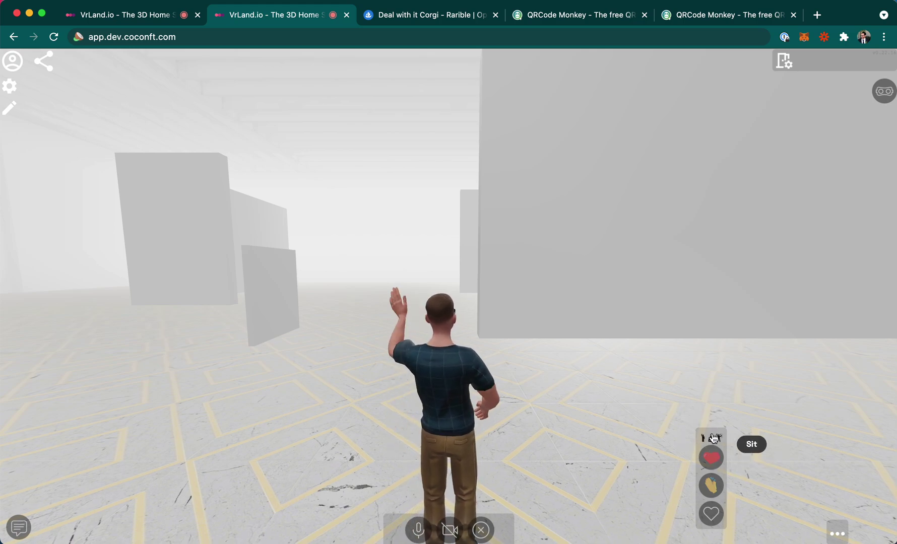
Make the avatar sit and dance, and switch off the microphone.
{"action": "left_click", "coordinate": [713, 438]}
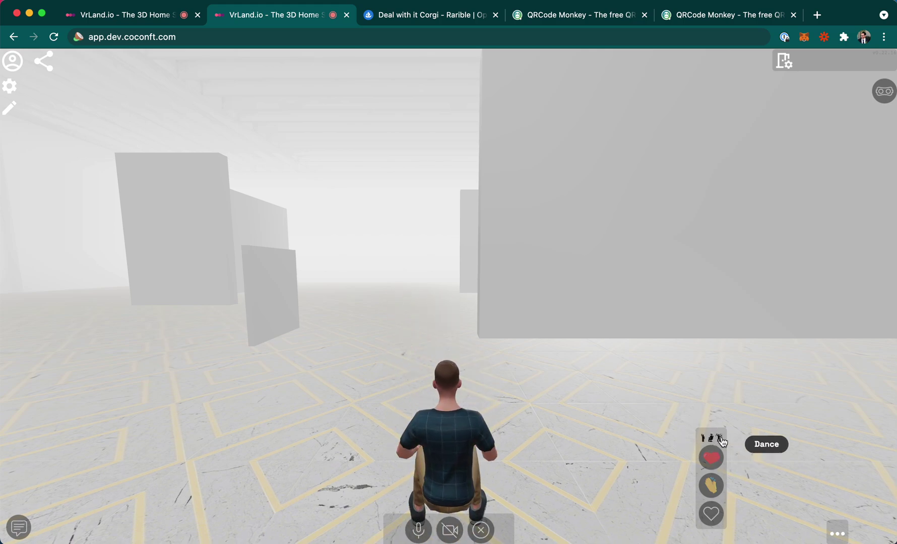
{"action": "left_click", "coordinate": [721, 439]}
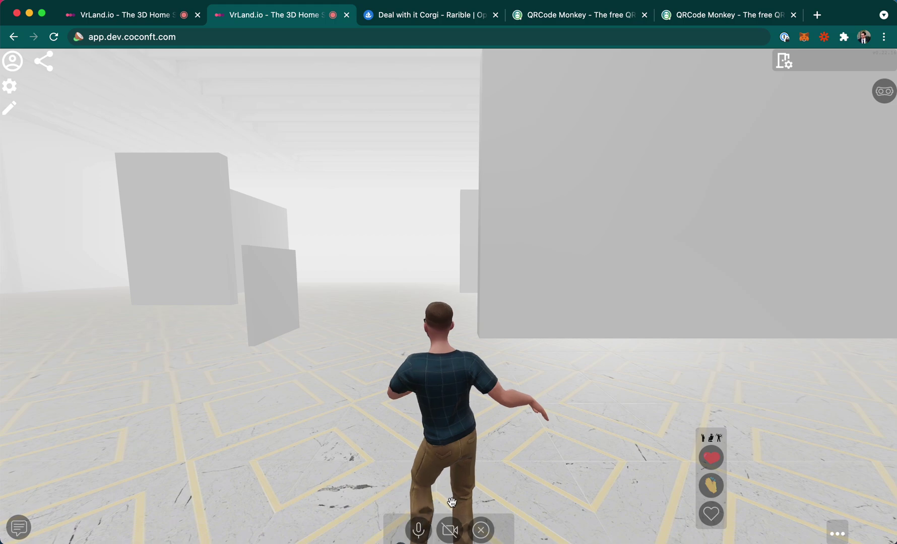
{"action": "left_click", "coordinate": [418, 536]}
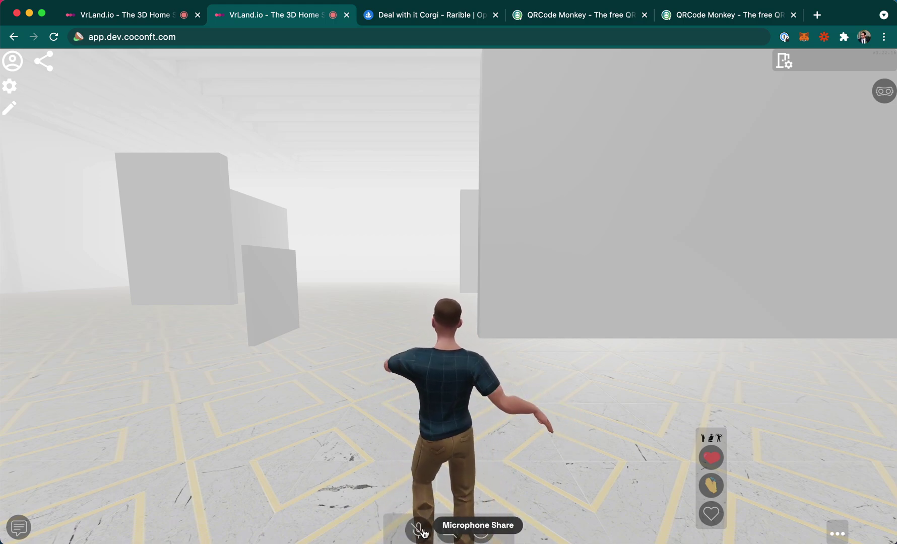
Open and close the text chat, and stop the avatar's dance.
{"action": "left_click", "coordinate": [20, 527]}
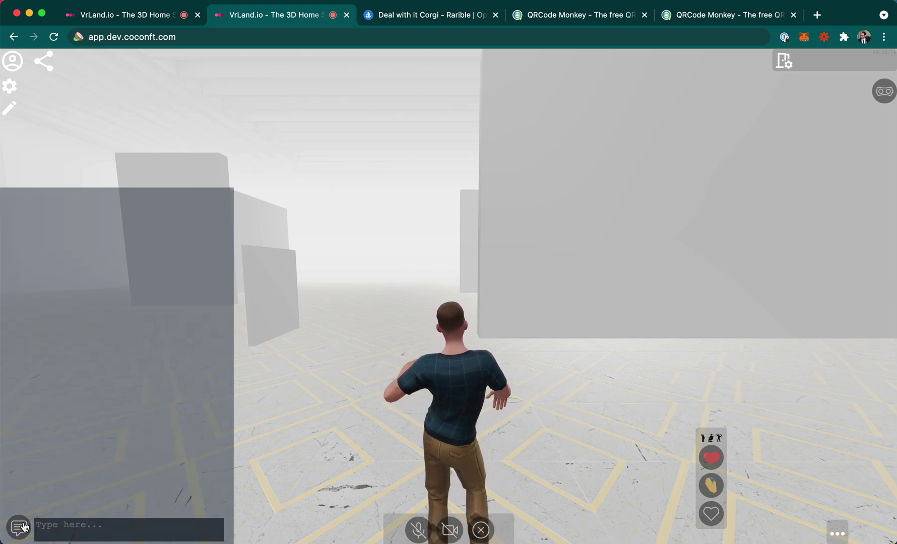
{"action": "left_click", "coordinate": [21, 527]}
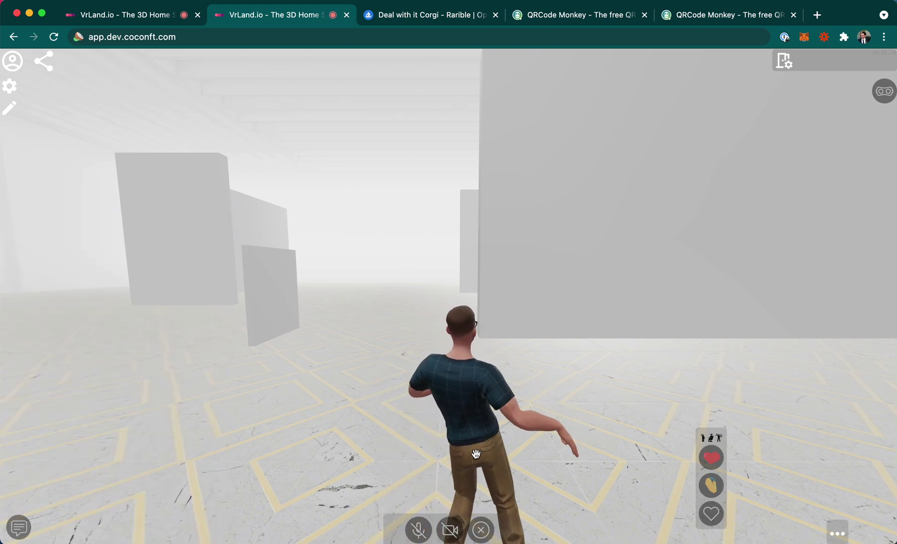
{"action": "left_click", "coordinate": [719, 437]}
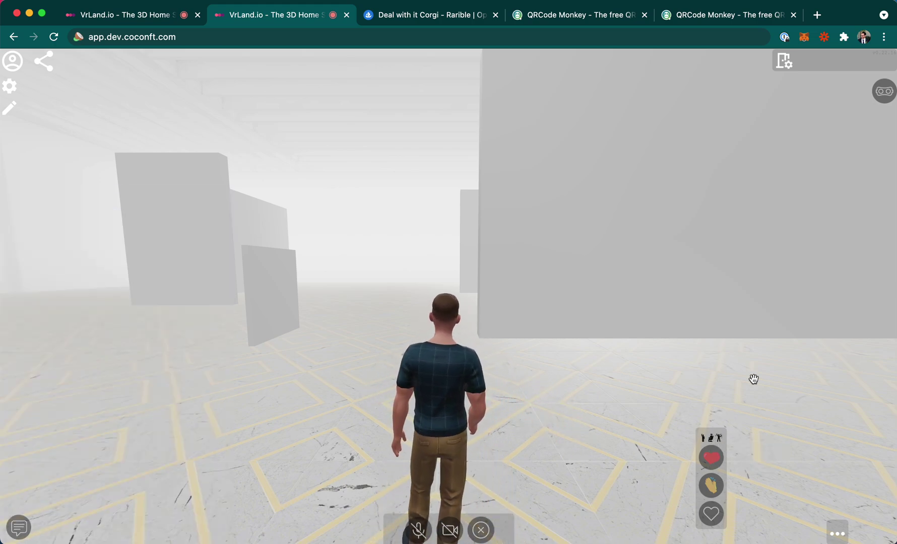
Move the avatar toward the large blank wall and collapse the reactions and gestures list.
{"action": "left_click_drag", "start_coordinate": [753, 379], "coordinate": [539, 473]}
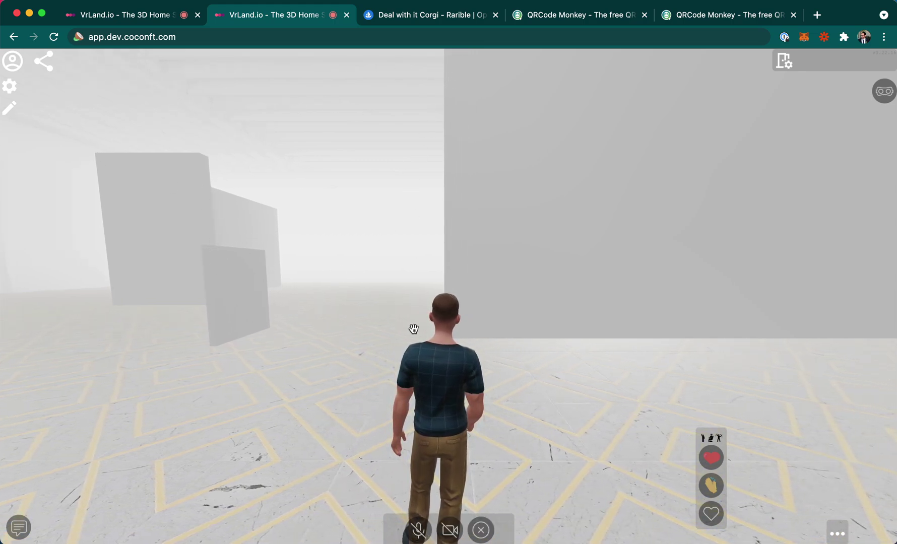
{"action": "key", "text": "d"}
{"action": "key", "text": "w"}
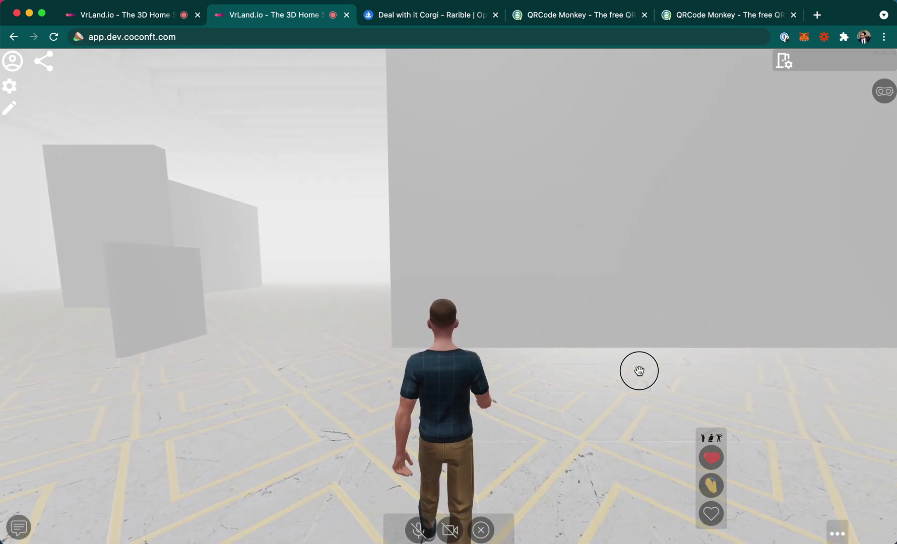
{"action": "left_click_drag", "start_coordinate": [638, 370], "coordinate": [695, 358]}
{"action": "left_click", "coordinate": [711, 514]}
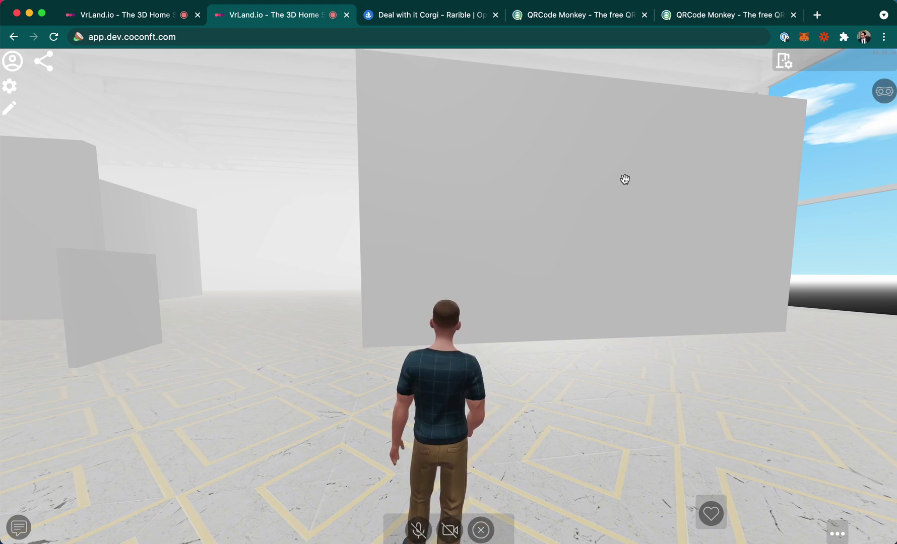
Switch to the first-person view and back to the third-person view in front of the large wall.
{"action": "scroll", "coordinate": [624, 180], "scroll_direction": "up", "scroll_amount": 3}
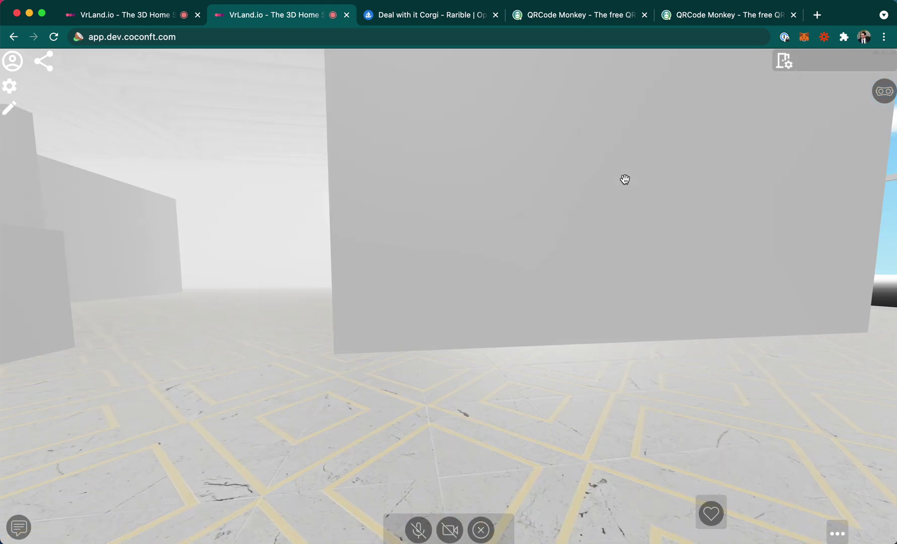
{"action": "scroll", "coordinate": [625, 179], "scroll_direction": "down", "scroll_amount": 3}
{"action": "left_click_drag", "start_coordinate": [613, 277], "coordinate": [507, 270]}
{"action": "key", "text": "s"}
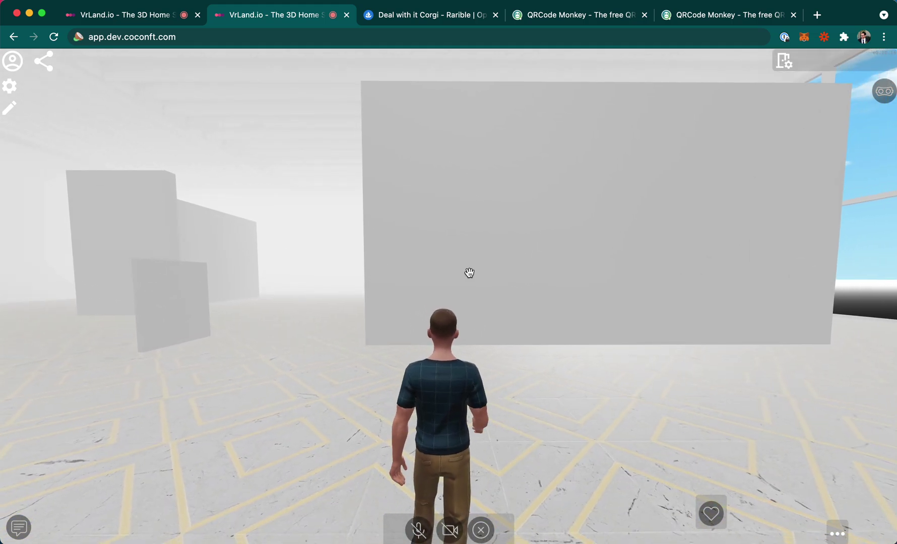
{"action": "key", "text": "w"}
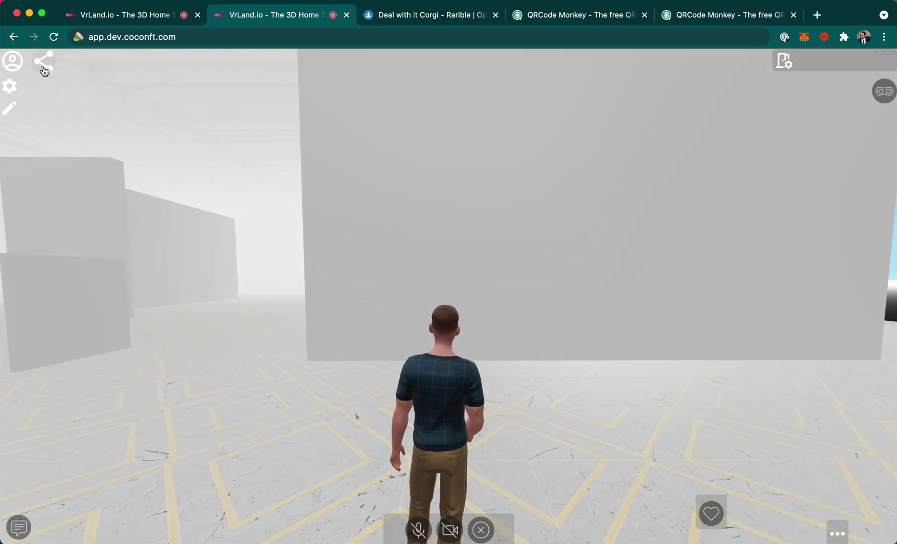
Open the room settings to review the name, thumbnail and spawn point, and close them.
{"action": "left_click", "coordinate": [10, 88]}
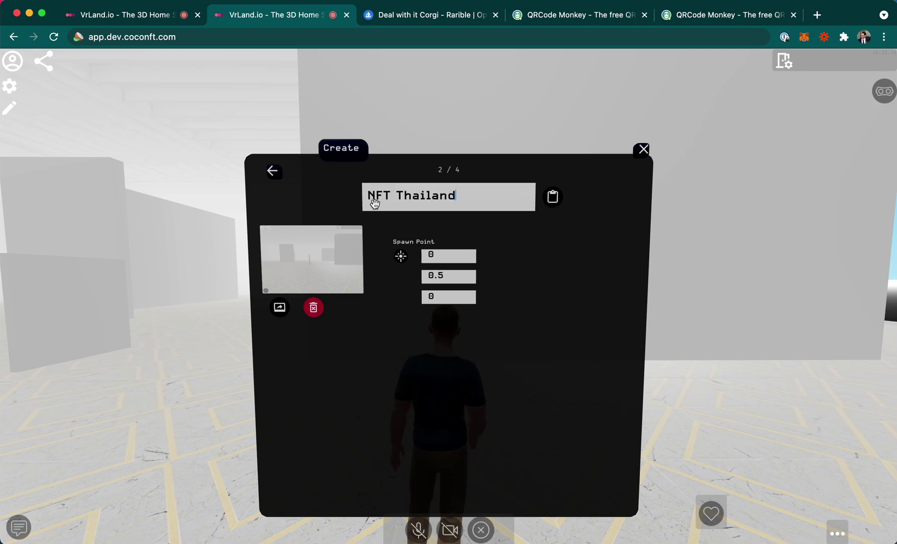
{"action": "left_click", "coordinate": [643, 150]}
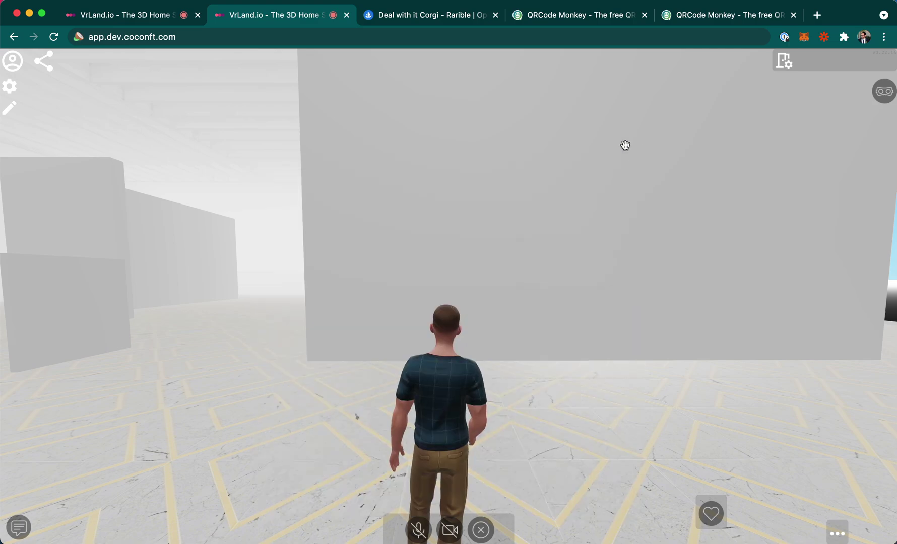
Reload the room at vrland.io/2XkTxe/nft-thailand and highlight the room name within its web address.
{"action": "double_click", "coordinate": [224, 36]}
{"action": "key", "text": "super+a"}
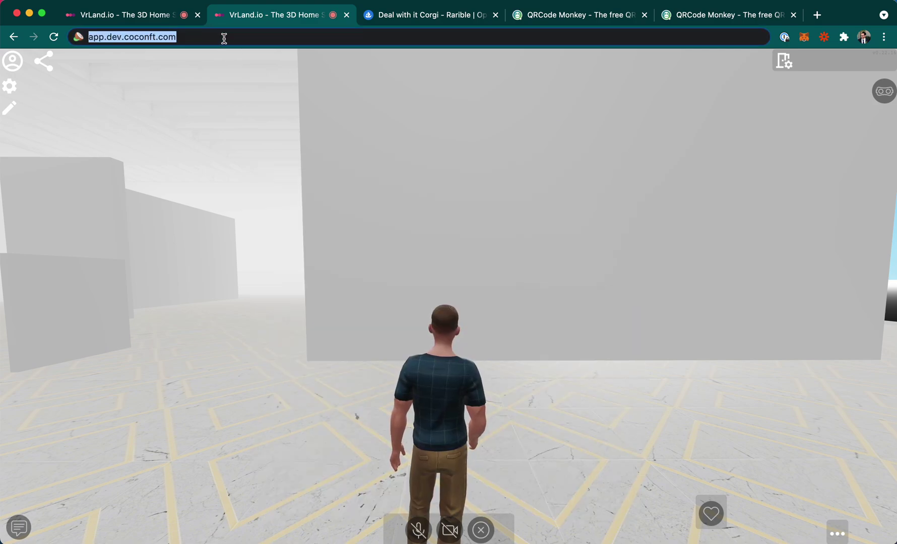
{"action": "key", "text": "BackSpace"}
{"action": "left_click", "coordinate": [53, 37]}
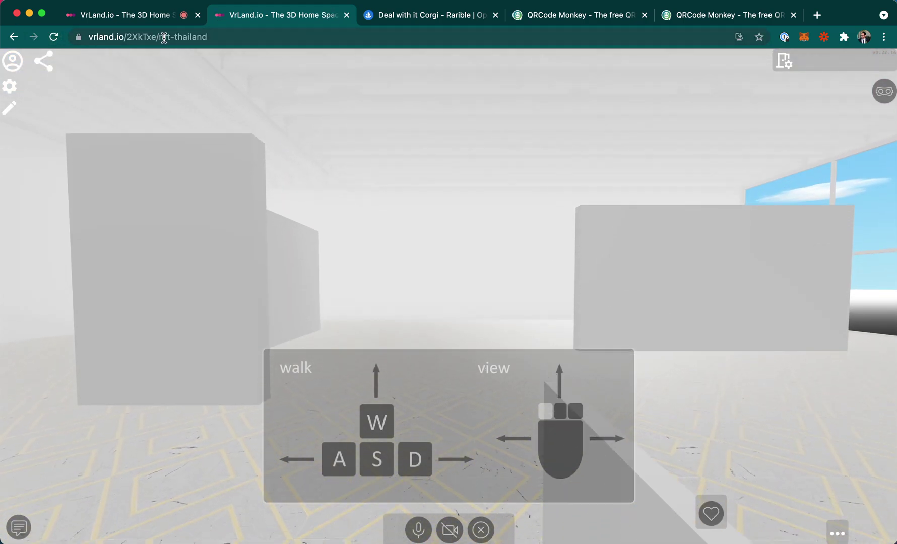
{"action": "left_click_drag", "start_coordinate": [160, 36], "coordinate": [237, 37]}
{"action": "left_click", "coordinate": [239, 38]}
{"action": "left_click", "coordinate": [226, 180]}
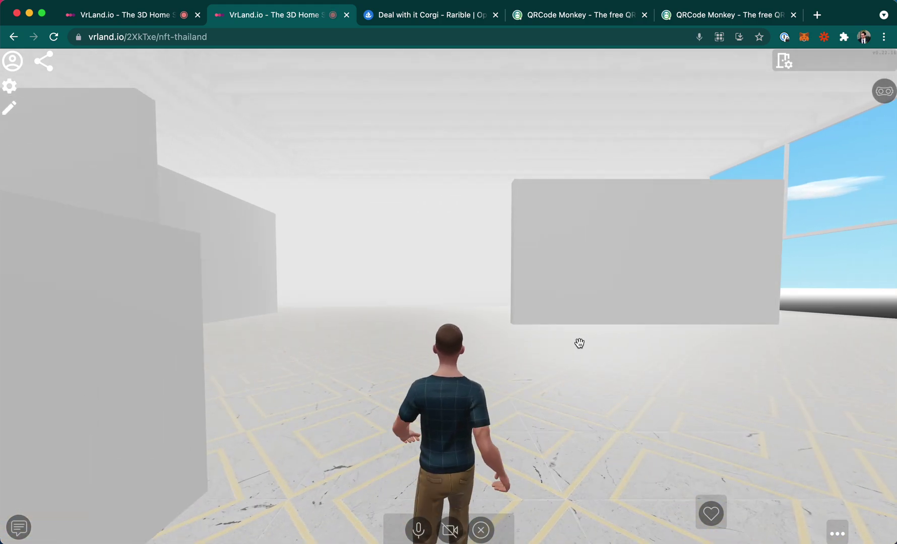
Walk the avatar up to the large blank wall beside the windows and face it.
{"action": "left_click", "coordinate": [283, 346]}
{"action": "left_click_drag", "start_coordinate": [283, 346], "coordinate": [639, 332]}
{"action": "key", "text": "w"}
{"action": "left_click_drag", "start_coordinate": [569, 331], "coordinate": [480, 324]}
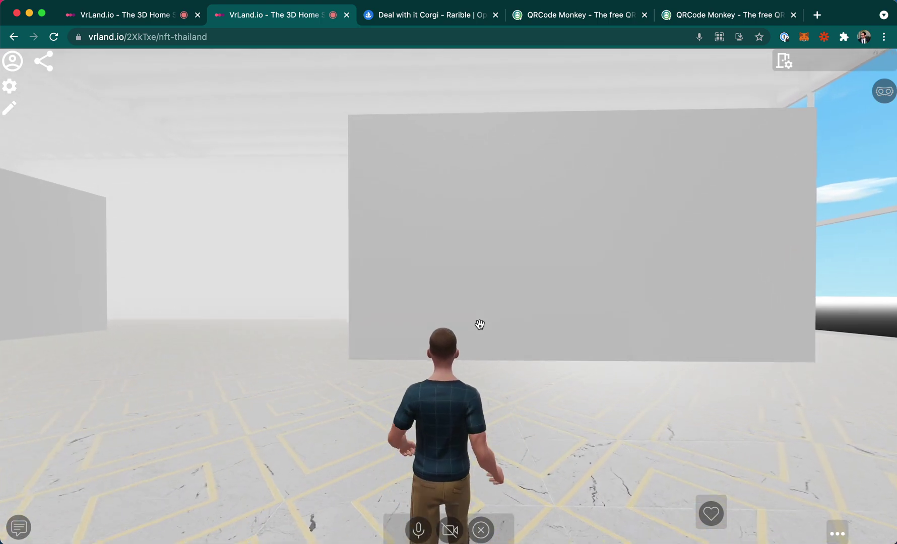
Open the room's editing inventory and reposition its panel to show more of the stored items.
{"action": "left_click", "coordinate": [485, 330]}
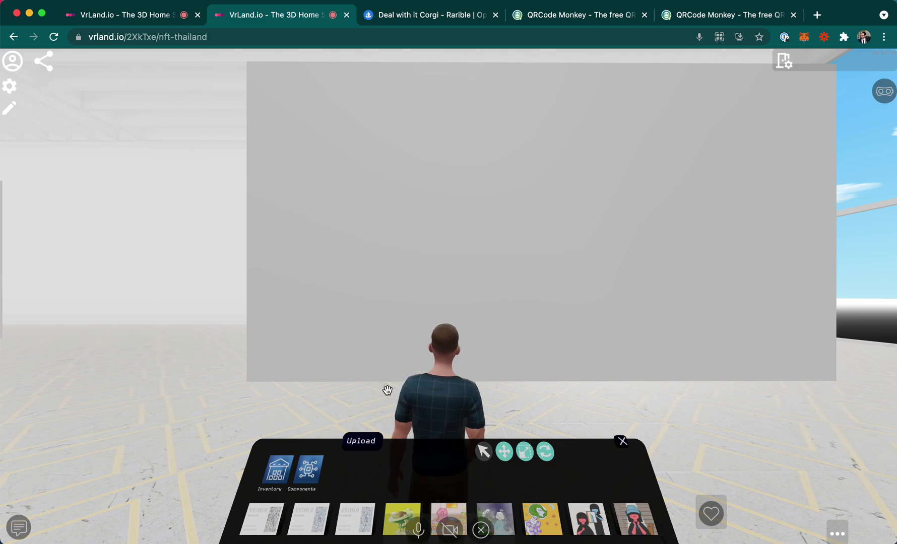
{"action": "left_click_drag", "start_coordinate": [425, 448], "coordinate": [419, 488]}
{"action": "left_click_drag", "start_coordinate": [393, 446], "coordinate": [370, 408]}
{"action": "left_click_drag", "start_coordinate": [413, 283], "coordinate": [410, 234]}
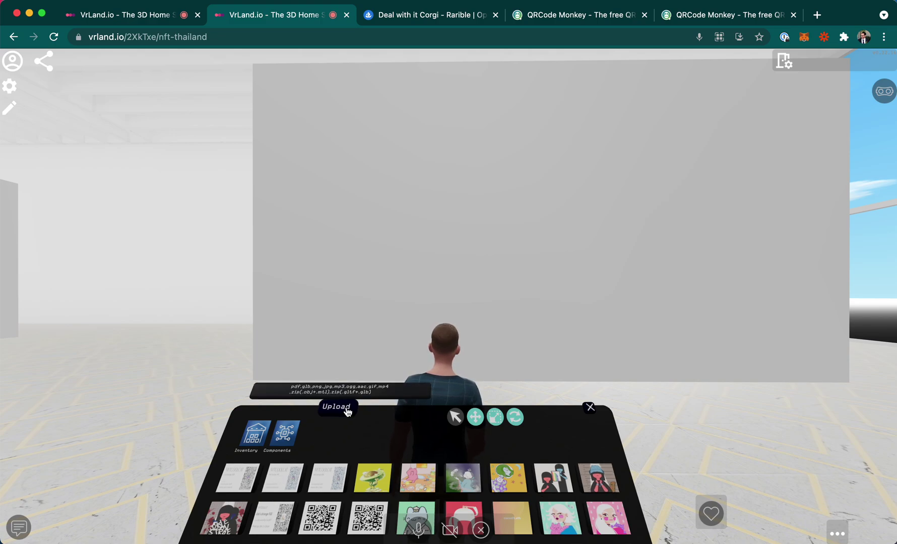
Upload the Corgi PNG image from the Desktop folder into the room's inventory.
{"action": "left_click", "coordinate": [347, 410]}
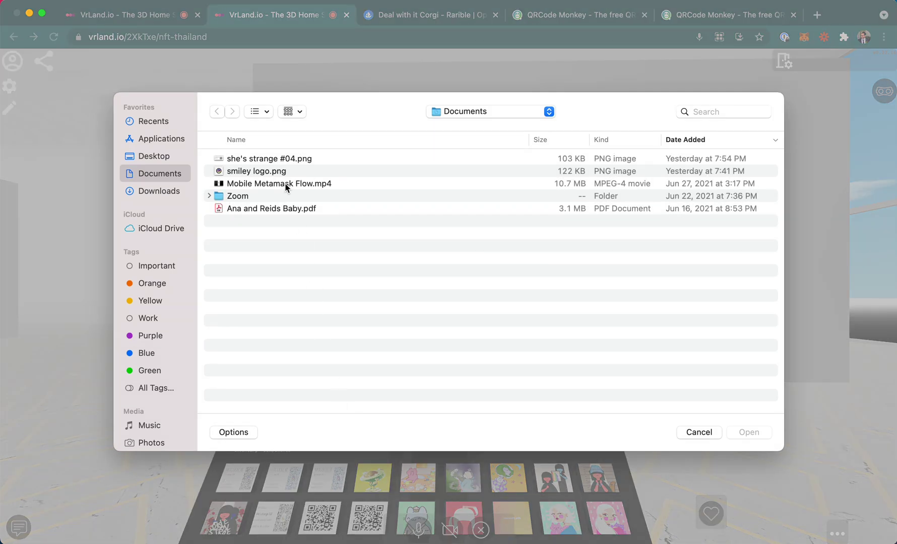
{"action": "left_click", "coordinate": [152, 160]}
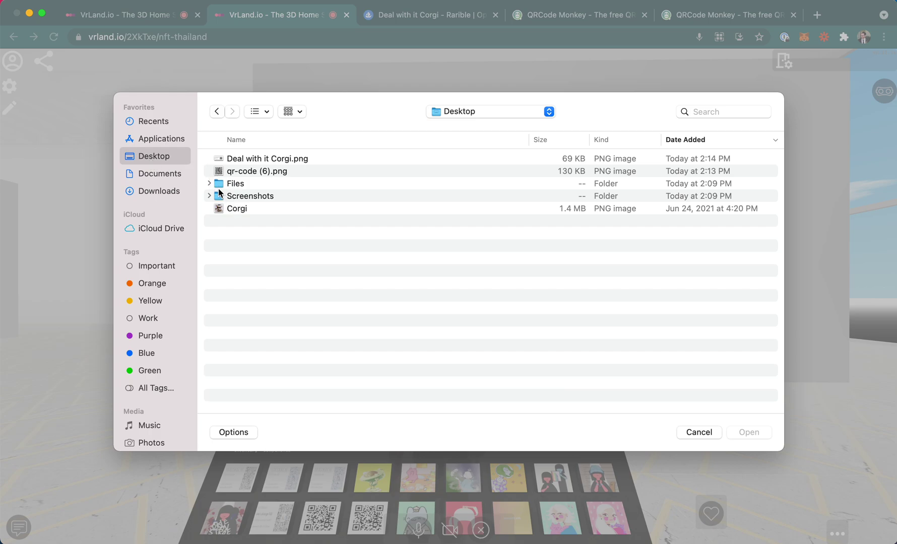
{"action": "left_click", "coordinate": [240, 211]}
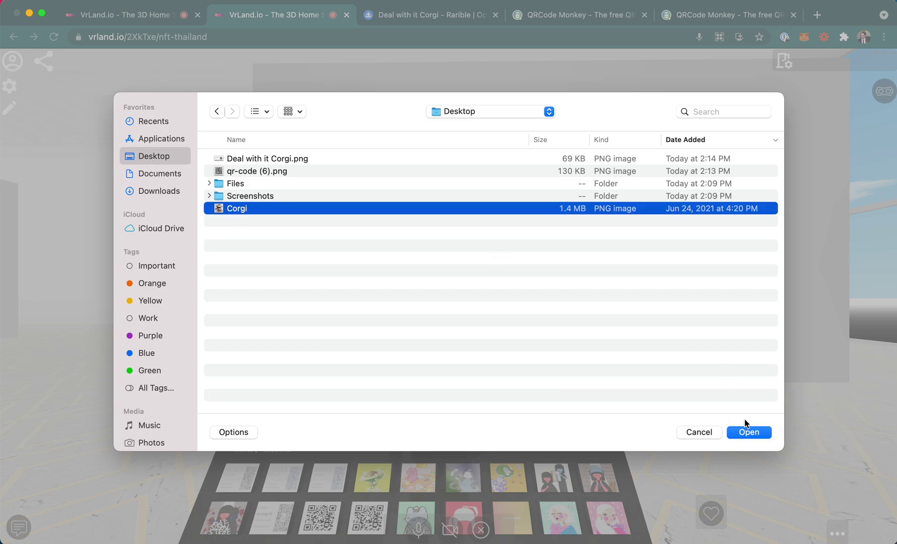
{"action": "left_click", "coordinate": [752, 435]}
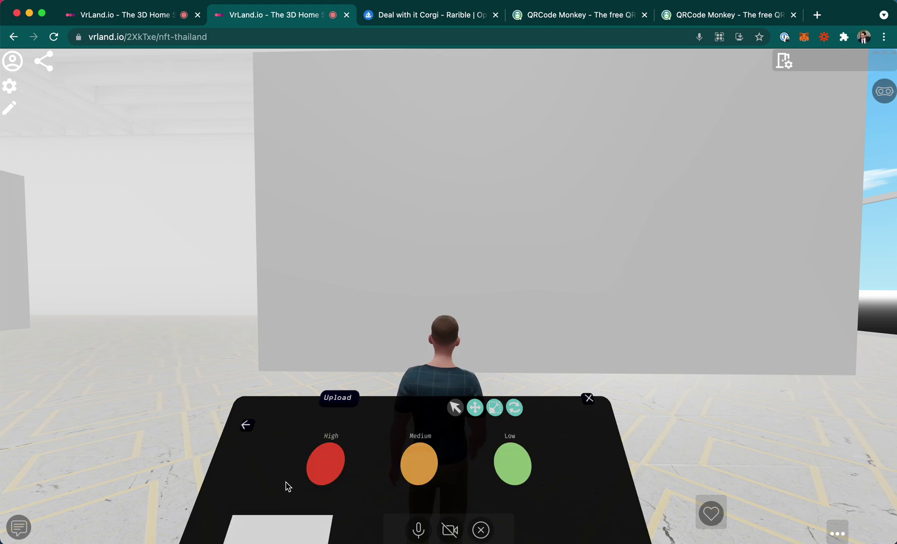
Place the uploaded corgi picture in the room at High quality and back the avatar away from it.
{"action": "left_click_drag", "start_coordinate": [375, 412], "coordinate": [363, 373]}
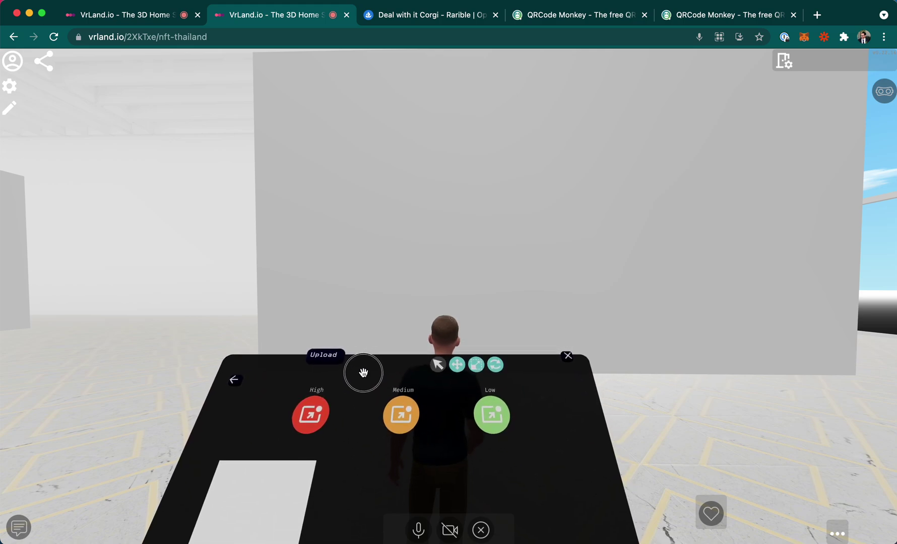
{"action": "left_click", "coordinate": [316, 428]}
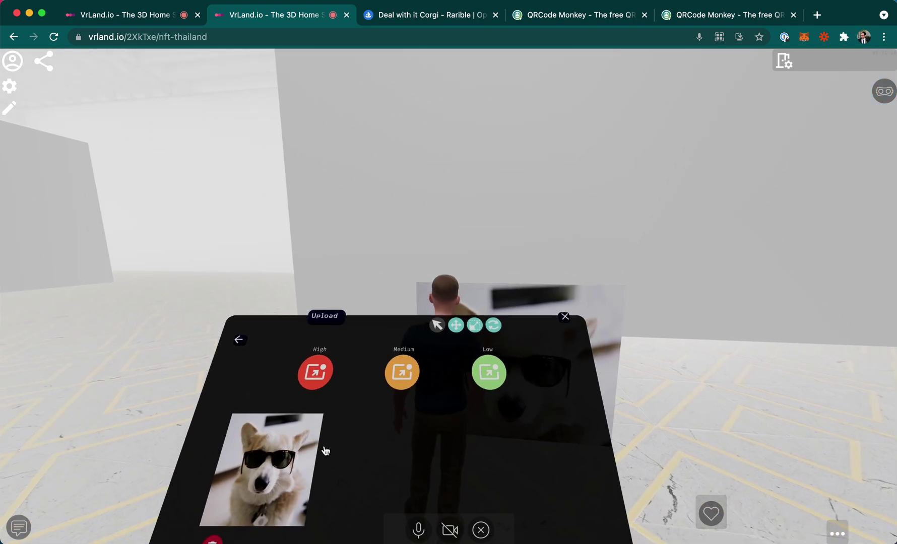
{"action": "left_click_drag", "start_coordinate": [367, 337], "coordinate": [346, 470]}
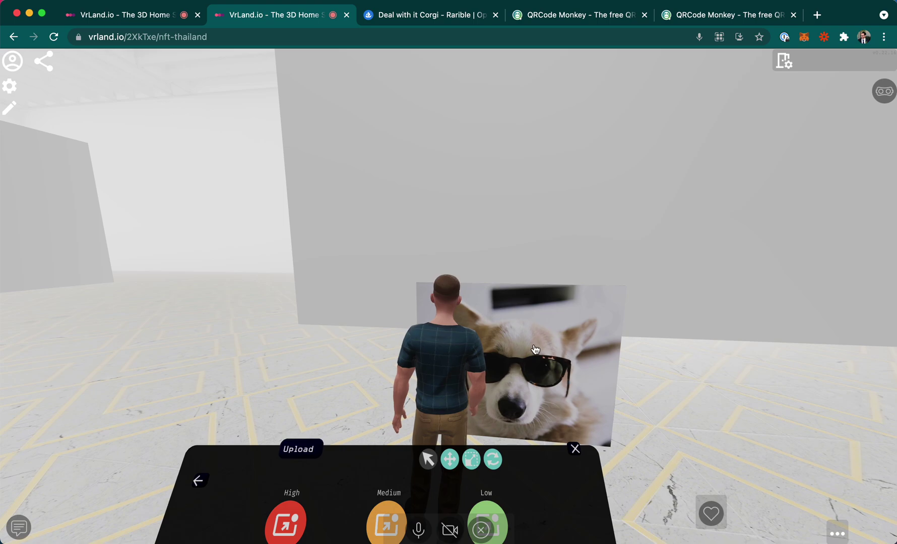
{"action": "key", "text": "s"}
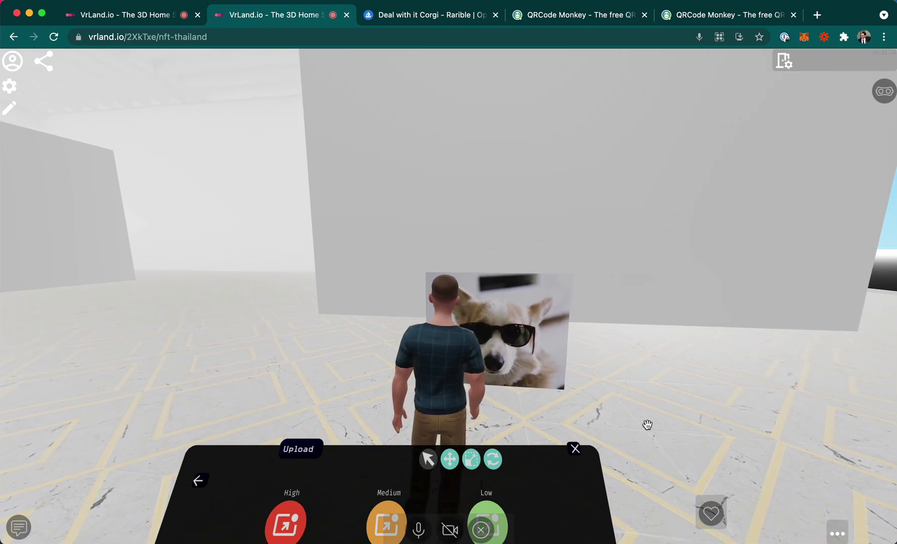
Select the corgi picture and move it up and back from the avatar toward the large blank wall.
{"action": "left_click", "coordinate": [542, 342]}
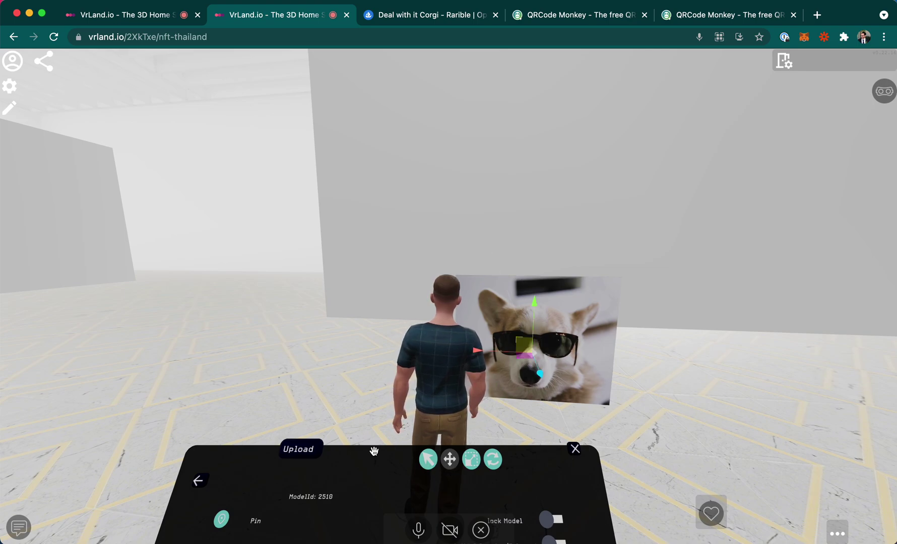
{"action": "left_click_drag", "start_coordinate": [374, 457], "coordinate": [384, 511]}
{"action": "left_click_drag", "start_coordinate": [357, 435], "coordinate": [367, 398]}
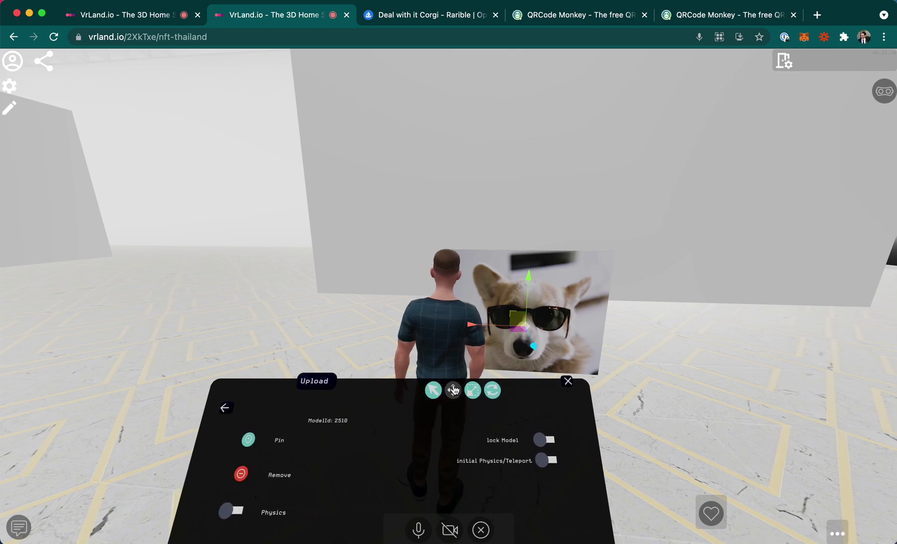
{"action": "mouse_move", "coordinate": [528, 275]}
{"action": "left_mouse_down"}
{"action": "mouse_move", "coordinate": [531, 239]}
{"action": "mouse_move", "coordinate": [536, 264]}
{"action": "mouse_move", "coordinate": [533, 257]}
{"action": "left_mouse_up"}
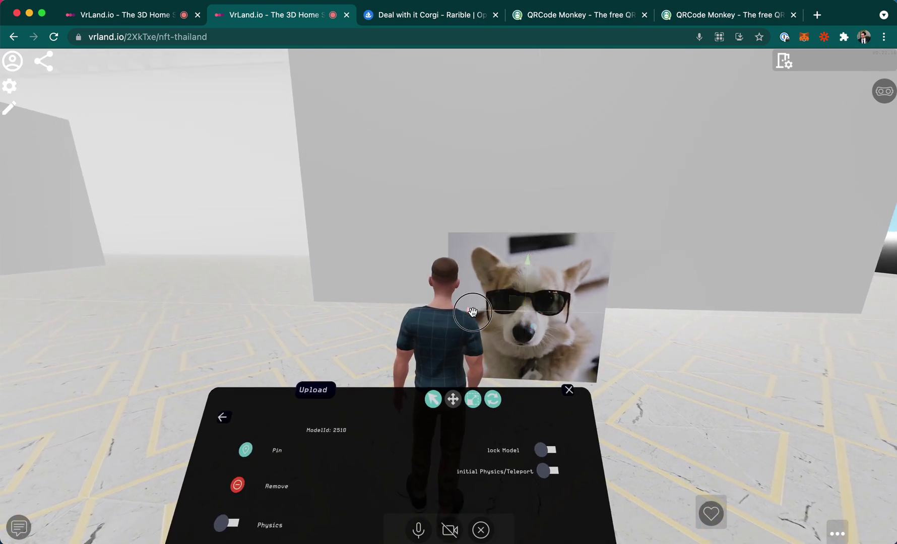
{"action": "left_click_drag", "start_coordinate": [472, 311], "coordinate": [449, 312]}
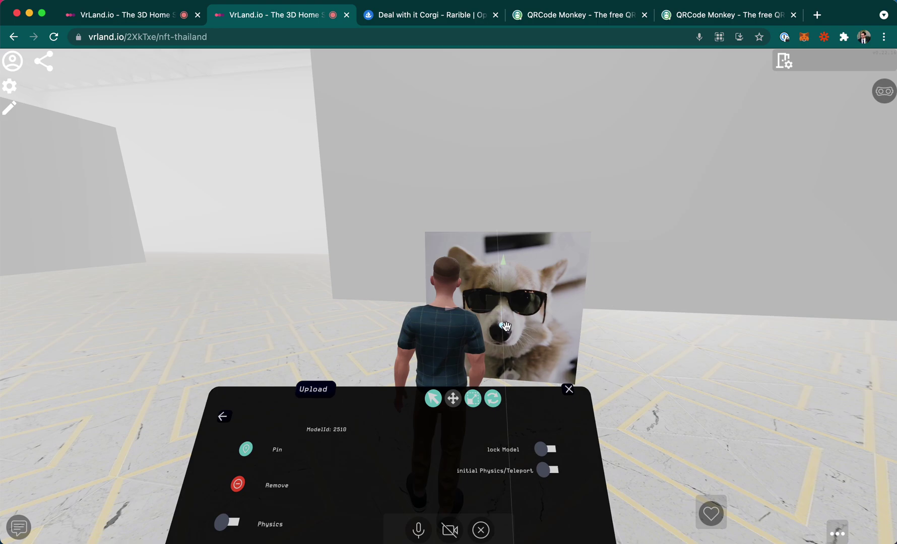
{"action": "left_click_drag", "start_coordinate": [505, 328], "coordinate": [502, 291]}
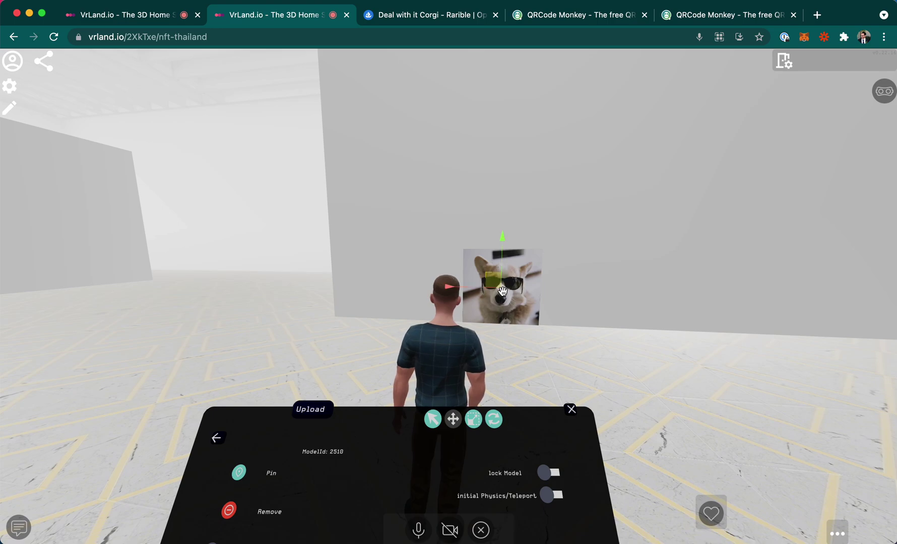
{"action": "mouse_move", "coordinate": [540, 334]}
{"action": "left_mouse_down"}
{"action": "mouse_move", "coordinate": [701, 350]}
{"action": "mouse_move", "coordinate": [595, 353]}
{"action": "mouse_move", "coordinate": [739, 359]}
{"action": "mouse_move", "coordinate": [645, 297]}
{"action": "mouse_move", "coordinate": [683, 301]}
{"action": "mouse_move", "coordinate": [738, 369]}
{"action": "mouse_move", "coordinate": [575, 350]}
{"action": "mouse_move", "coordinate": [736, 344]}
{"action": "mouse_move", "coordinate": [533, 329]}
{"action": "left_mouse_up"}
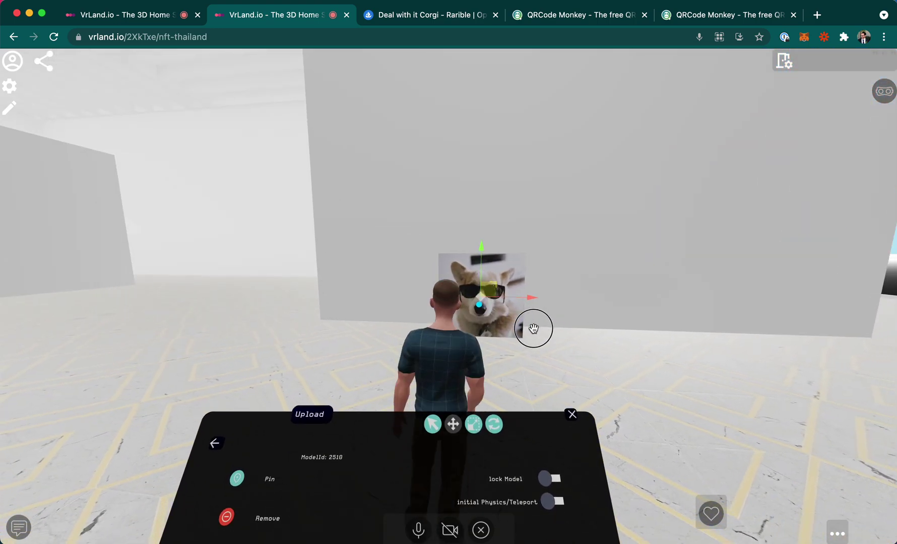
Slide the corgi picture up the blank wall to above the avatar's head, checking its placement from different angles.
{"action": "left_click_drag", "start_coordinate": [669, 349], "coordinate": [786, 318]}
{"action": "left_click_drag", "start_coordinate": [847, 348], "coordinate": [650, 352]}
{"action": "key", "text": "s"}
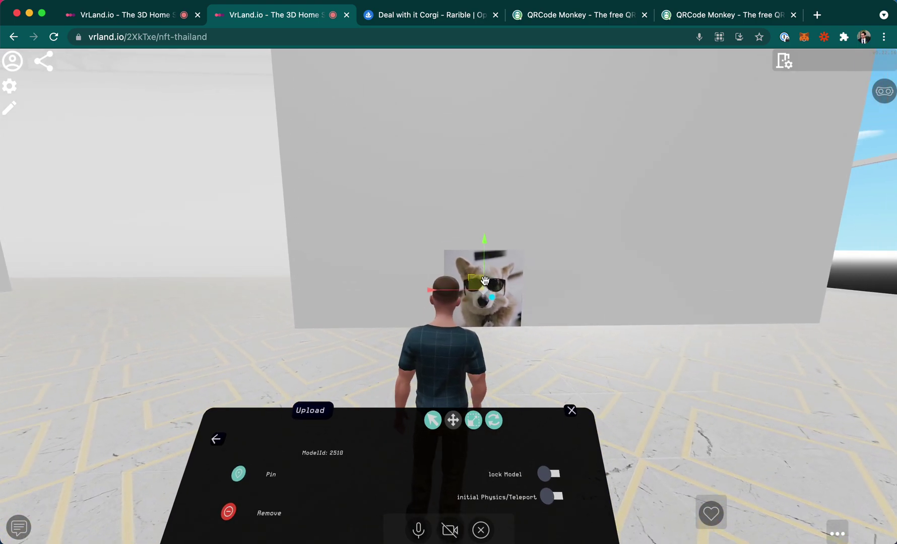
{"action": "key", "text": "w"}
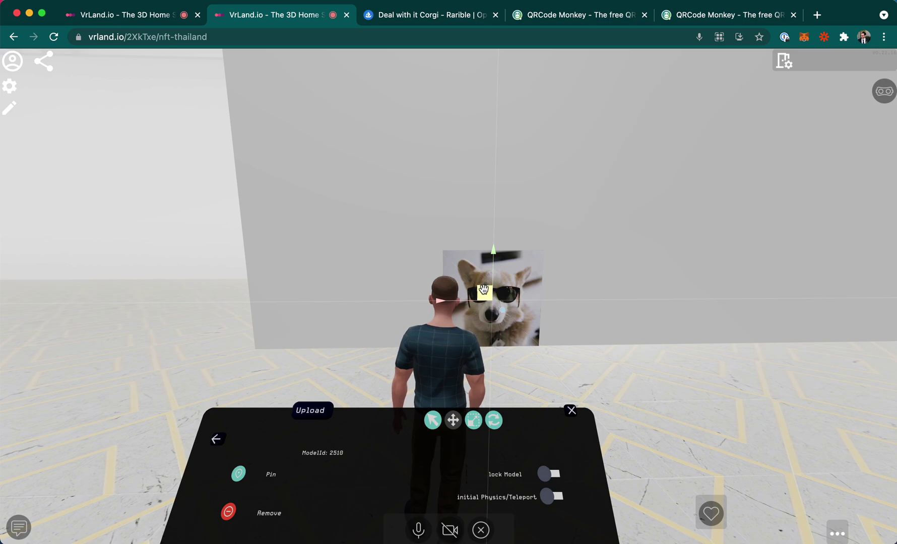
{"action": "left_click_drag", "start_coordinate": [483, 292], "coordinate": [442, 192]}
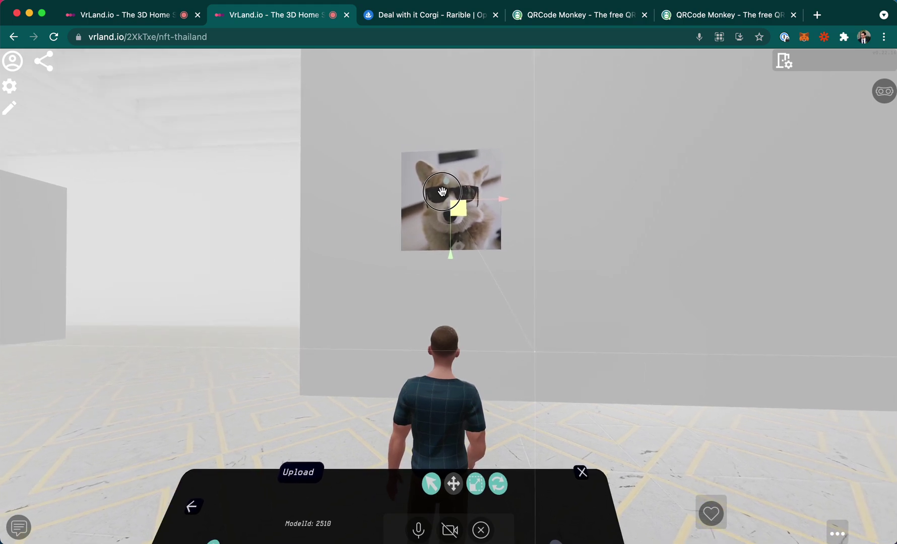
{"action": "key", "text": "s"}
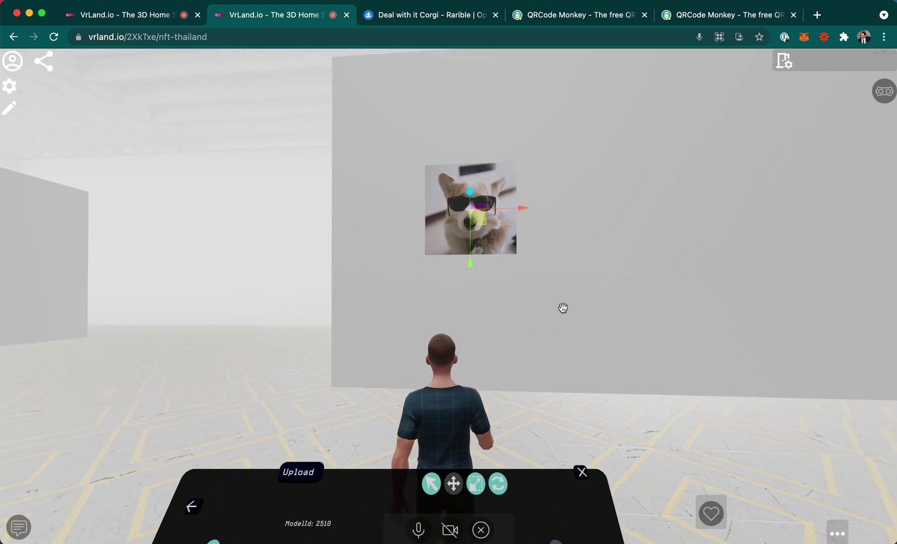
{"action": "key", "text": "w"}
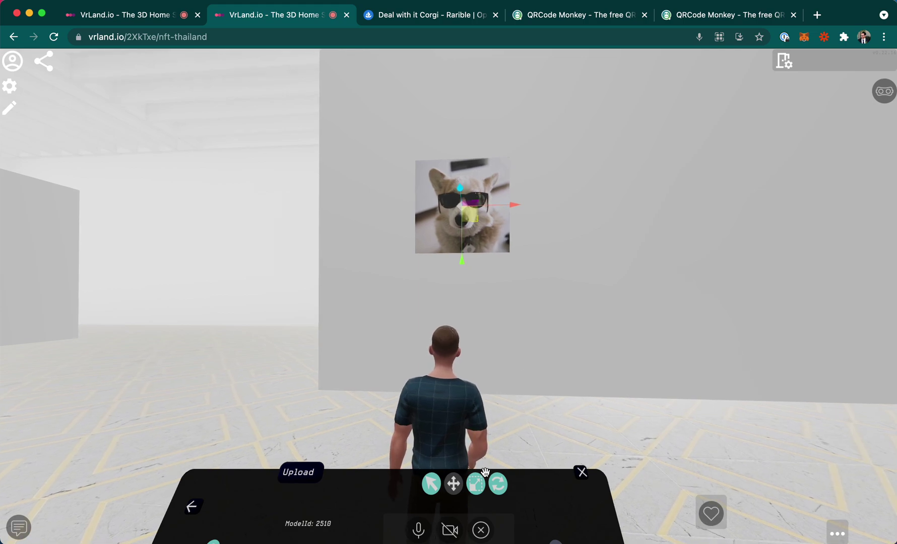
Switch to the scale tool and enlarge the corgi picture evenly on the wall.
{"action": "left_click_drag", "start_coordinate": [378, 484], "coordinate": [378, 543]}
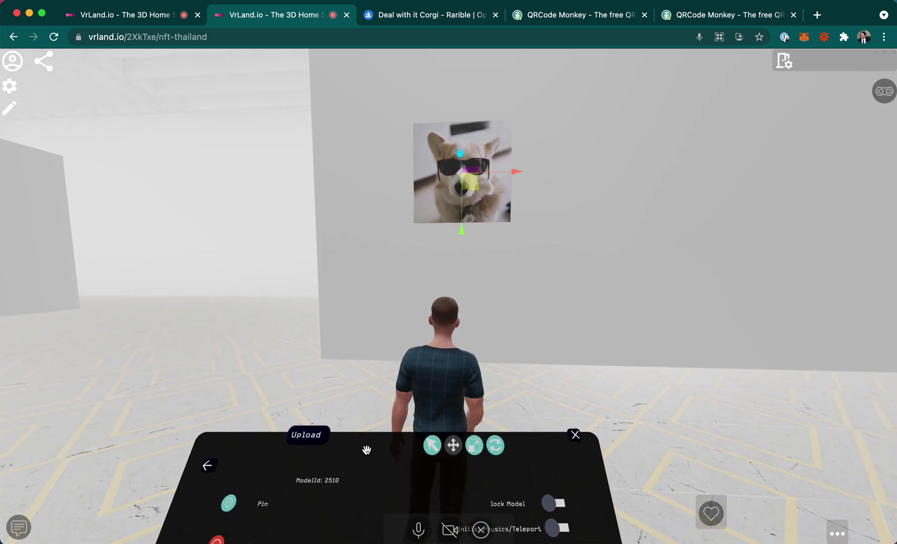
{"action": "left_click_drag", "start_coordinate": [366, 450], "coordinate": [378, 390]}
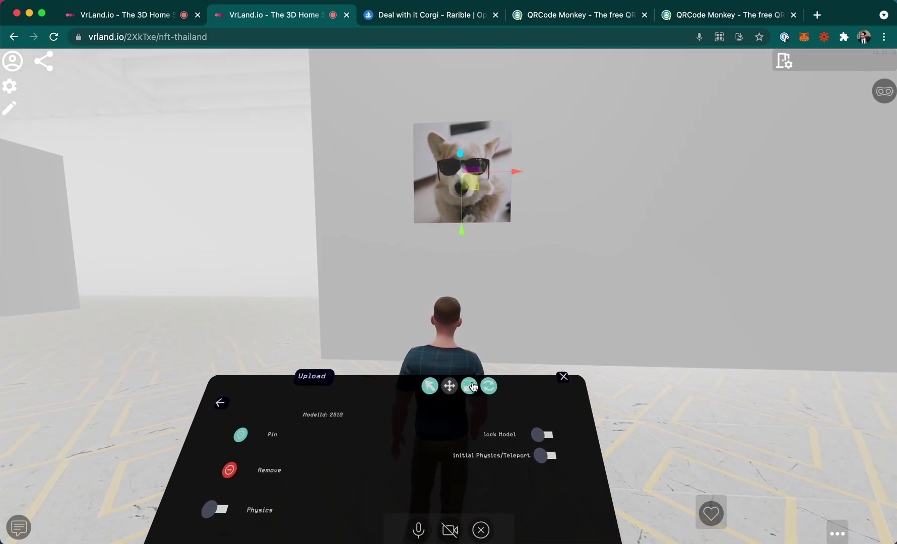
{"action": "left_click", "coordinate": [471, 386]}
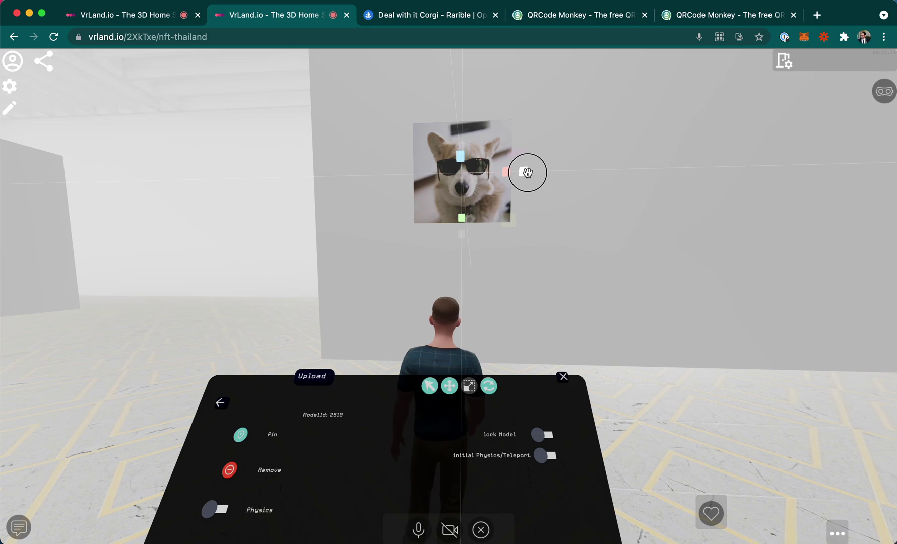
{"action": "mouse_move", "coordinate": [527, 172]}
{"action": "left_mouse_down"}
{"action": "mouse_move", "coordinate": [560, 182]}
{"action": "mouse_move", "coordinate": [517, 177]}
{"action": "left_mouse_up"}
{"action": "mouse_move", "coordinate": [469, 233]}
{"action": "left_mouse_down"}
{"action": "mouse_move", "coordinate": [477, 275]}
{"action": "mouse_move", "coordinate": [471, 246]}
{"action": "left_mouse_up"}
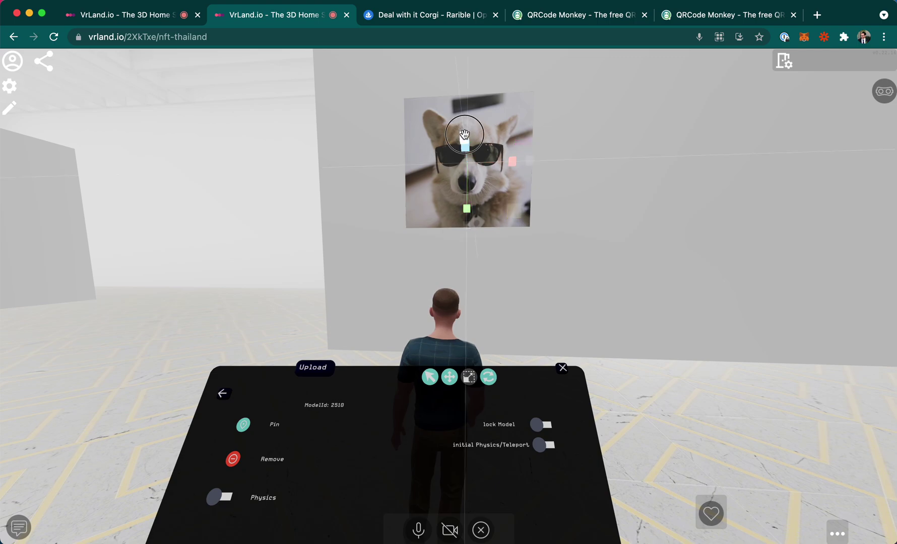
{"action": "mouse_move", "coordinate": [464, 134]}
{"action": "left_mouse_down"}
{"action": "mouse_move", "coordinate": [464, 115]}
{"action": "mouse_move", "coordinate": [467, 129]}
{"action": "left_mouse_up"}
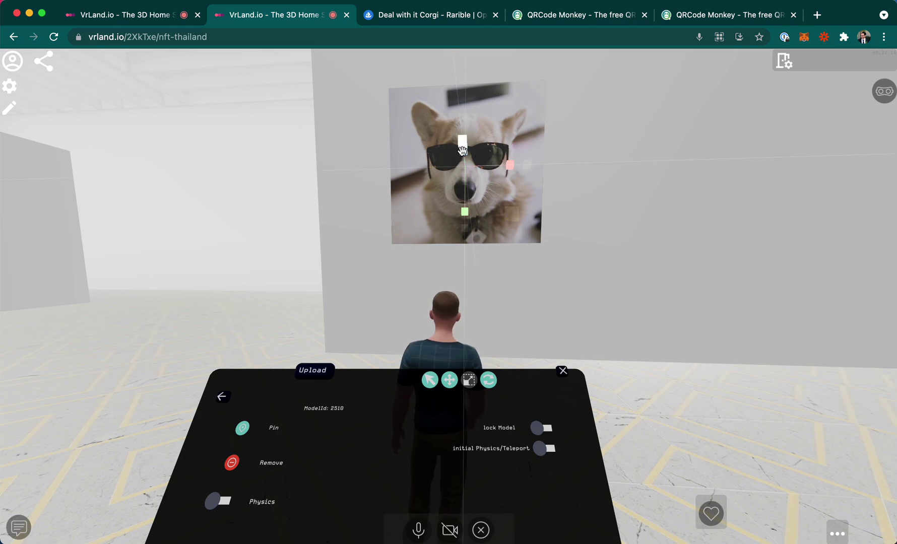
{"action": "left_click_drag", "start_coordinate": [463, 151], "coordinate": [462, 127]}
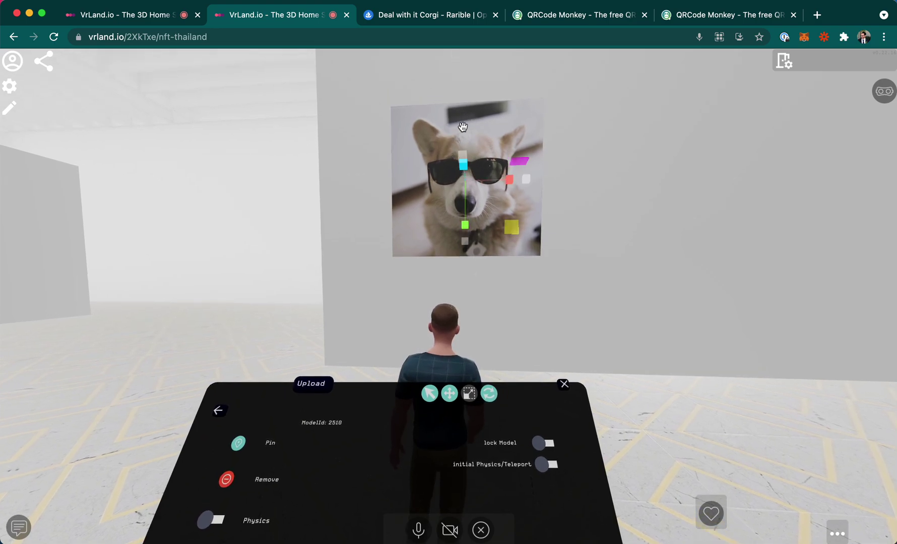
{"action": "left_click_drag", "start_coordinate": [464, 169], "coordinate": [478, 186]}
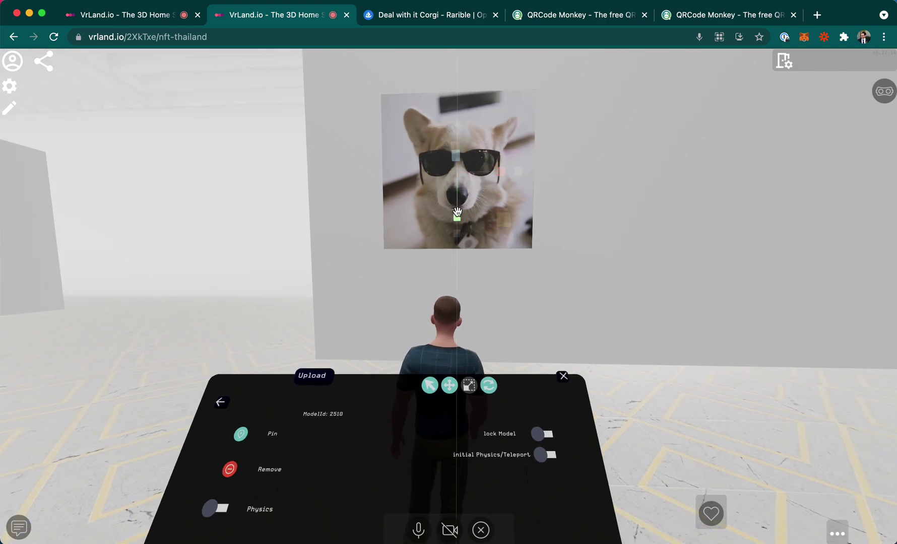
Stretch the corgi picture vertically and horizontally, then reduce its height and widen it further to fill more of the wall.
{"action": "left_click_drag", "start_coordinate": [456, 219], "coordinate": [457, 266]}
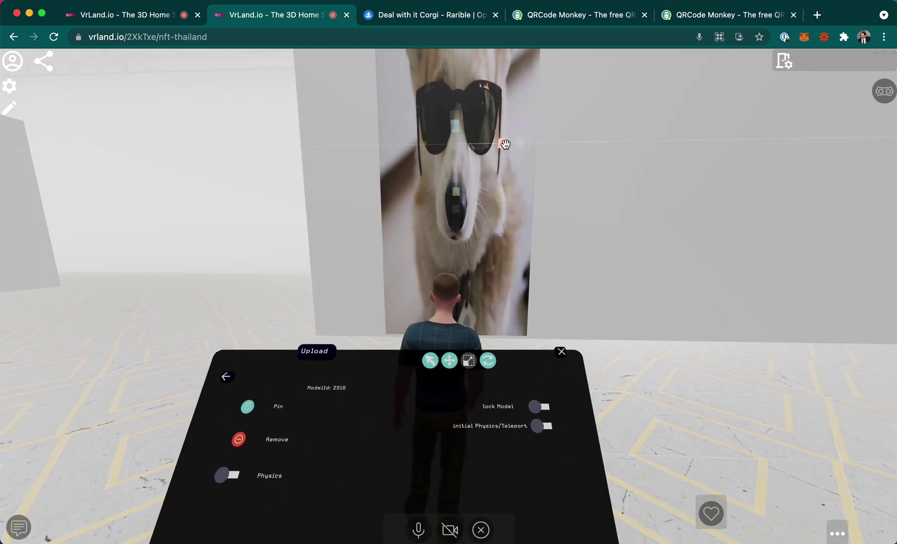
{"action": "mouse_move", "coordinate": [504, 144]}
{"action": "left_mouse_down"}
{"action": "mouse_move", "coordinate": [704, 136]}
{"action": "mouse_move", "coordinate": [511, 154]}
{"action": "left_mouse_up"}
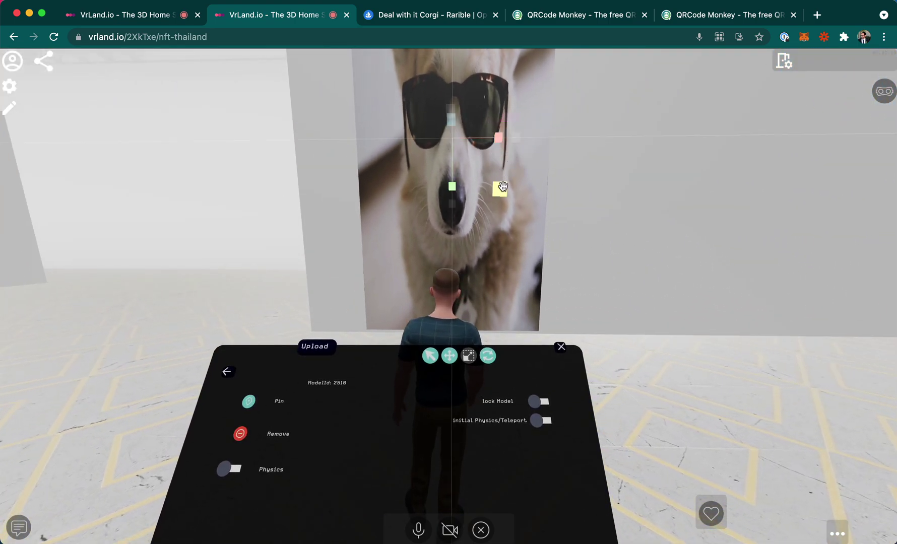
{"action": "mouse_move", "coordinate": [502, 186]}
{"action": "left_mouse_down"}
{"action": "mouse_move", "coordinate": [477, 155]}
{"action": "mouse_move", "coordinate": [494, 170]}
{"action": "mouse_move", "coordinate": [481, 184]}
{"action": "mouse_move", "coordinate": [421, 176]}
{"action": "mouse_move", "coordinate": [506, 160]}
{"action": "mouse_move", "coordinate": [474, 174]}
{"action": "mouse_move", "coordinate": [512, 175]}
{"action": "left_mouse_up"}
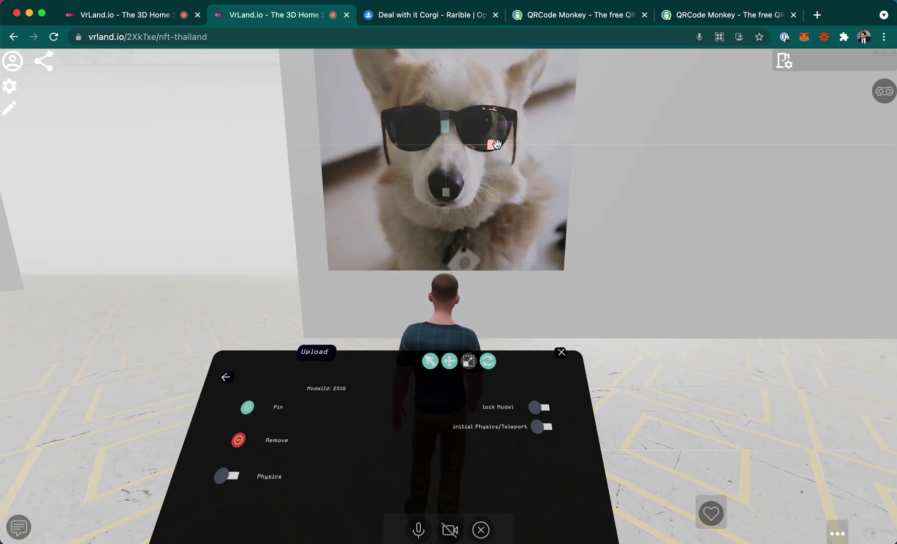
{"action": "left_click_drag", "start_coordinate": [505, 127], "coordinate": [450, 145]}
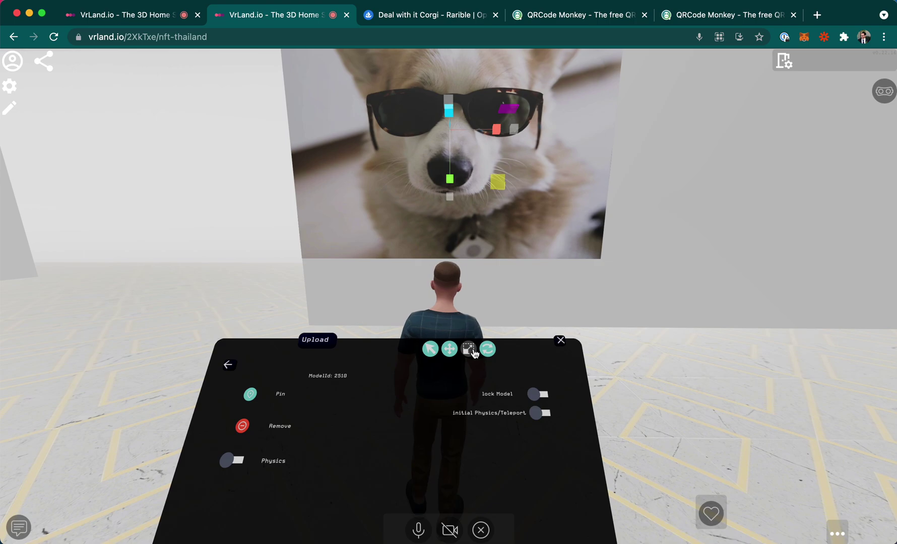
Move the enlarged corgi picture higher on the wall and adjust its depth relative to the wall surface.
{"action": "mouse_move", "coordinate": [453, 197]}
{"action": "left_mouse_down"}
{"action": "mouse_move", "coordinate": [474, 190]}
{"action": "mouse_move", "coordinate": [462, 185]}
{"action": "left_mouse_up"}
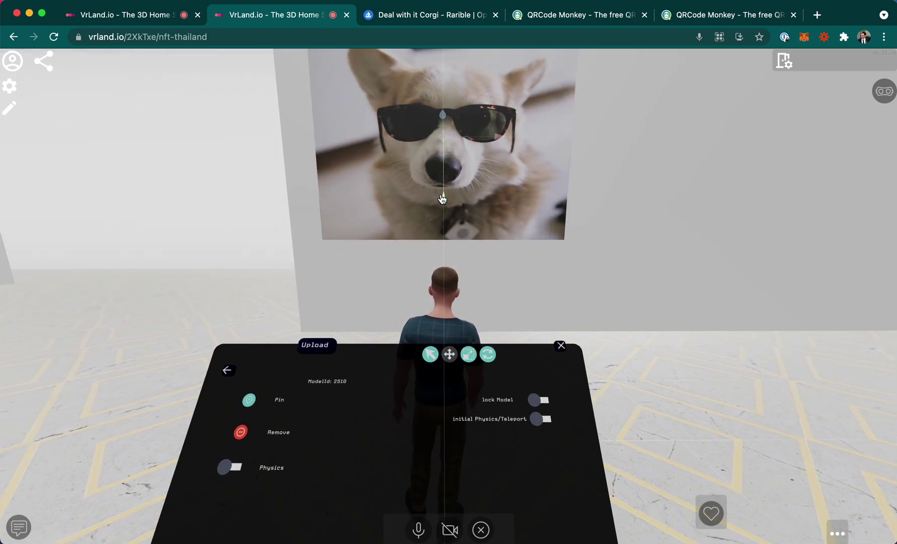
{"action": "left_click_drag", "start_coordinate": [458, 151], "coordinate": [444, 168]}
{"action": "key", "text": "s"}
{"action": "key", "text": "w"}
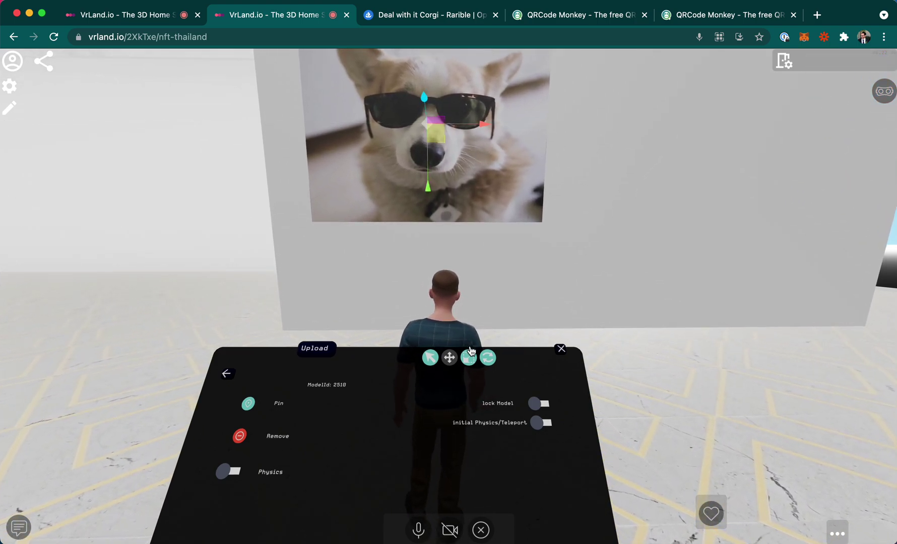
{"action": "key", "text": "s"}
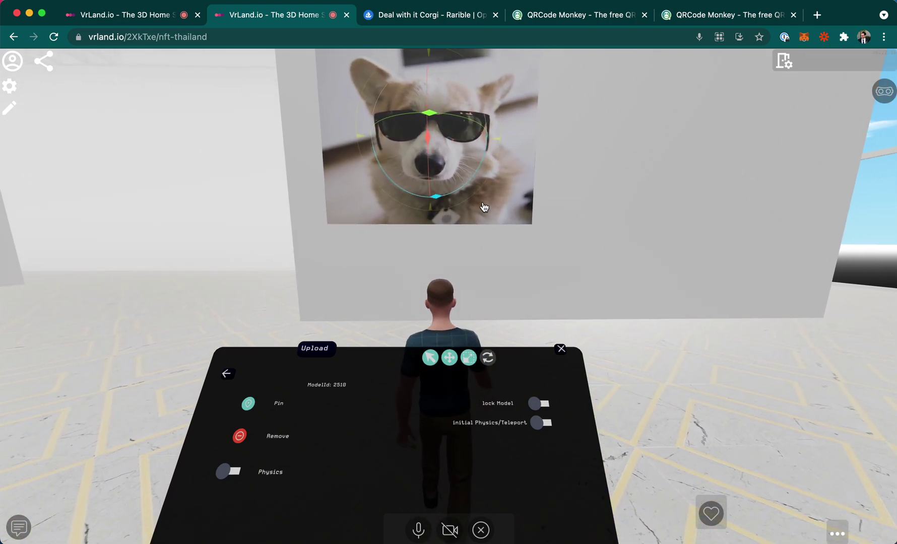
{"action": "key", "text": "a"}
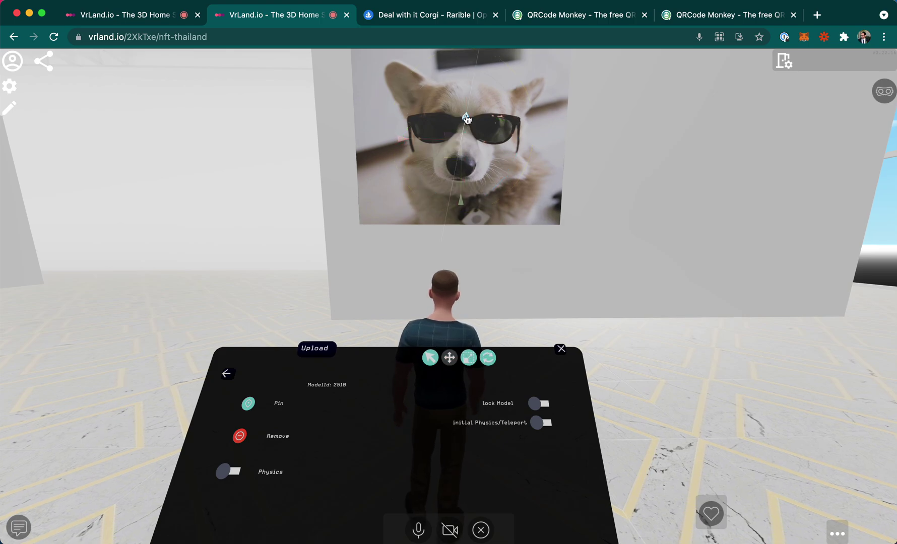
{"action": "left_click_drag", "start_coordinate": [467, 118], "coordinate": [522, 141]}
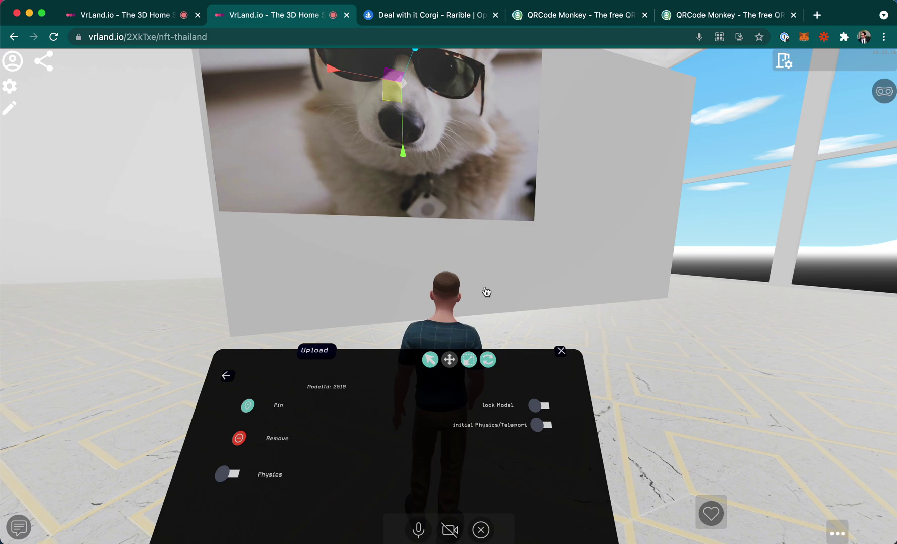
Shrink the corgi picture evenly with the scale tool, then move it away from the wall and lower it to the avatar's head height.
{"action": "left_click", "coordinate": [469, 346]}
{"action": "left_click_drag", "start_coordinate": [421, 198], "coordinate": [416, 189]}
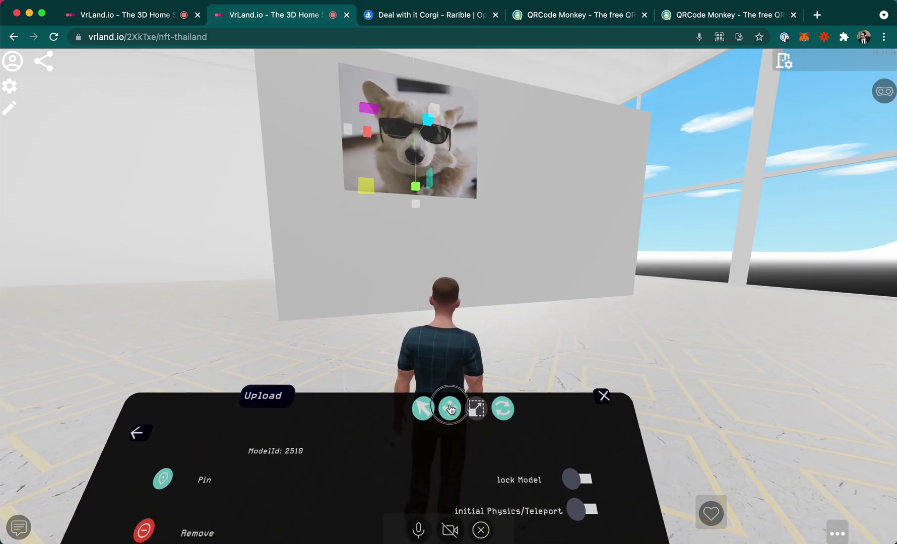
{"action": "left_click_drag", "start_coordinate": [441, 115], "coordinate": [507, 119]}
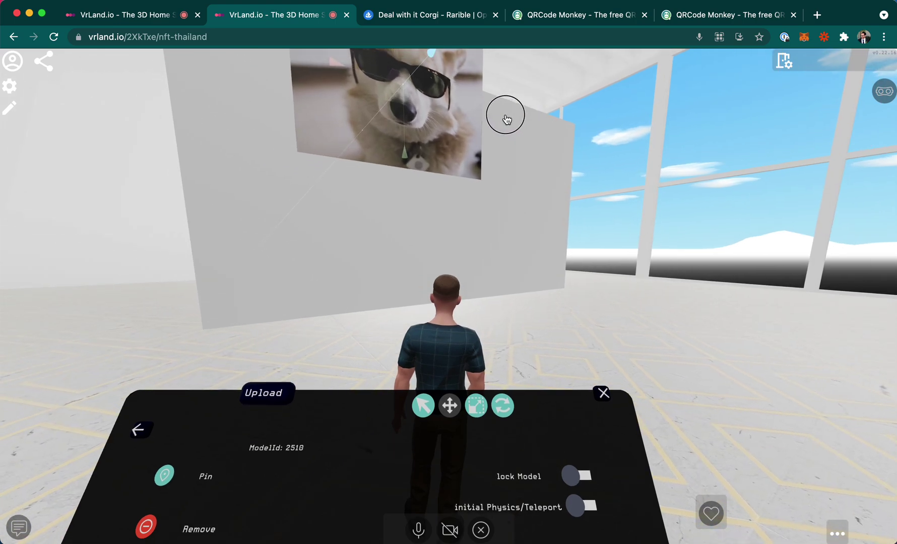
{"action": "left_click_drag", "start_coordinate": [402, 156], "coordinate": [414, 260]}
{"action": "key", "text": "a"}
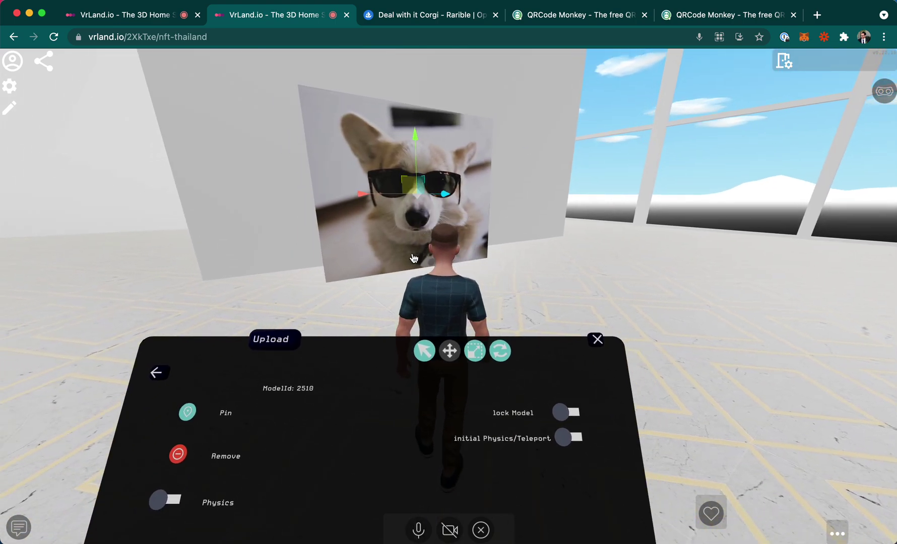
Switch the corgi picture to the rotate tool and examine its orientation relative to the wall from several angles.
{"action": "left_click_drag", "start_coordinate": [625, 272], "coordinate": [749, 276]}
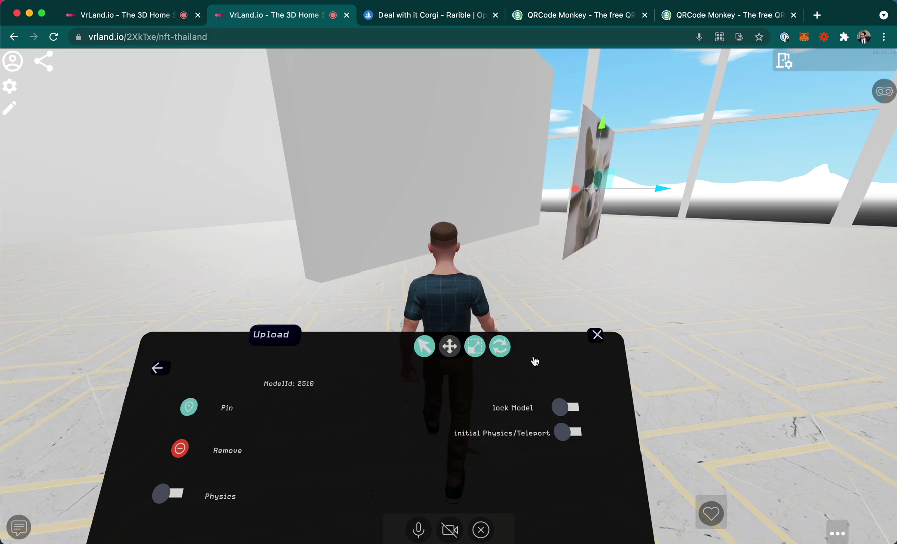
{"action": "left_click", "coordinate": [499, 351]}
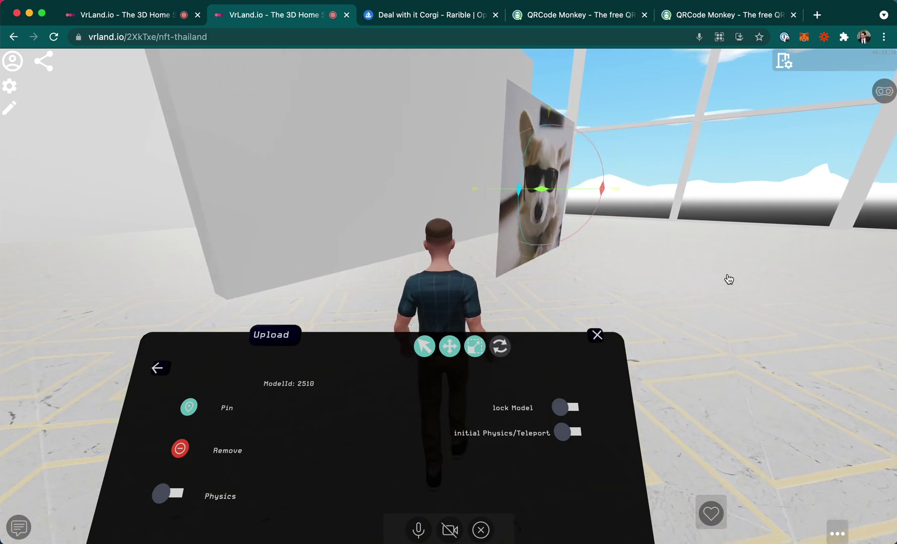
{"action": "left_click_drag", "start_coordinate": [726, 278], "coordinate": [705, 322]}
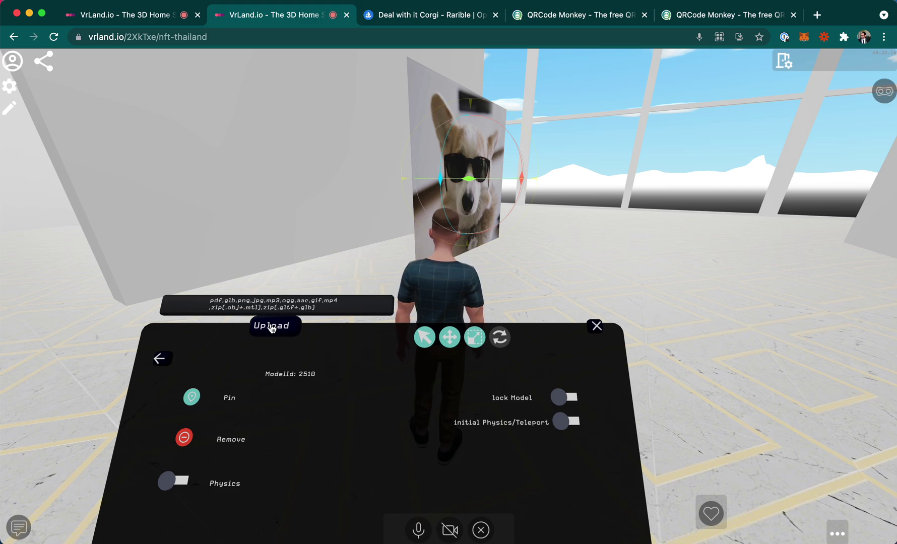
{"action": "left_click_drag", "start_coordinate": [617, 246], "coordinate": [516, 238]}
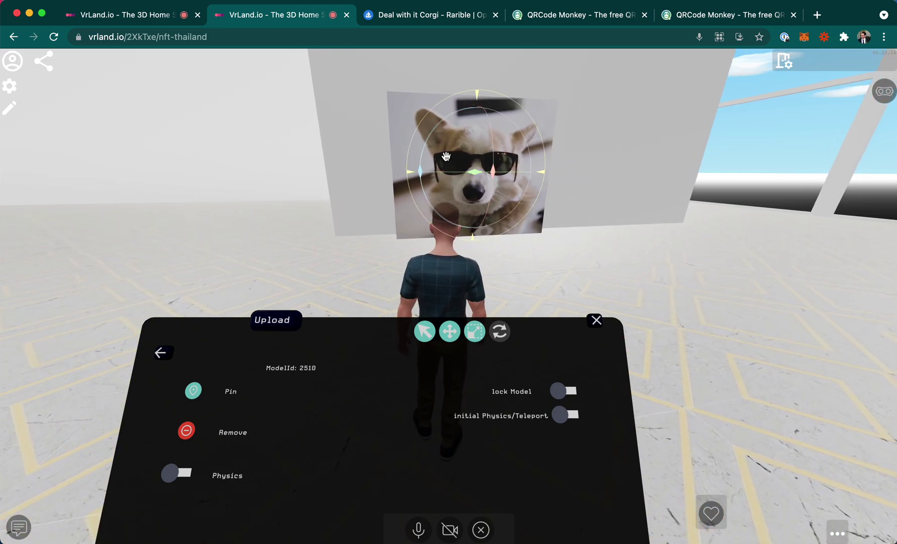
{"action": "left_click_drag", "start_coordinate": [350, 209], "coordinate": [415, 191]}
{"action": "key", "text": "a"}
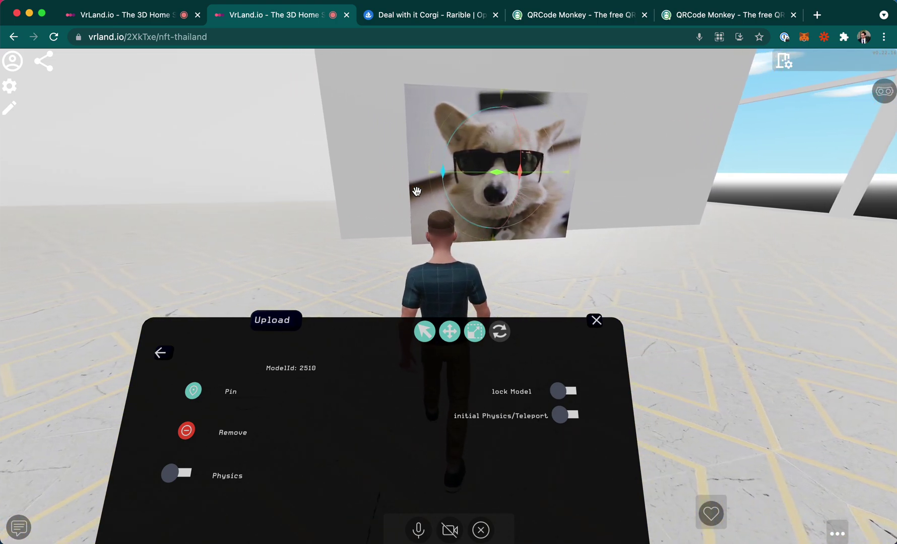
{"action": "key", "text": "w"}
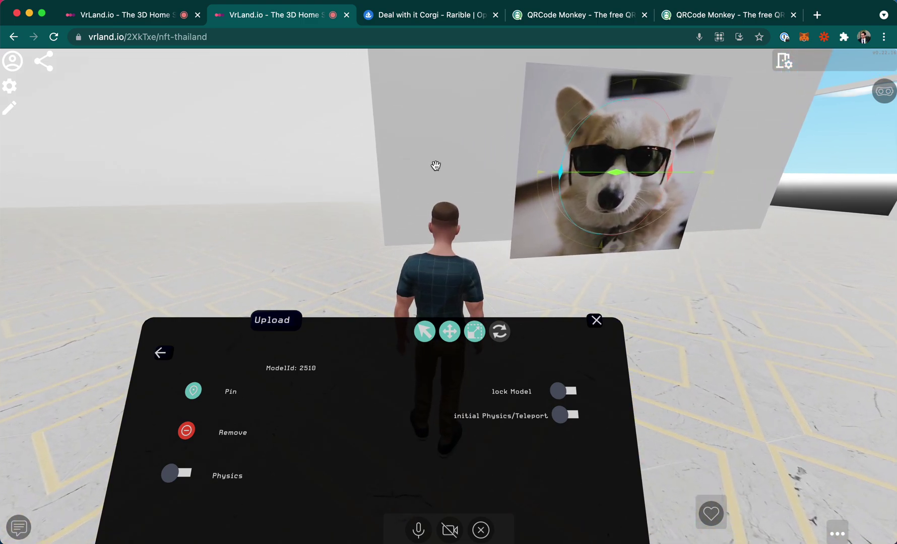
{"action": "left_click_drag", "start_coordinate": [434, 167], "coordinate": [120, 178]}
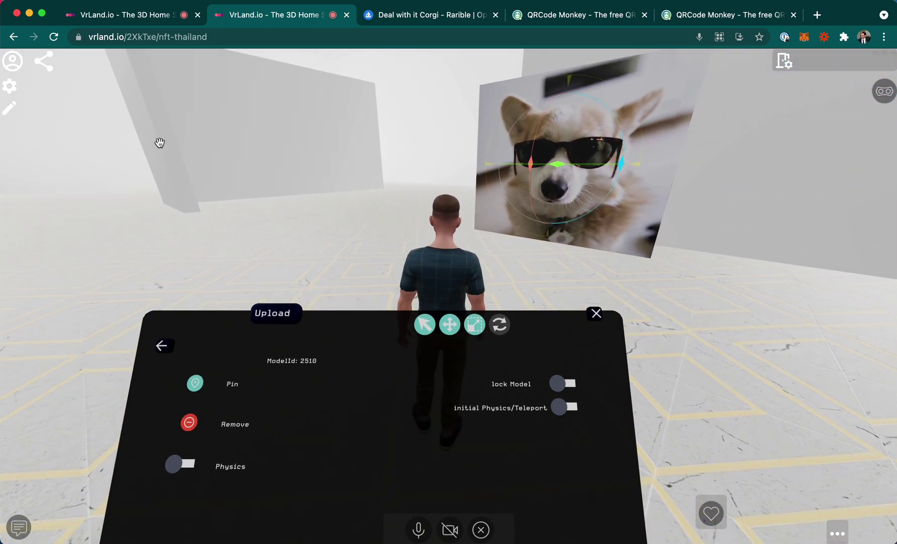
{"action": "key", "text": "a"}
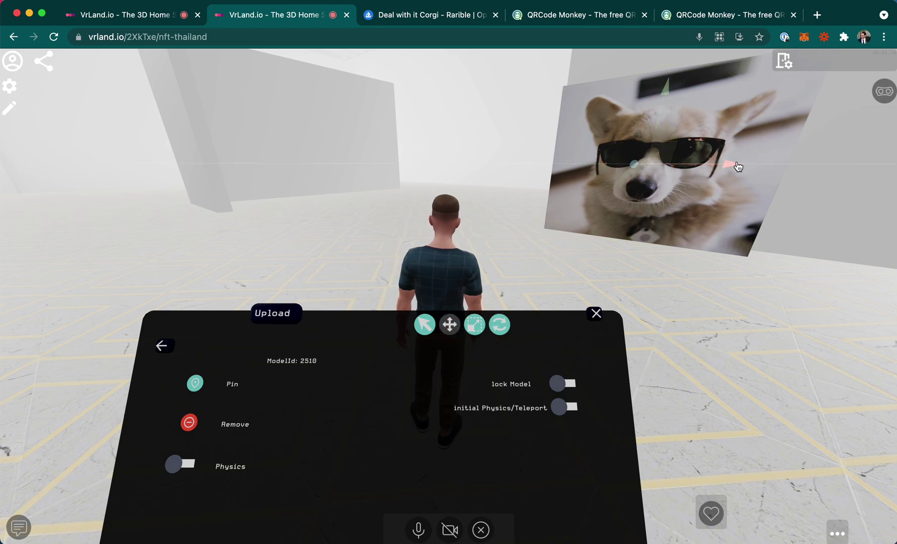
Shift the corgi picture horizontally in front of the wall, then turn it about its vertical axis and tilt it sideways.
{"action": "left_click_drag", "start_coordinate": [737, 166], "coordinate": [621, 290]}
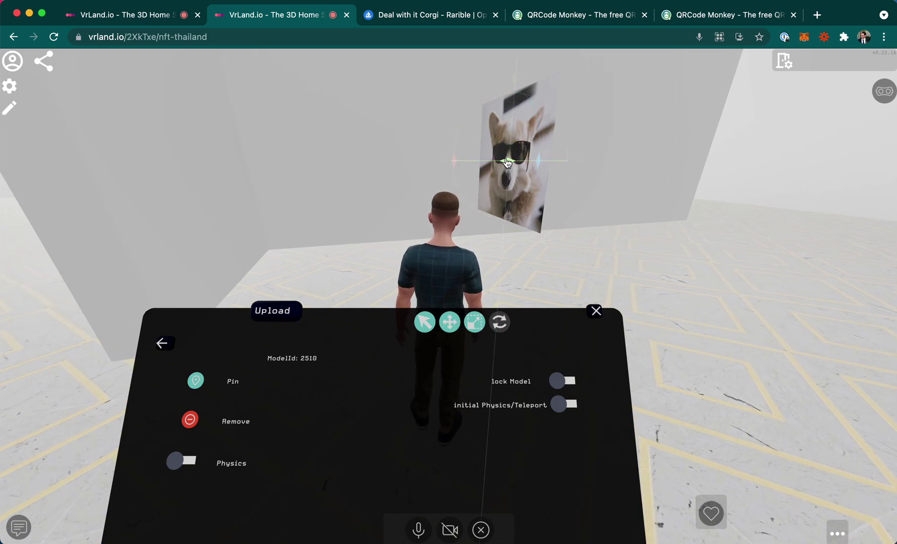
{"action": "left_click_drag", "start_coordinate": [510, 162], "coordinate": [513, 127]}
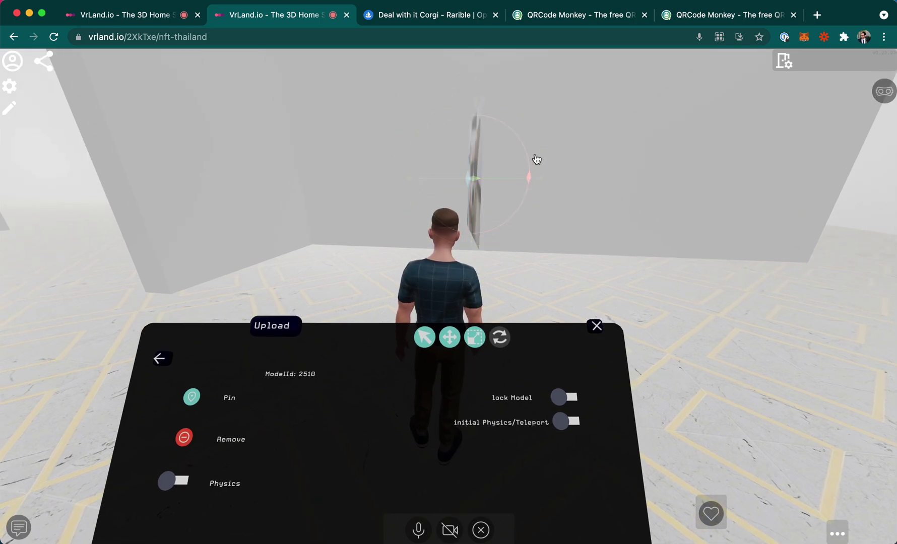
{"action": "left_click_drag", "start_coordinate": [531, 177], "coordinate": [496, 127]}
{"action": "left_click_drag", "start_coordinate": [498, 191], "coordinate": [511, 135]}
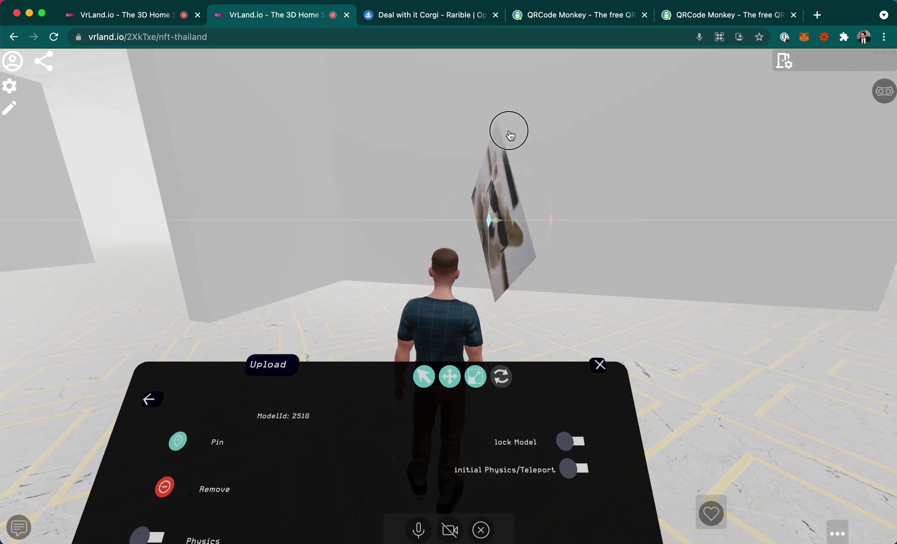
{"action": "left_click_drag", "start_coordinate": [614, 304], "coordinate": [797, 315]}
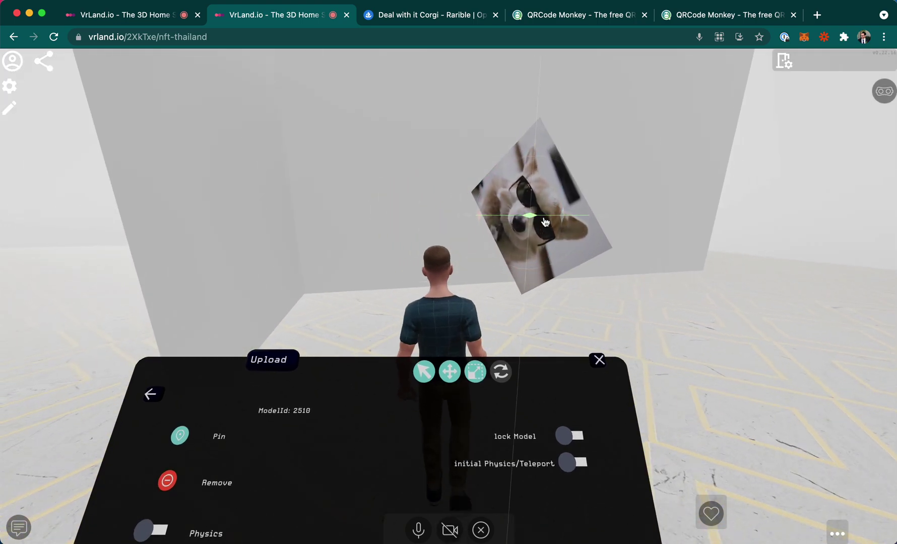
Rotate the tilted corgi picture back upright and level it against the wall behind it.
{"action": "mouse_move", "coordinate": [560, 218]}
{"action": "left_mouse_down"}
{"action": "mouse_move", "coordinate": [576, 214]}
{"action": "mouse_move", "coordinate": [570, 218]}
{"action": "left_mouse_up"}
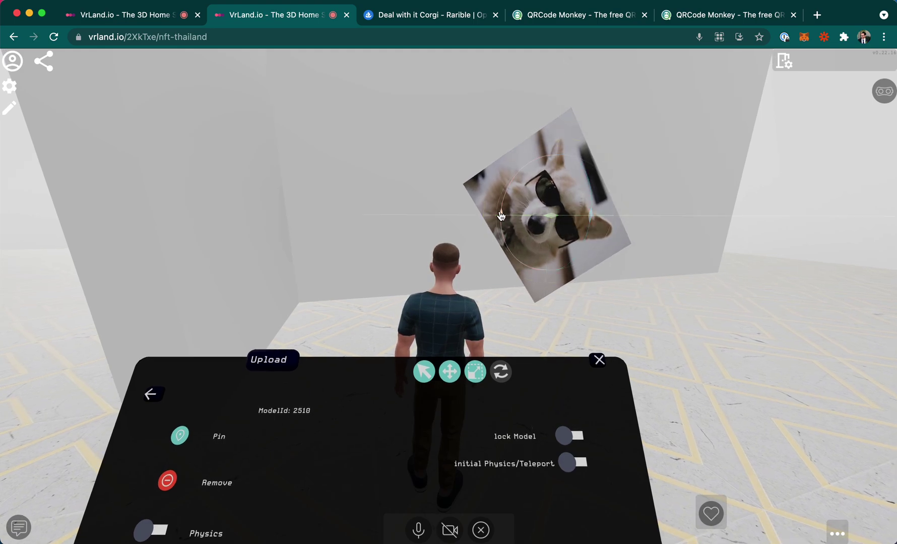
{"action": "left_click_drag", "start_coordinate": [501, 216], "coordinate": [502, 241]}
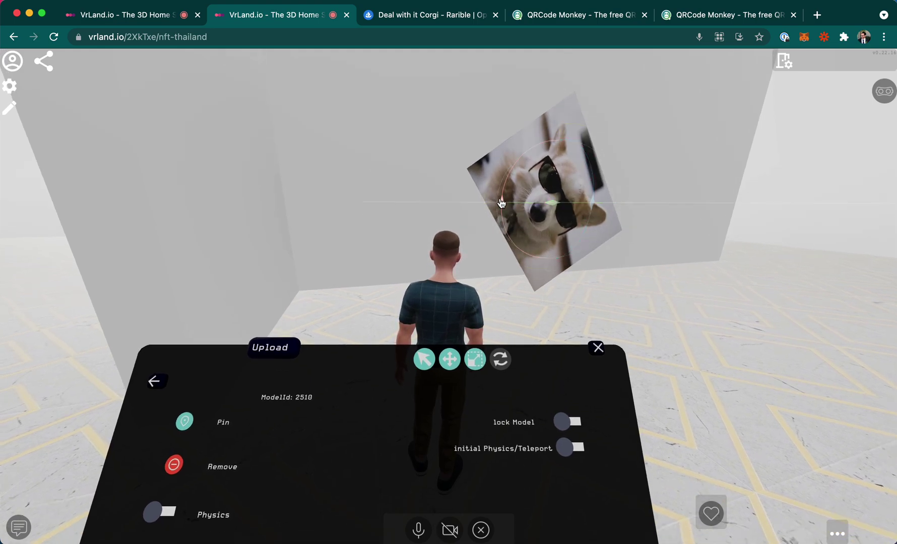
{"action": "left_click_drag", "start_coordinate": [501, 202], "coordinate": [524, 213]}
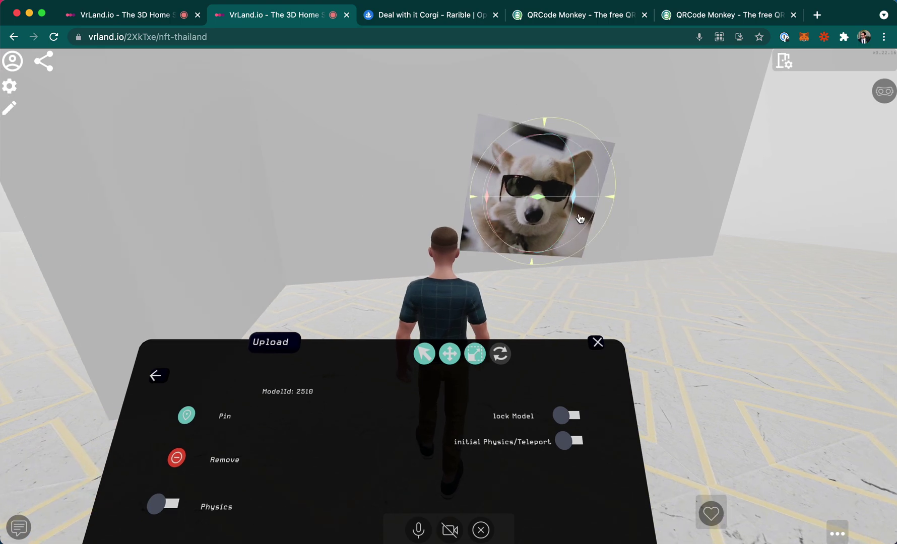
{"action": "left_click_drag", "start_coordinate": [579, 218], "coordinate": [454, 201]}
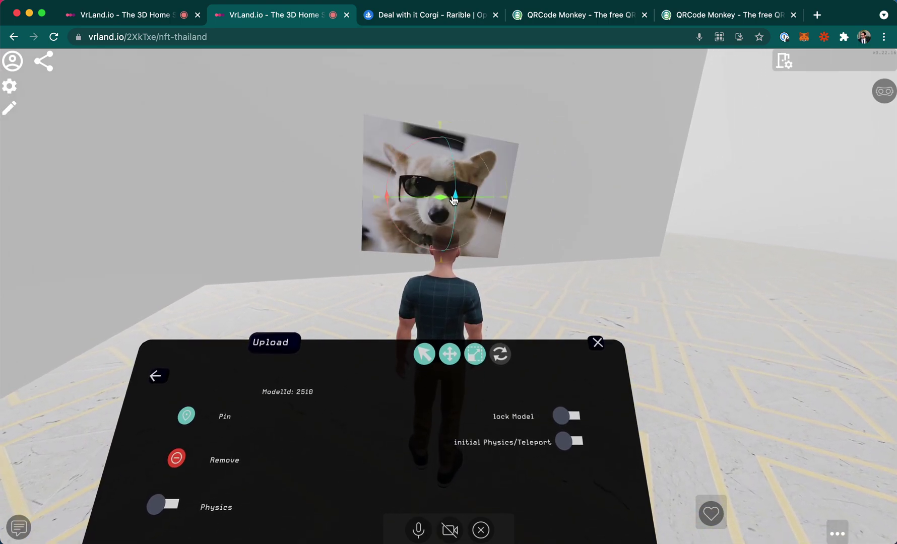
{"action": "mouse_move", "coordinate": [508, 197]}
{"action": "left_mouse_down"}
{"action": "mouse_move", "coordinate": [507, 180]}
{"action": "mouse_move", "coordinate": [510, 193]}
{"action": "left_mouse_up"}
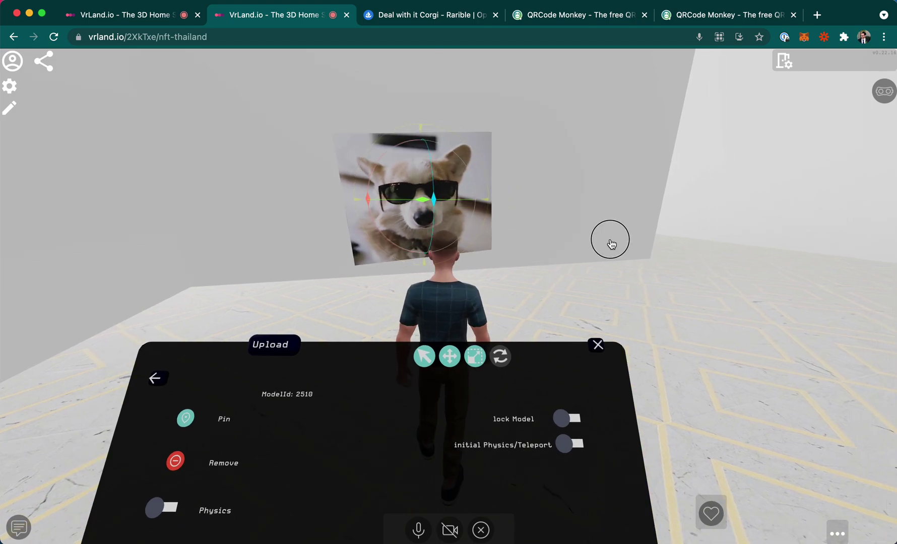
Return the corgi picture to the move tool and walk around it to check its position against the wall.
{"action": "left_click_drag", "start_coordinate": [611, 240], "coordinate": [687, 194]}
{"action": "key", "text": "d"}
{"action": "left_click_drag", "start_coordinate": [498, 339], "coordinate": [460, 351]}
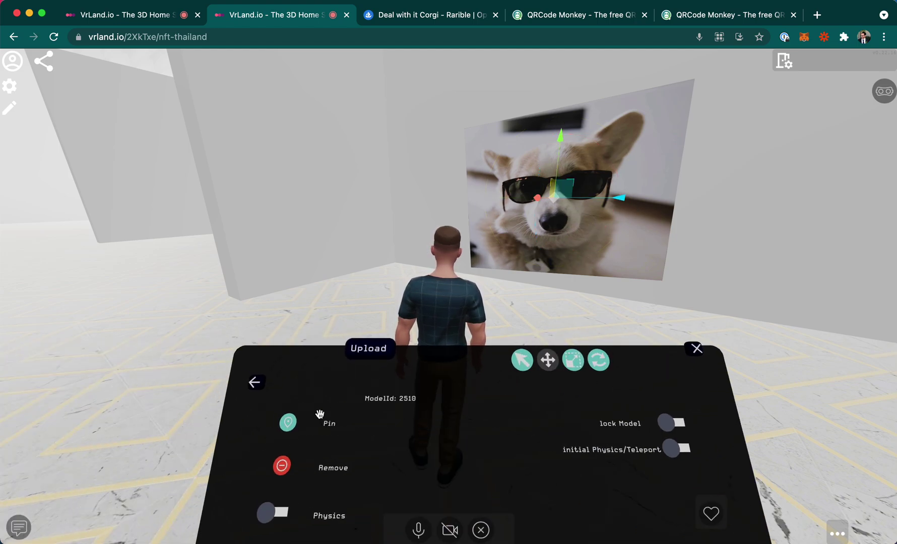
{"action": "key", "text": "w"}
{"action": "key", "text": "s"}
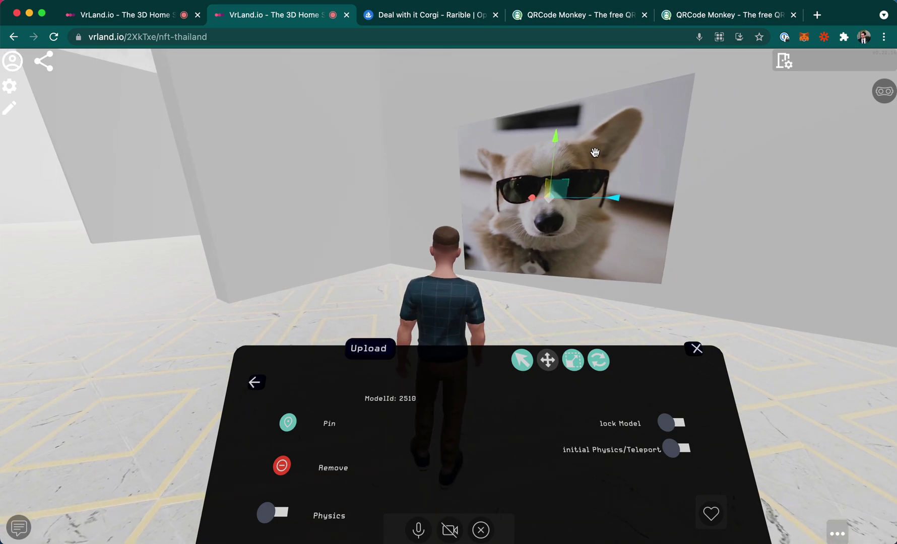
{"action": "key", "text": "d"}
Remove the corgi picture from the room and place a fresh copy of it from the inventory.
{"action": "left_click_drag", "start_coordinate": [471, 377], "coordinate": [472, 334]}
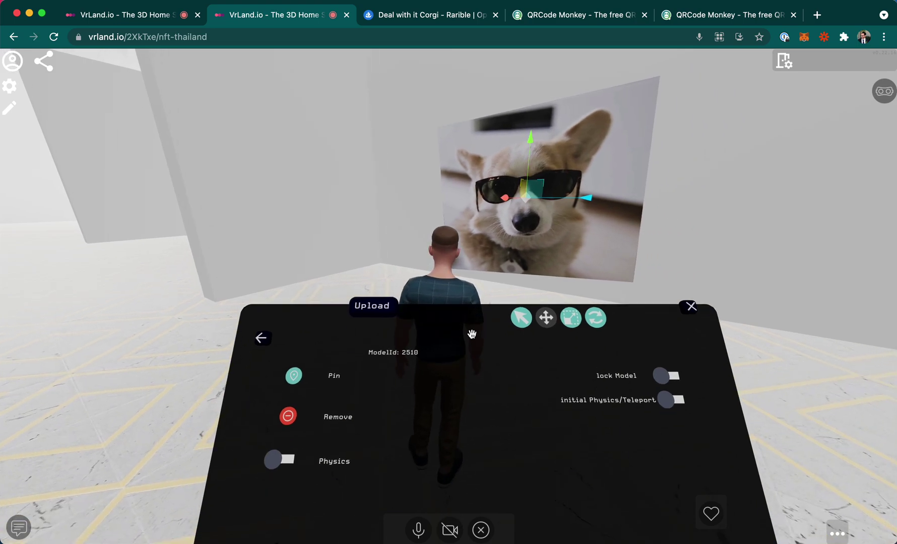
{"action": "left_click", "coordinate": [287, 415]}
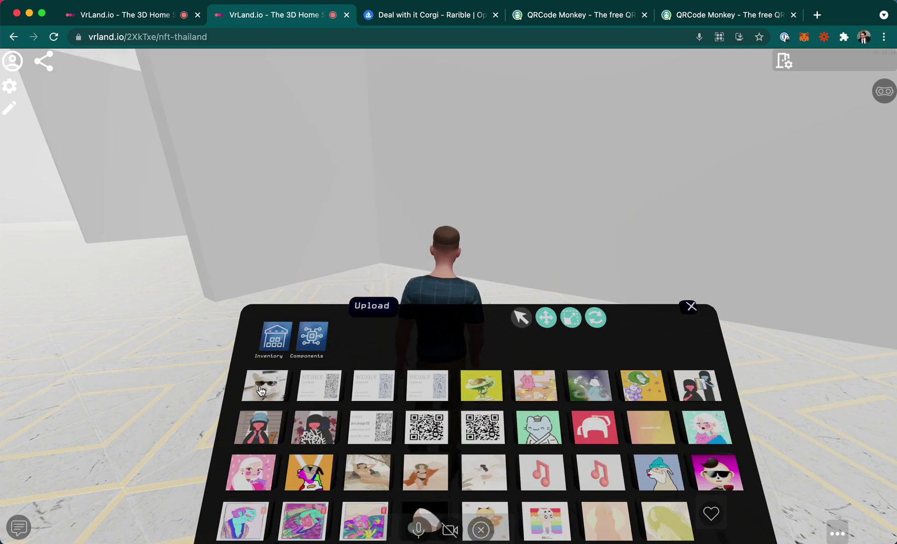
{"action": "left_click", "coordinate": [261, 391]}
{"action": "key", "text": "s"}
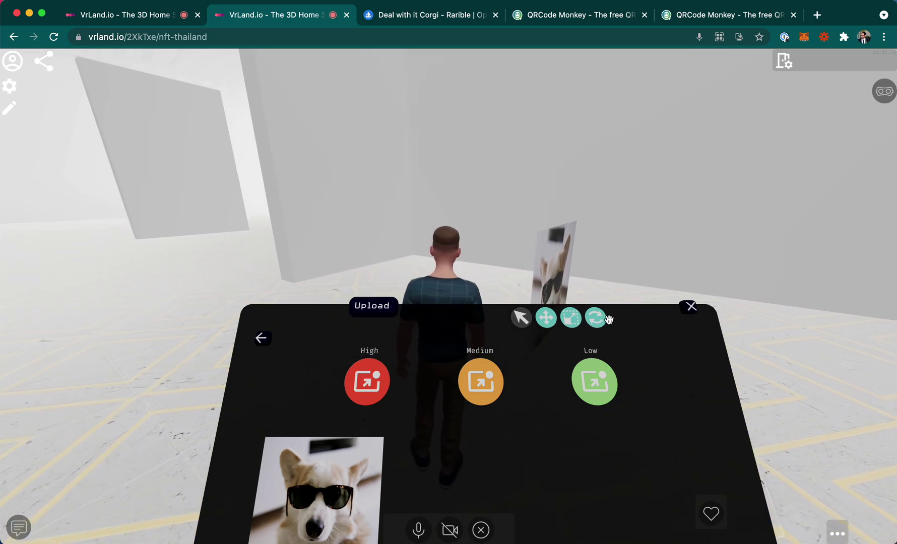
Select the newly placed corgi picture and rotate it about its vertical axis to face the room.
{"action": "left_click", "coordinate": [595, 317]}
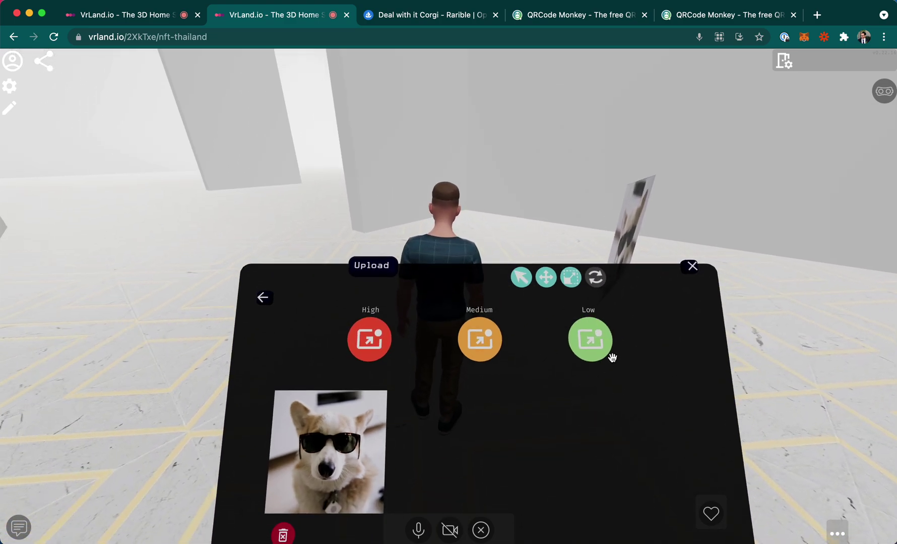
{"action": "left_click", "coordinate": [650, 187]}
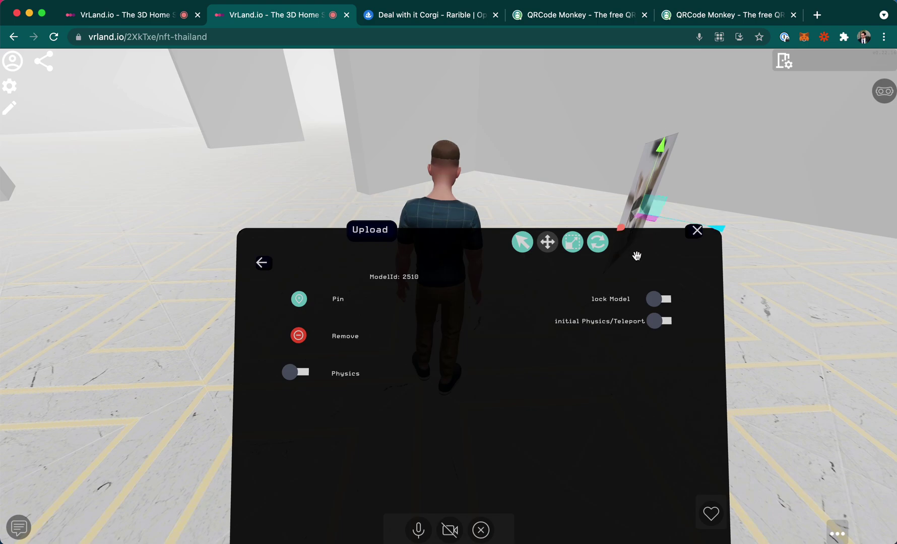
{"action": "left_click_drag", "start_coordinate": [637, 256], "coordinate": [595, 354]}
{"action": "key", "text": "d"}
{"action": "left_click", "coordinate": [558, 342]}
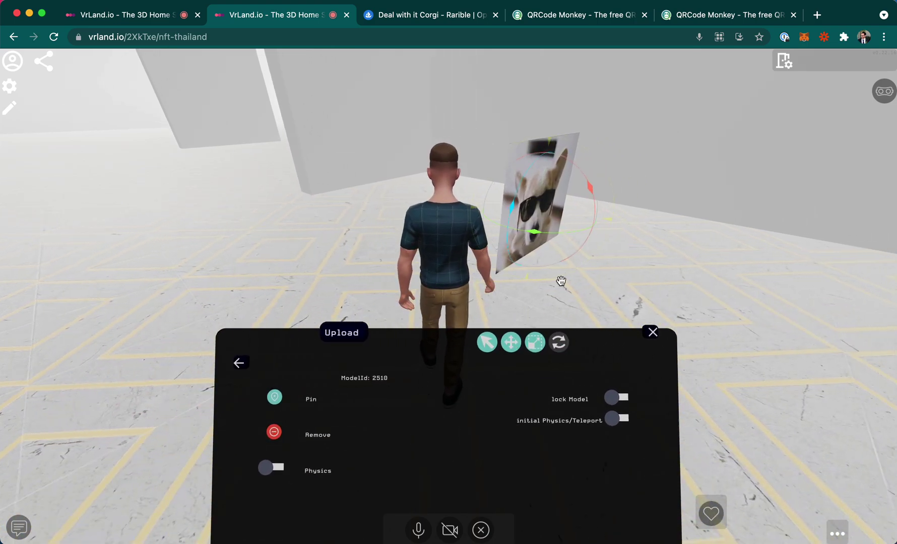
{"action": "left_click_drag", "start_coordinate": [534, 231], "coordinate": [587, 340]}
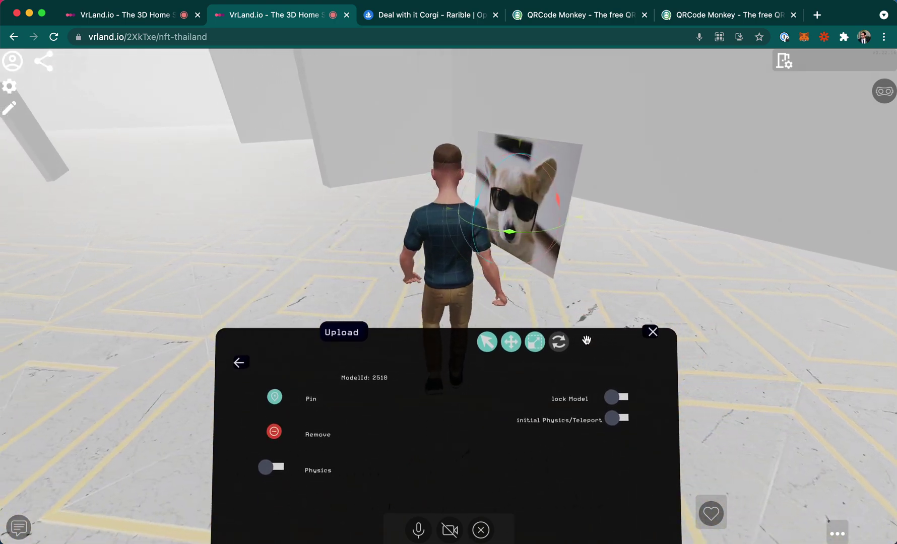
Move the corgi picture back toward the long blank wall and view its distance from the side.
{"action": "left_click", "coordinate": [511, 347]}
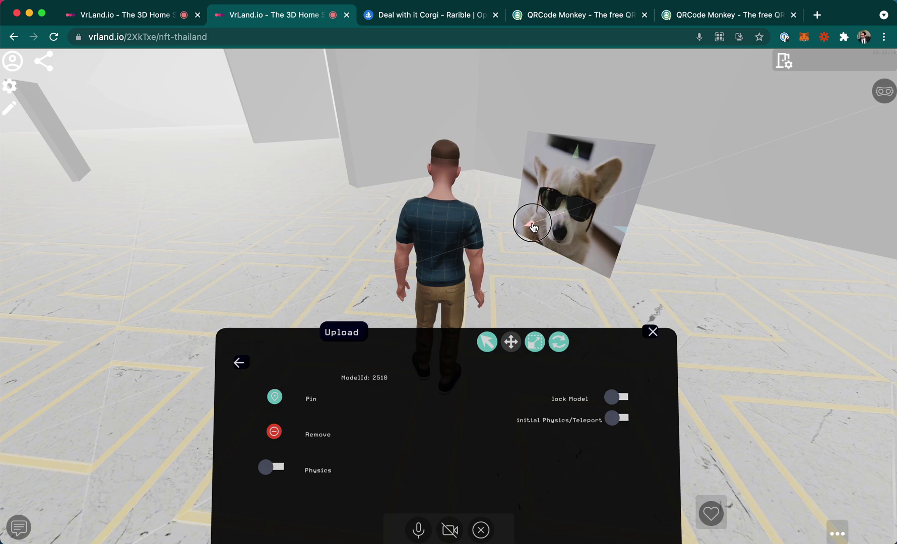
{"action": "left_click_drag", "start_coordinate": [533, 228], "coordinate": [592, 198]}
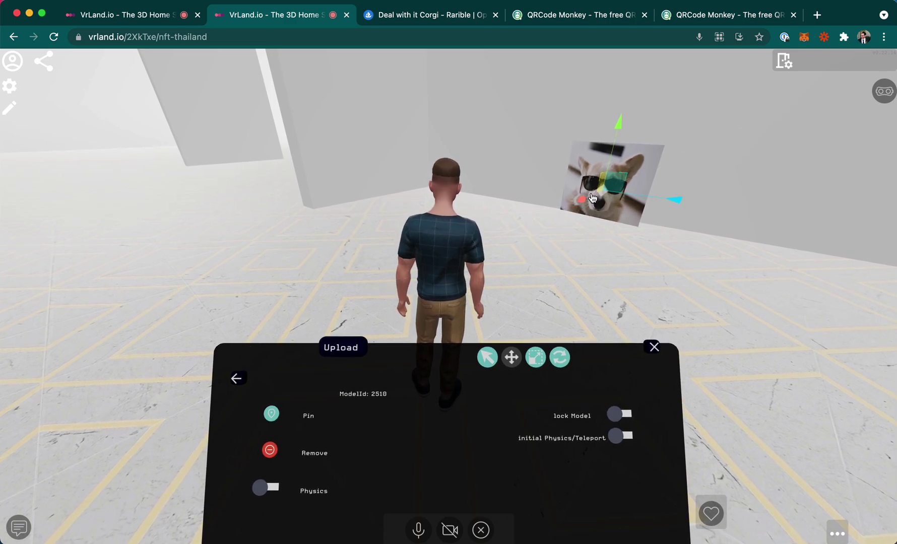
{"action": "key", "text": "d"}
{"action": "left_click_drag", "start_coordinate": [659, 249], "coordinate": [592, 258]}
Fine-tune the corgi picture's rotation about its vertical axis to align it with the wall, checking it from both sides.
{"action": "left_click_drag", "start_coordinate": [722, 261], "coordinate": [557, 294]}
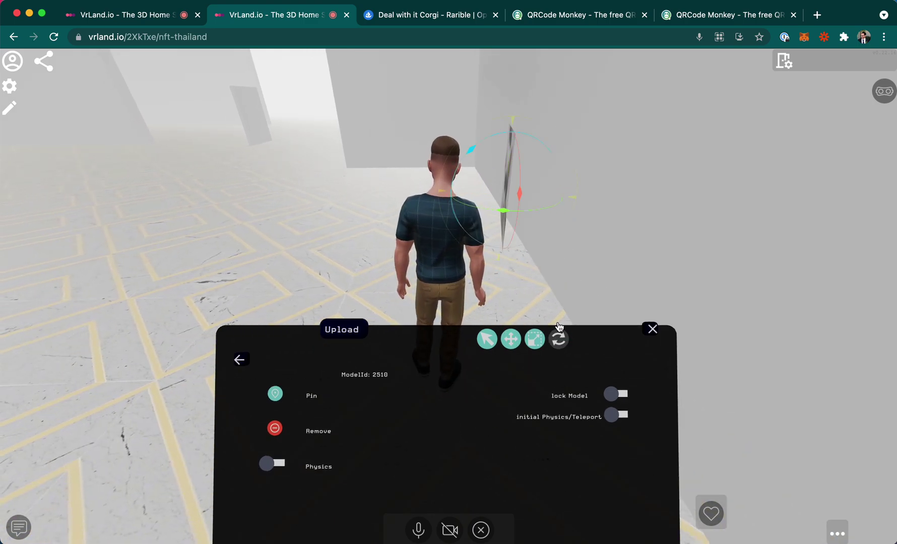
{"action": "left_click_drag", "start_coordinate": [503, 214], "coordinate": [479, 220]}
{"action": "key", "text": "a"}
{"action": "left_click_drag", "start_coordinate": [443, 251], "coordinate": [585, 270]}
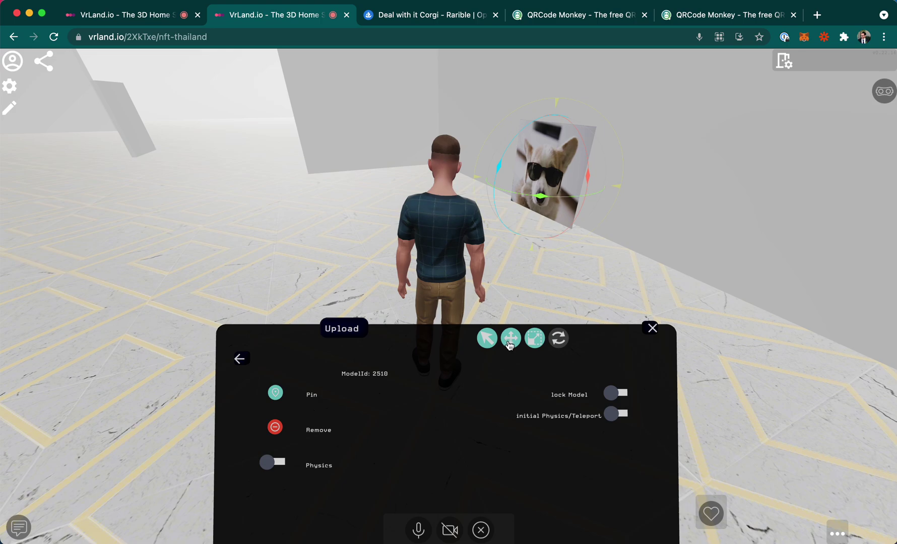
Nudge the corgi picture with the move tool and raise it to above the avatar's head.
{"action": "left_click", "coordinate": [510, 338]}
{"action": "left_click_drag", "start_coordinate": [496, 184], "coordinate": [503, 183]}
{"action": "left_click", "coordinate": [504, 186]}
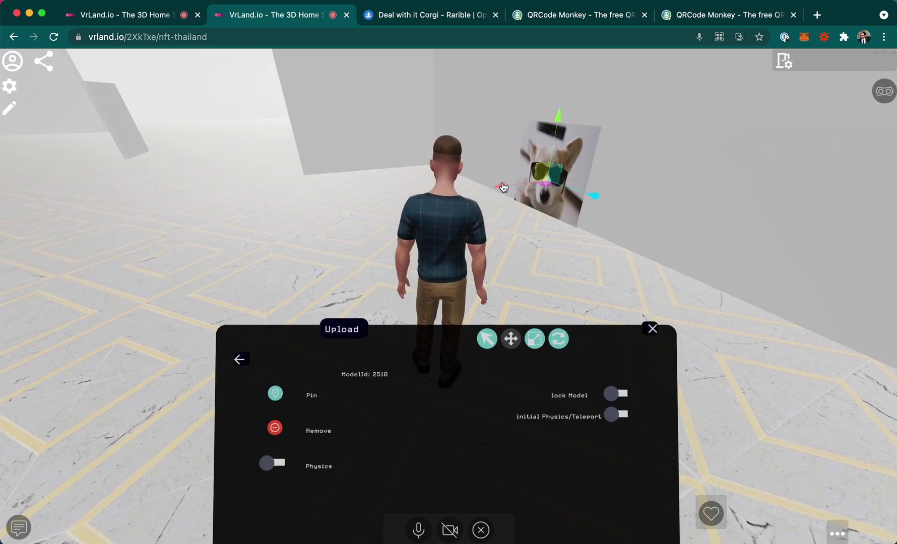
{"action": "left_click_drag", "start_coordinate": [561, 109], "coordinate": [583, 8]}
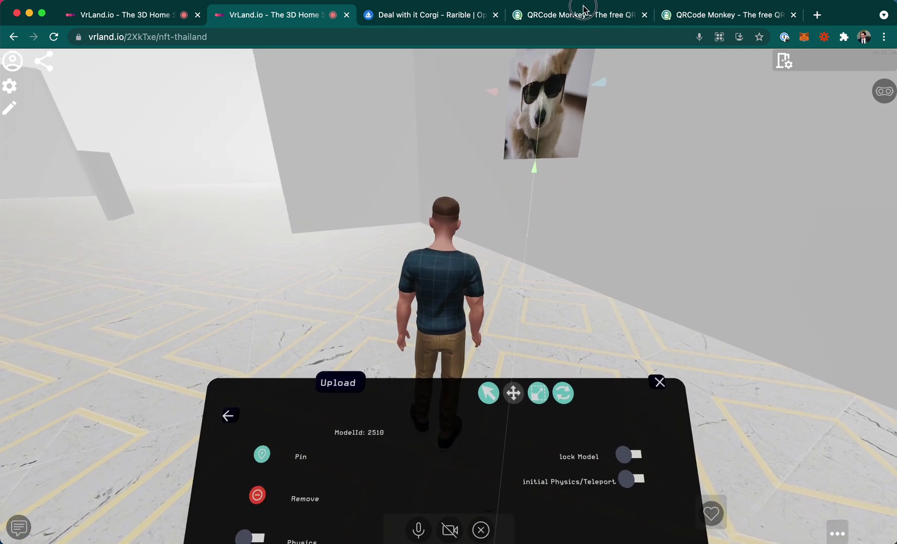
Face the corgi picture with the avatar and scale the picture up to about twice its size.
{"action": "key", "text": "w"}
{"action": "left_click_drag", "start_coordinate": [524, 191], "coordinate": [697, 228]}
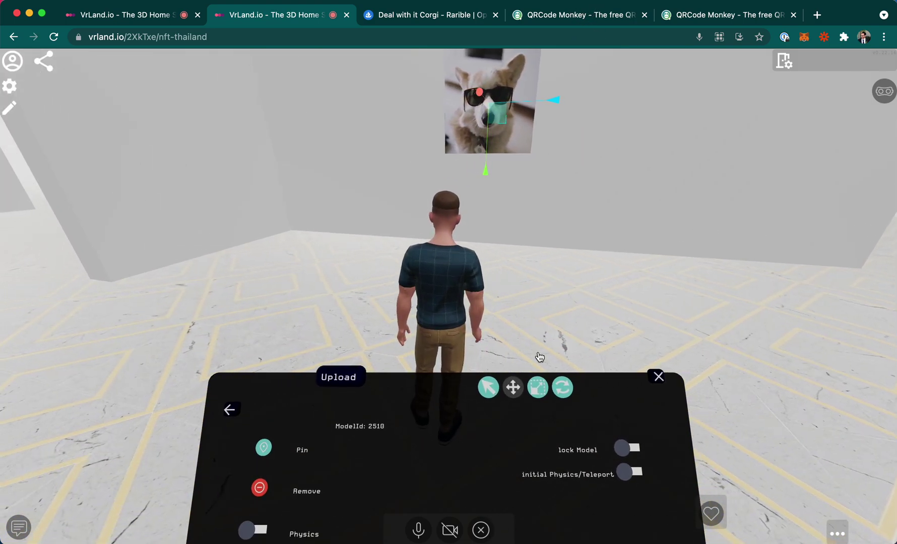
{"action": "left_click_drag", "start_coordinate": [435, 387], "coordinate": [501, 140]}
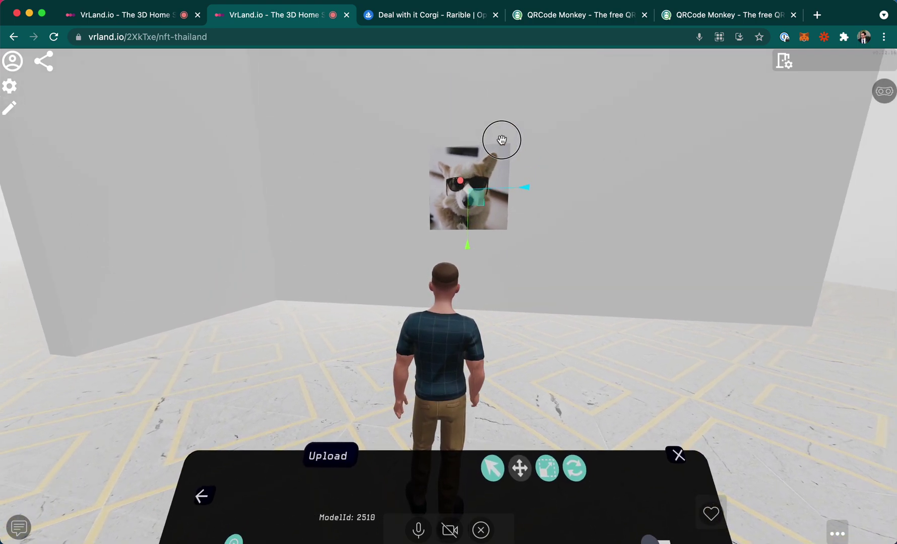
{"action": "left_click", "coordinate": [547, 470]}
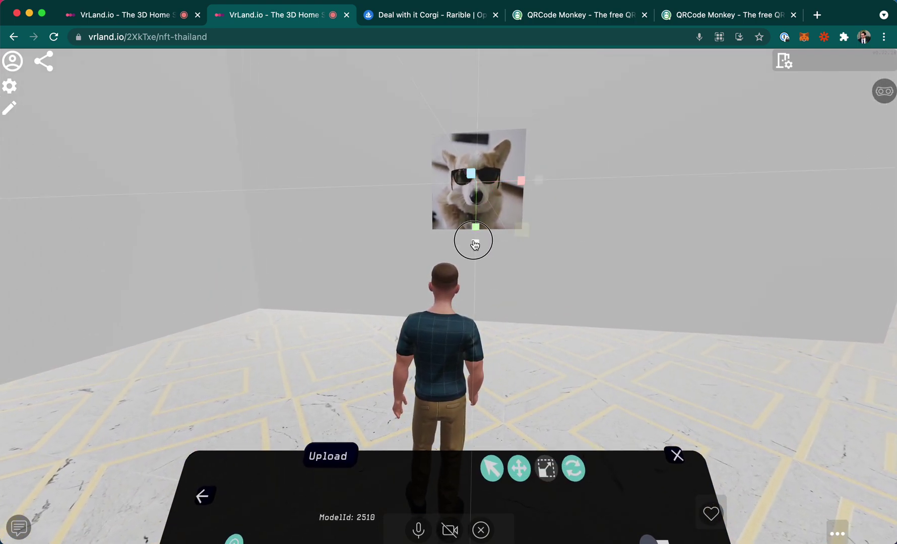
{"action": "left_click_drag", "start_coordinate": [475, 245], "coordinate": [474, 274]}
Reposition the enlarged corgi picture on the long wall with the move tool.
{"action": "left_click", "coordinate": [517, 446]}
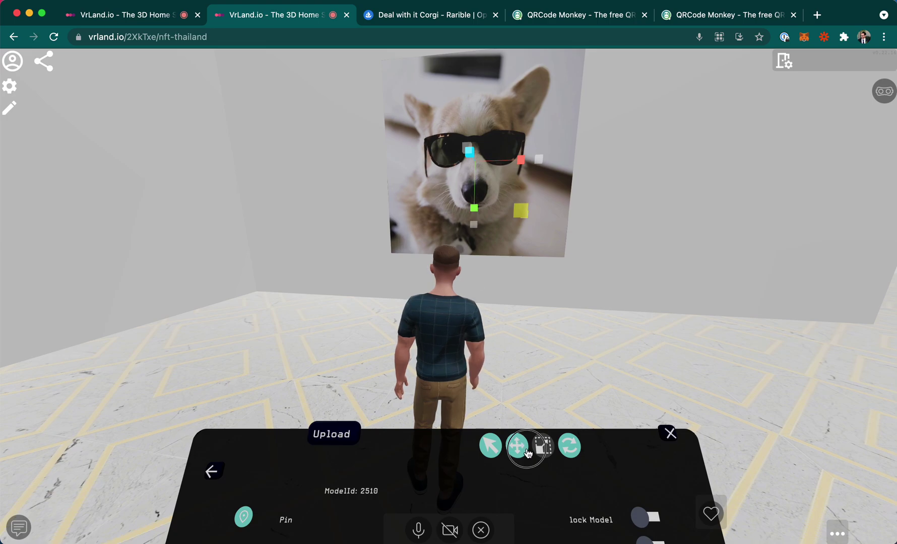
{"action": "left_click_drag", "start_coordinate": [485, 175], "coordinate": [495, 147]}
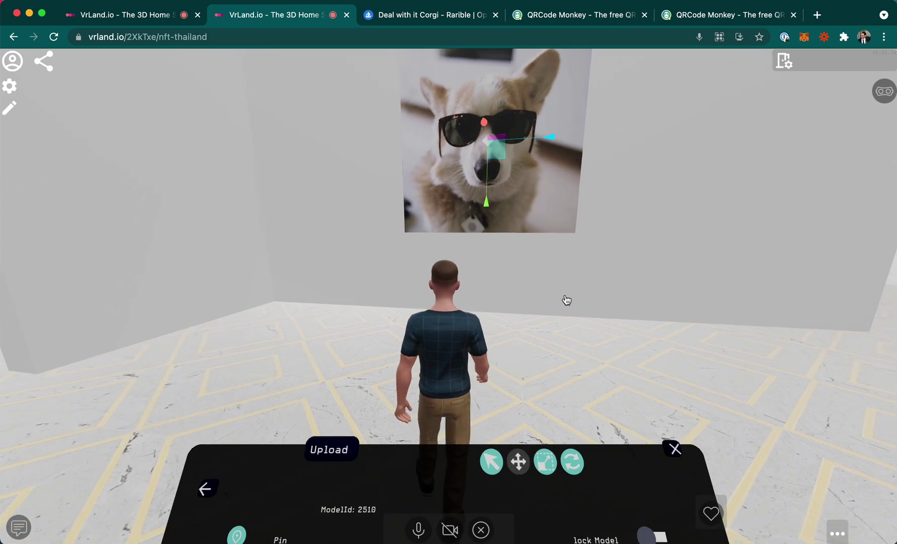
{"action": "left_click_drag", "start_coordinate": [566, 300], "coordinate": [643, 212]}
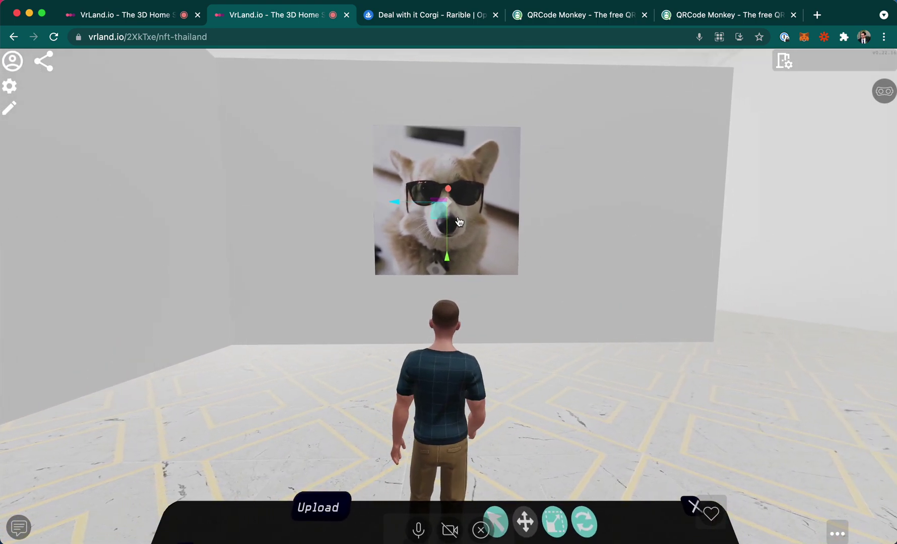
{"action": "mouse_move", "coordinate": [438, 209]}
{"action": "left_mouse_down"}
{"action": "mouse_move", "coordinate": [438, 193]}
{"action": "mouse_move", "coordinate": [439, 201]}
{"action": "left_mouse_up"}
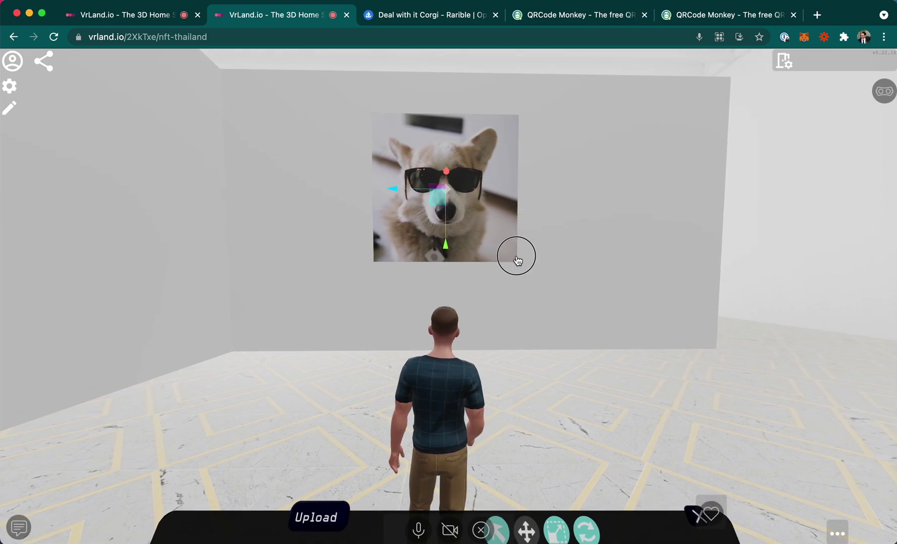
Dismiss the stray Dictionary window and pin the corgi picture in its current place on the wall.
{"action": "key", "text": "w"}
{"action": "left_click_drag", "start_coordinate": [653, 515], "coordinate": [628, 543]}
{"action": "left_click_drag", "start_coordinate": [638, 505], "coordinate": [605, 543]}
{"action": "left_click_drag", "start_coordinate": [379, 483], "coordinate": [382, 542]}
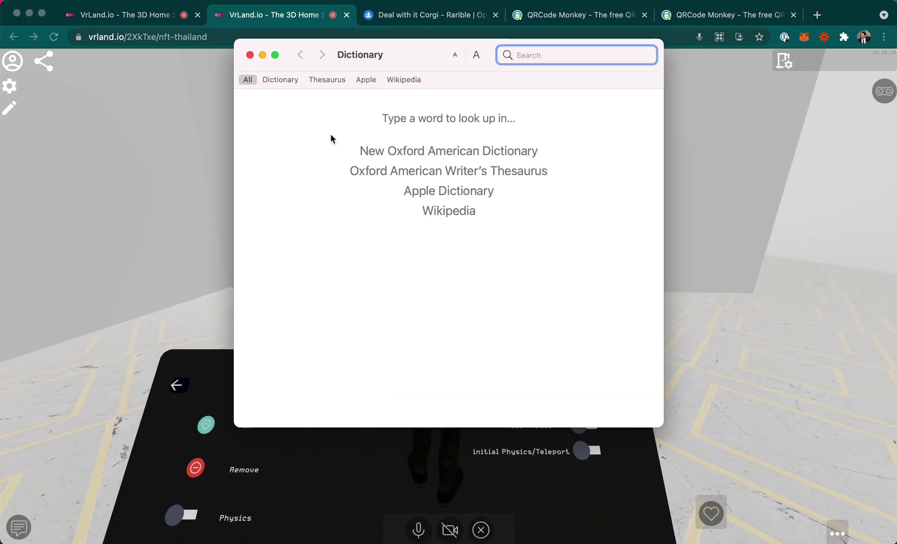
{"action": "left_click", "coordinate": [250, 54]}
{"action": "left_click", "coordinate": [368, 377]}
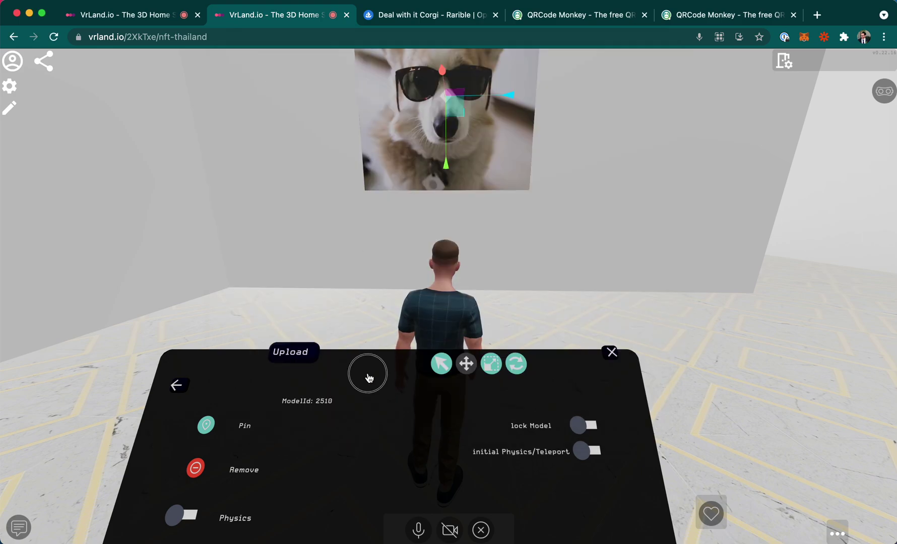
{"action": "left_click_drag", "start_coordinate": [368, 374], "coordinate": [347, 365]}
{"action": "left_click", "coordinate": [328, 318]}
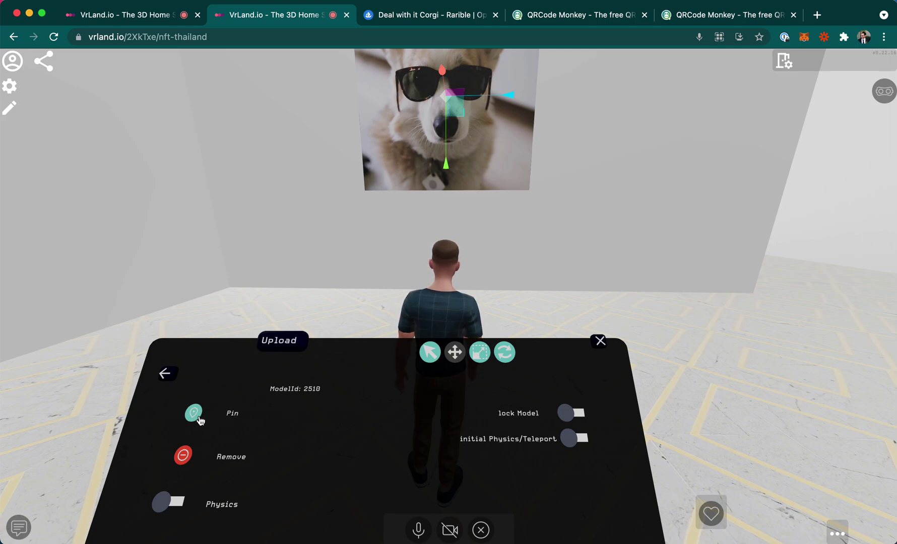
{"action": "left_click", "coordinate": [194, 413]}
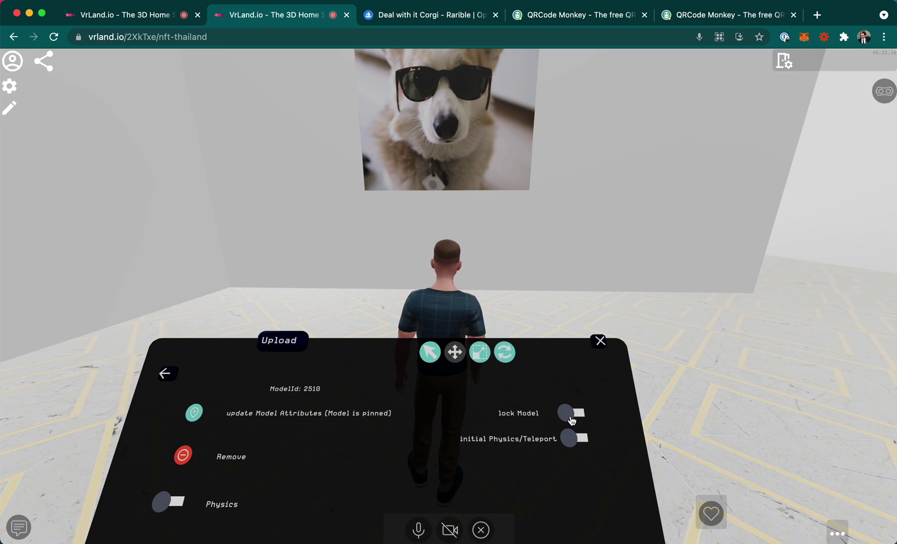
Lock the pinned corgi model, try selecting the picture from the scene, and close the Dictionary window.
{"action": "left_click", "coordinate": [570, 416]}
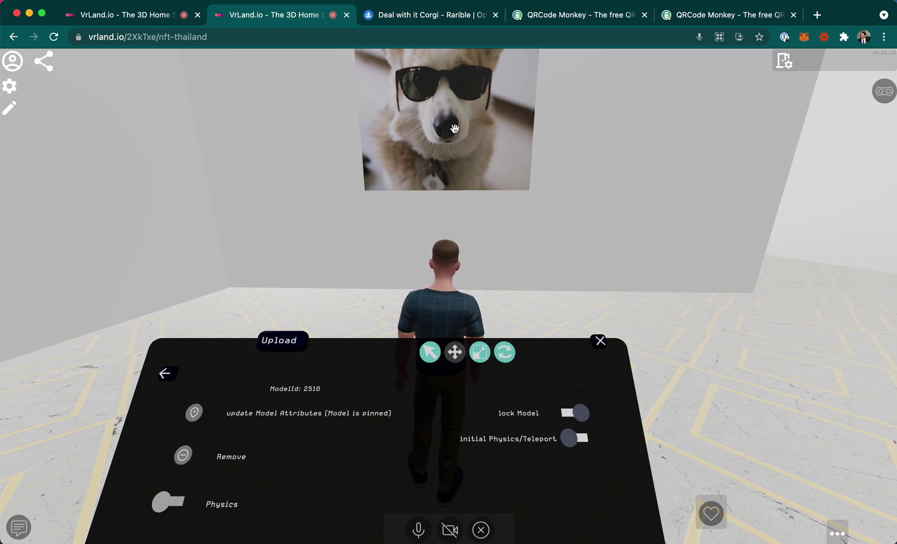
{"action": "left_click", "coordinate": [165, 373]}
{"action": "left_click", "coordinate": [392, 138]}
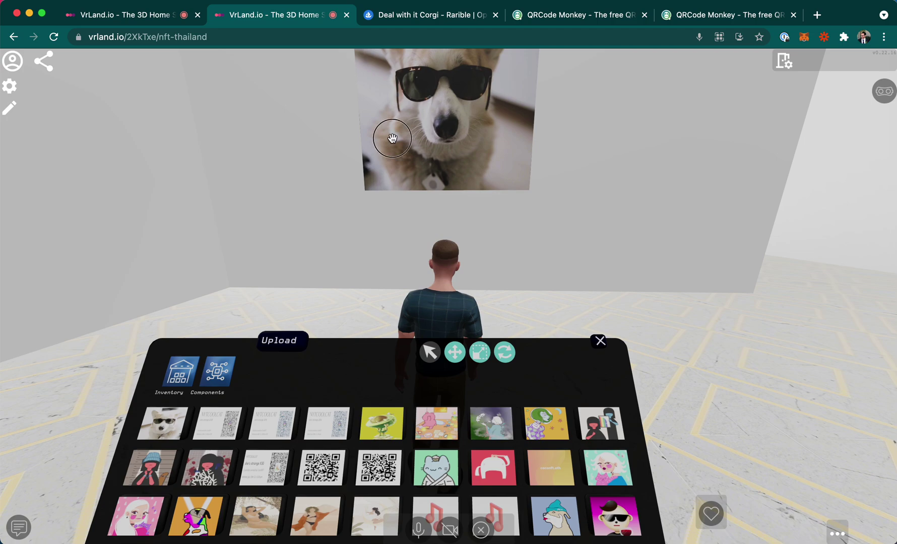
{"action": "key", "text": "super+Tab"}
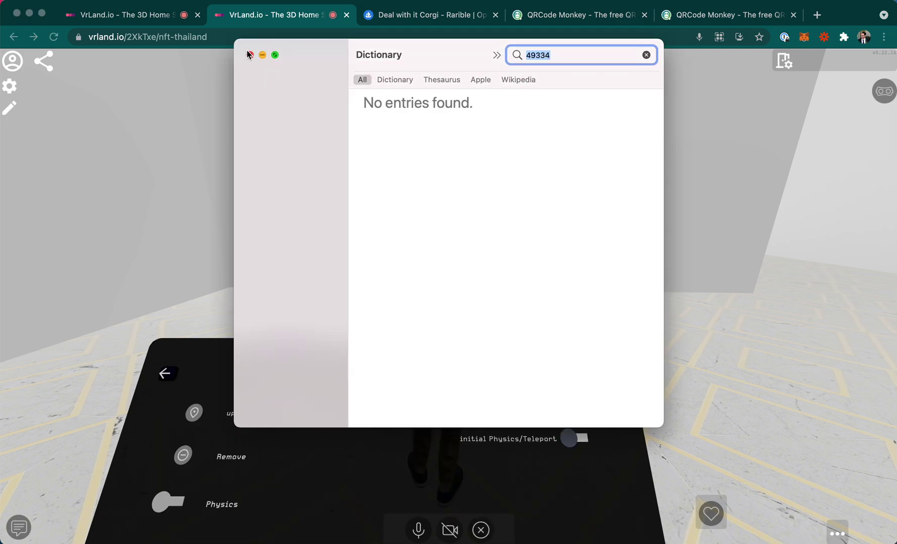
{"action": "left_click", "coordinate": [249, 54]}
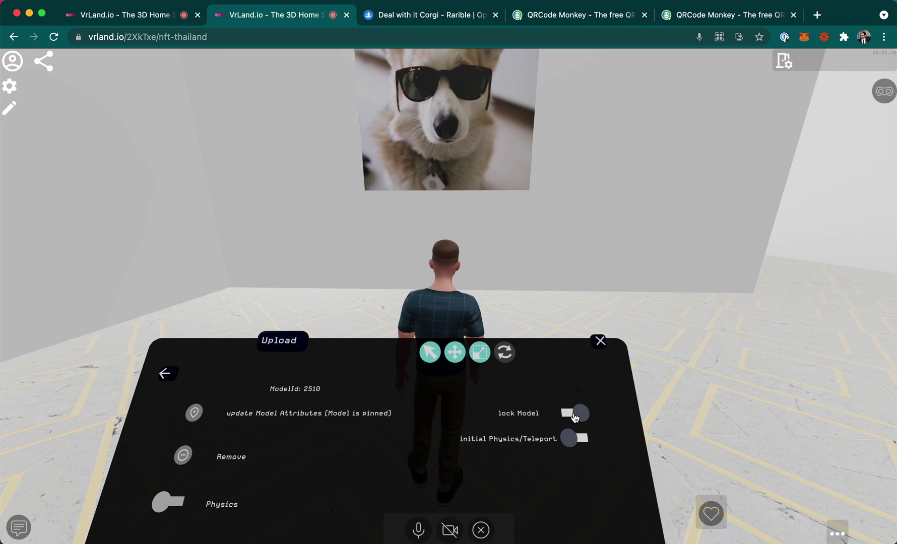
Unlock the corgi model, reselect the picture in the scene, and lock it again.
{"action": "left_click", "coordinate": [575, 414]}
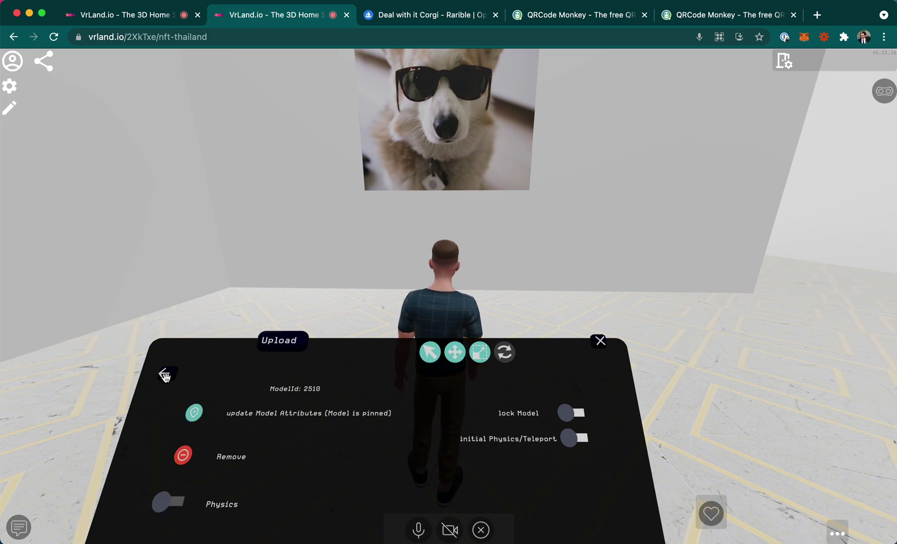
{"action": "left_click", "coordinate": [165, 374]}
{"action": "left_click", "coordinate": [437, 147]}
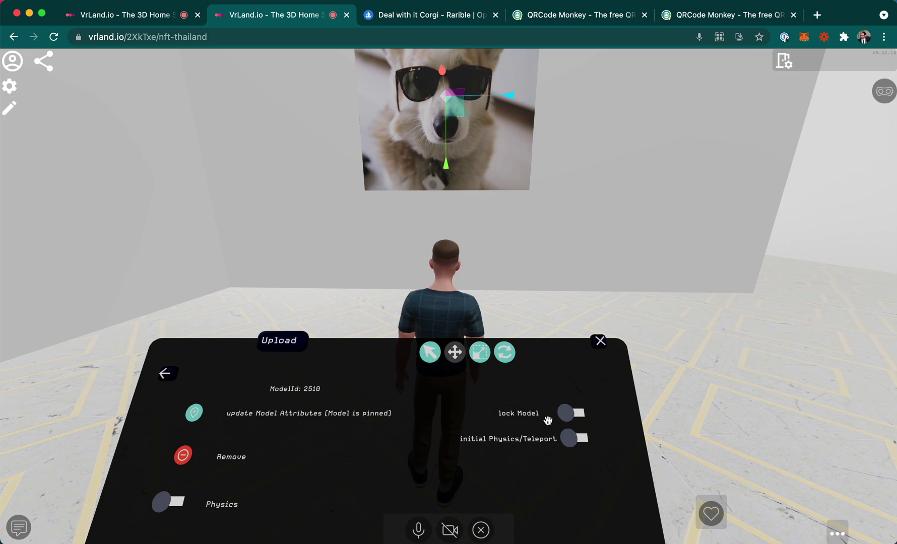
{"action": "left_click", "coordinate": [567, 414]}
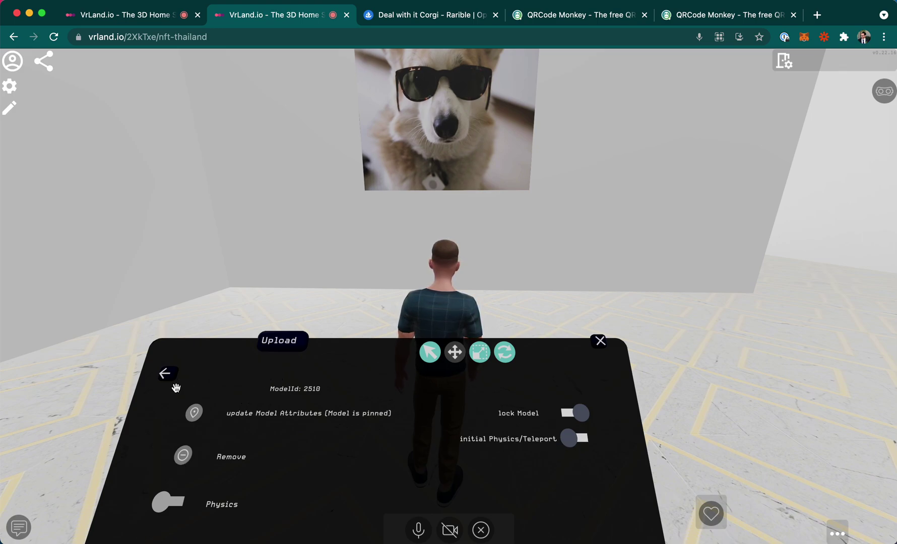
Leave the corgi model's settings and open the NFTPlate component with its Opensea Link field selected.
{"action": "left_click", "coordinate": [167, 373]}
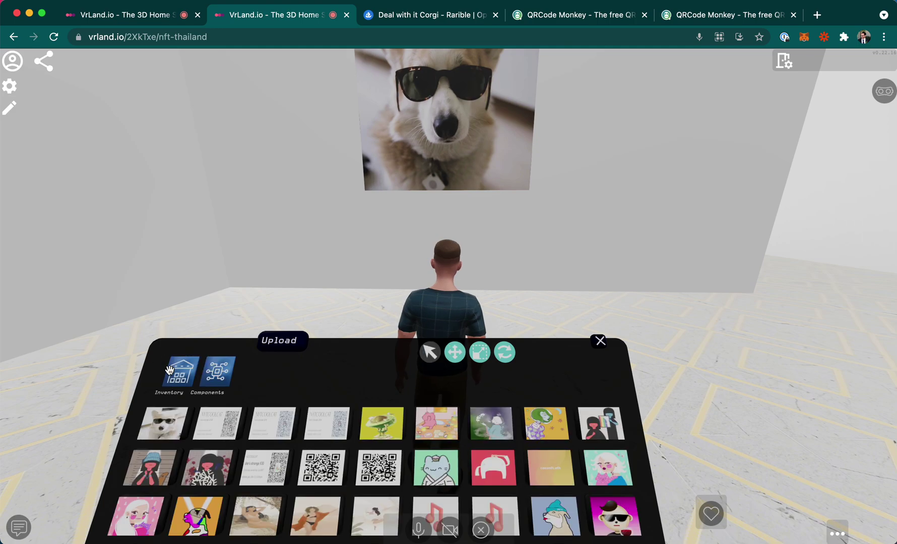
{"action": "left_click_drag", "start_coordinate": [355, 356], "coordinate": [355, 370]}
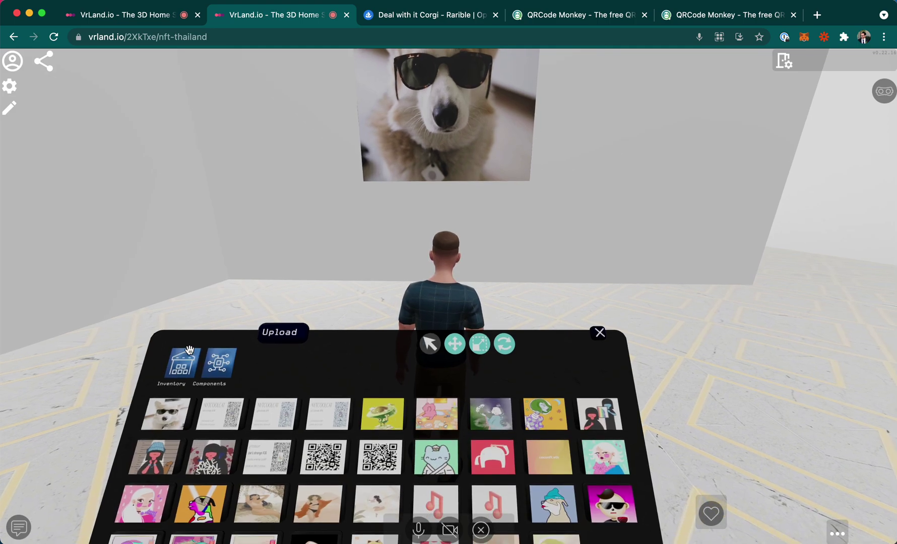
{"action": "left_click", "coordinate": [221, 366]}
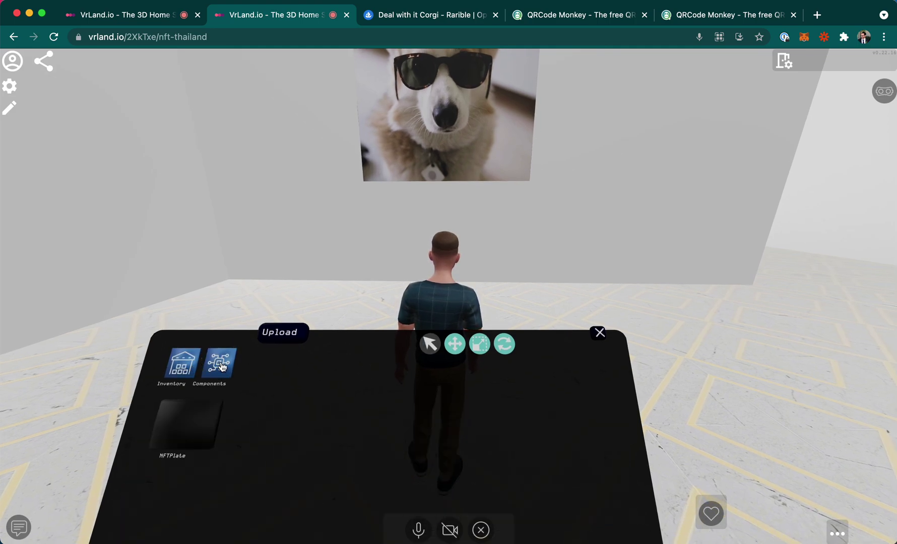
{"action": "left_click", "coordinate": [187, 425]}
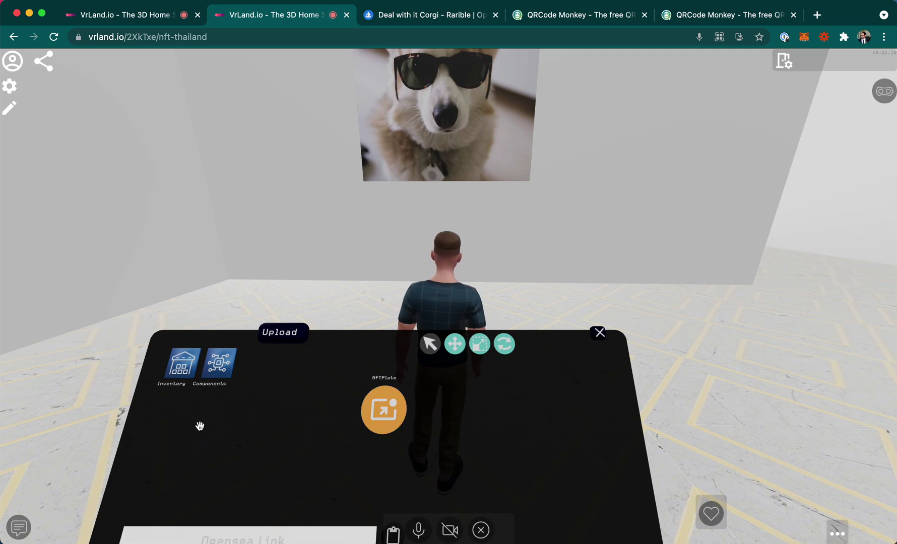
{"action": "left_click_drag", "start_coordinate": [318, 366], "coordinate": [322, 321]}
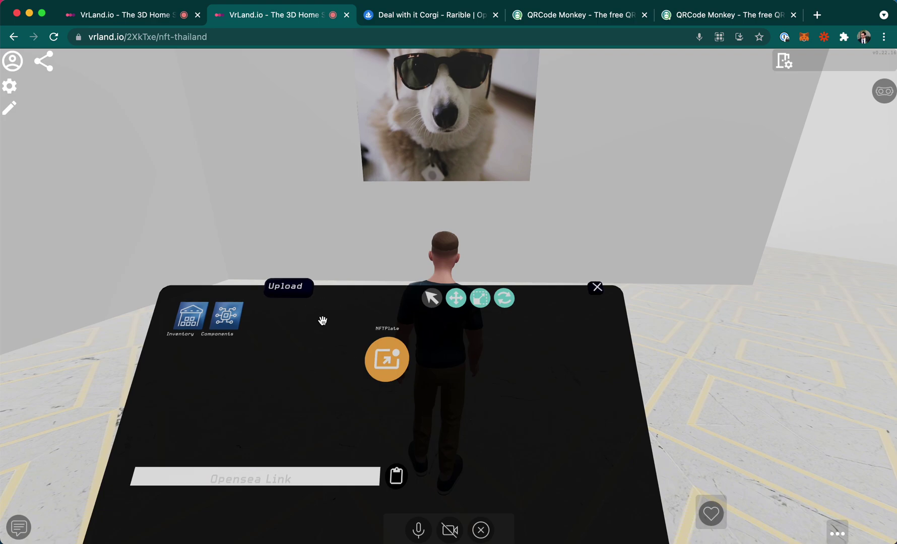
{"action": "left_click", "coordinate": [291, 472]}
Copy the page address of the Deal with it Corgi listing on OpenSea and return to the VRLand gallery.
{"action": "key", "text": "ctrl+Tab"}
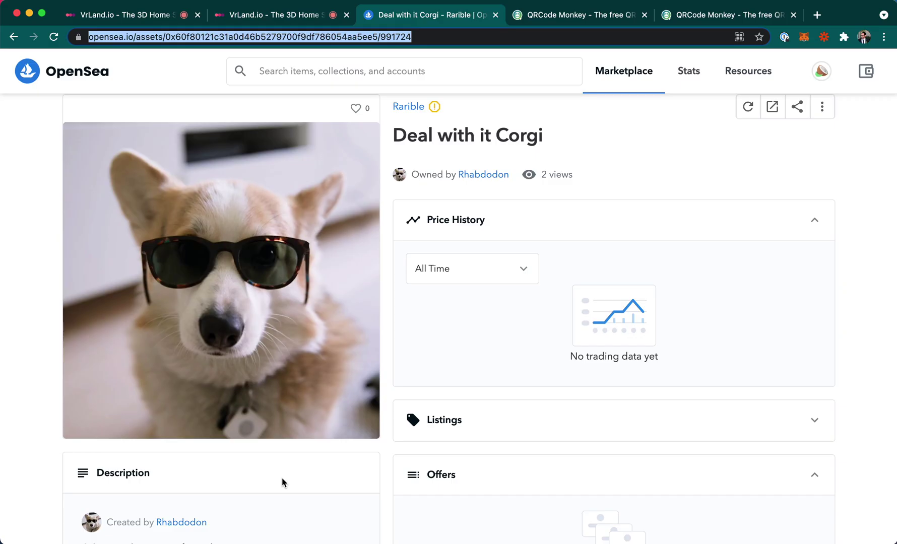
{"action": "left_click", "coordinate": [218, 35]}
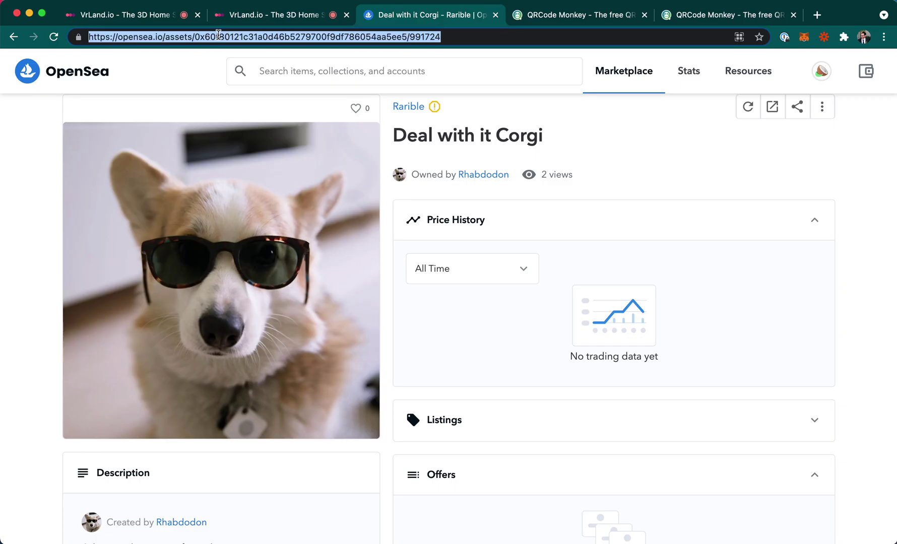
{"action": "key", "text": "ctrl+shift+Tab"}
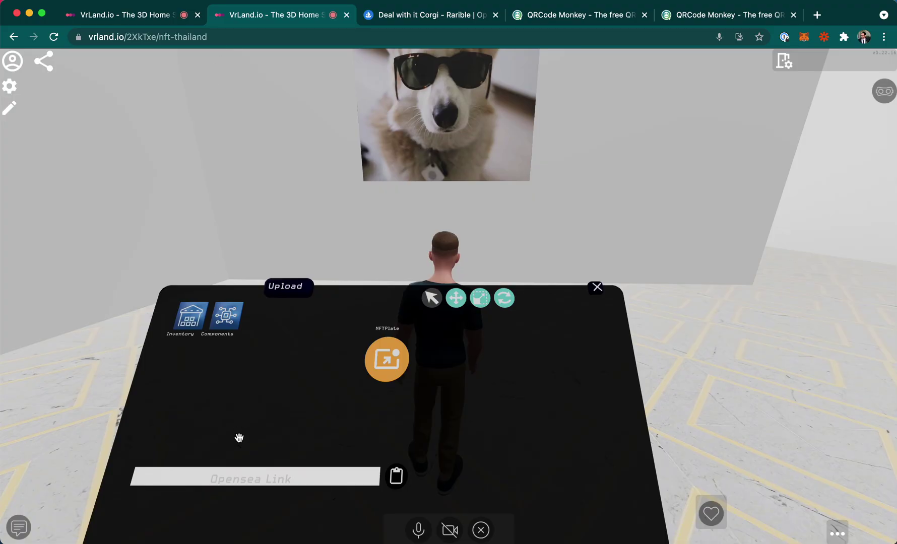
{"action": "left_click", "coordinate": [238, 438]}
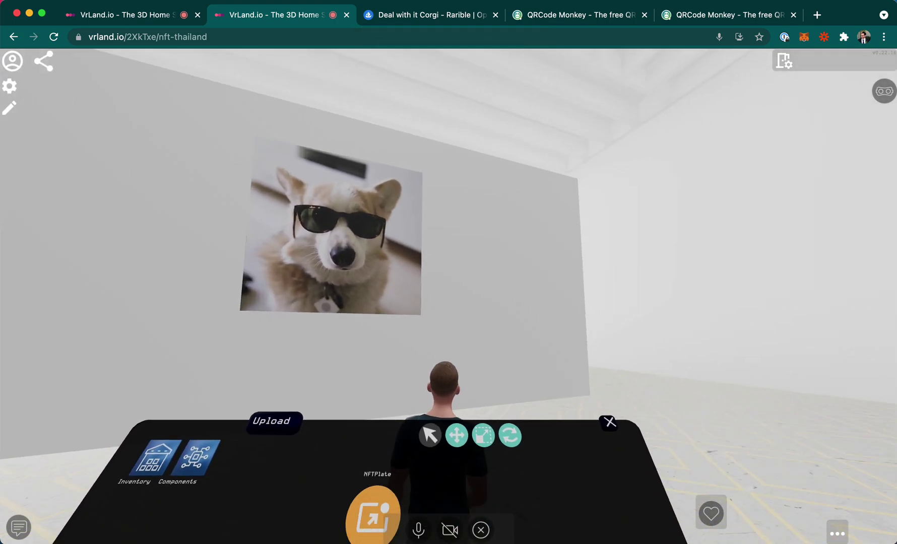
{"action": "left_click_drag", "start_coordinate": [241, 472], "coordinate": [247, 77]}
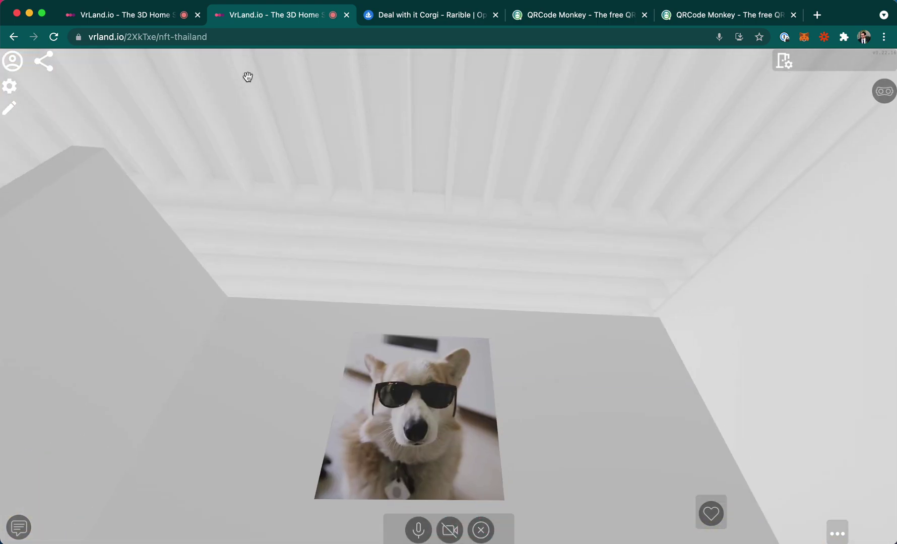
Reload the nft-thailand gallery page and walk the avatar back in front of the corgi picture.
{"action": "left_click", "coordinate": [231, 36]}
{"action": "key", "text": "Return"}
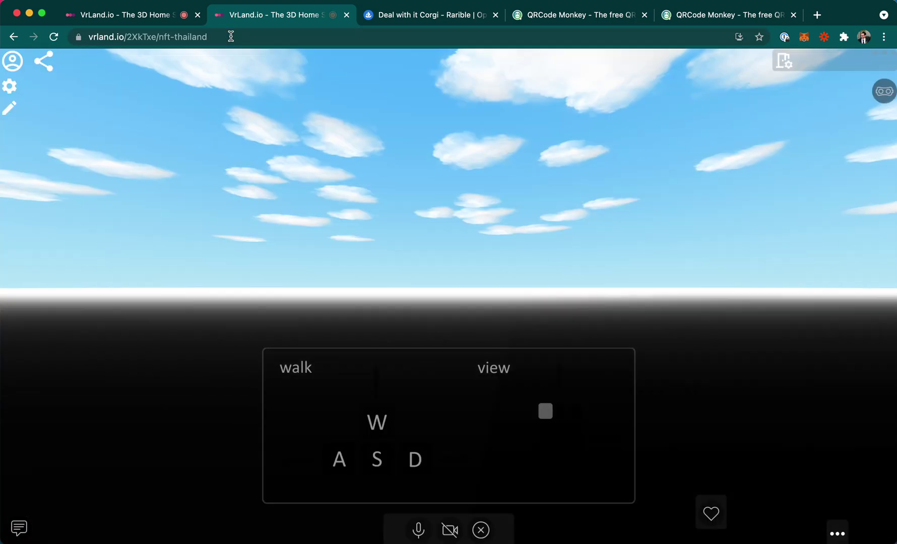
{"action": "key", "text": "w"}
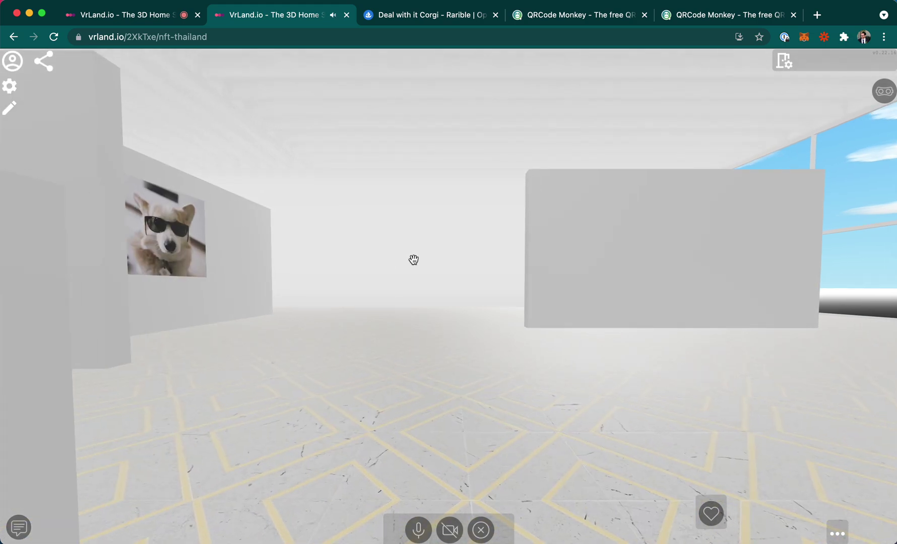
{"action": "left_click_drag", "start_coordinate": [412, 261], "coordinate": [247, 284]}
{"action": "left_click_drag", "start_coordinate": [481, 282], "coordinate": [319, 302]}
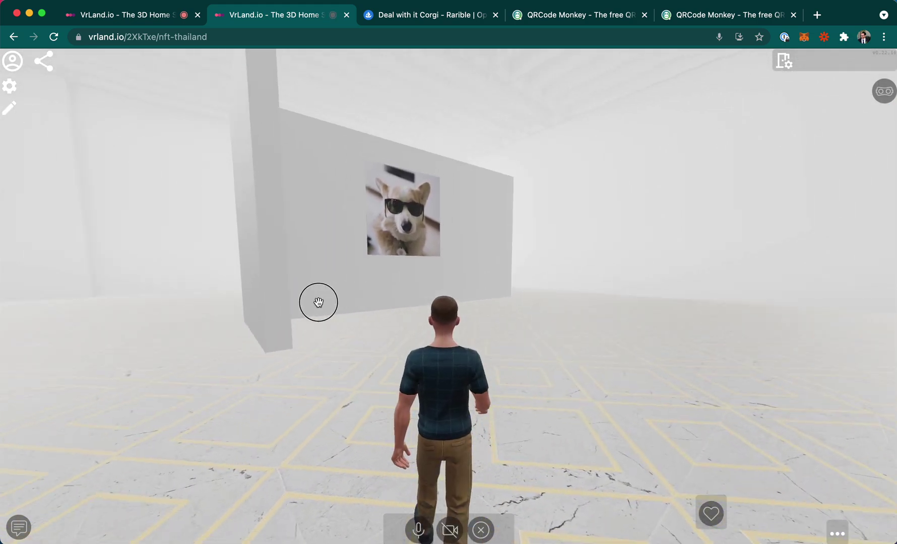
{"action": "key", "text": "w"}
{"action": "left_click_drag", "start_coordinate": [576, 290], "coordinate": [438, 300]}
{"action": "left_click_drag", "start_coordinate": [539, 292], "coordinate": [425, 146]}
{"action": "key", "text": "w"}
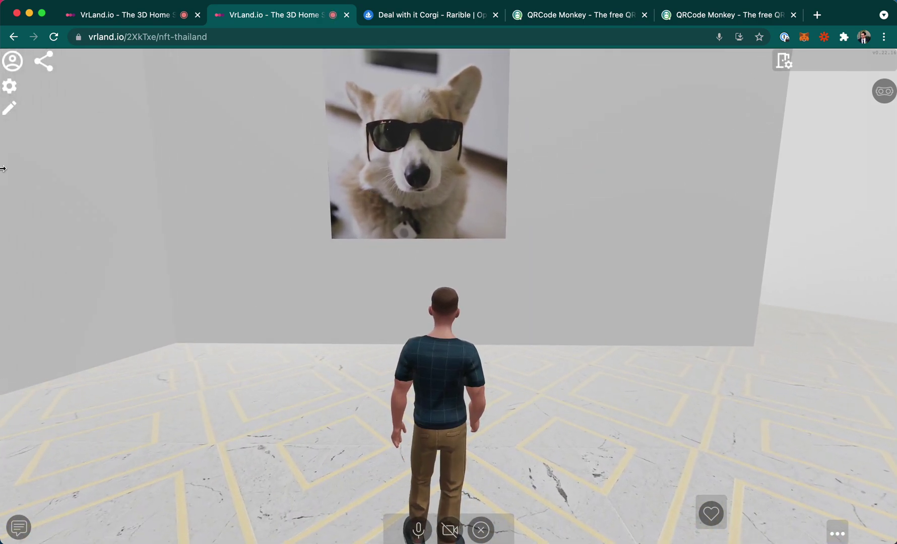
Reopen the gallery's upload editor and open the NFTPlate component with its Opensea Link field.
{"action": "left_click", "coordinate": [9, 107]}
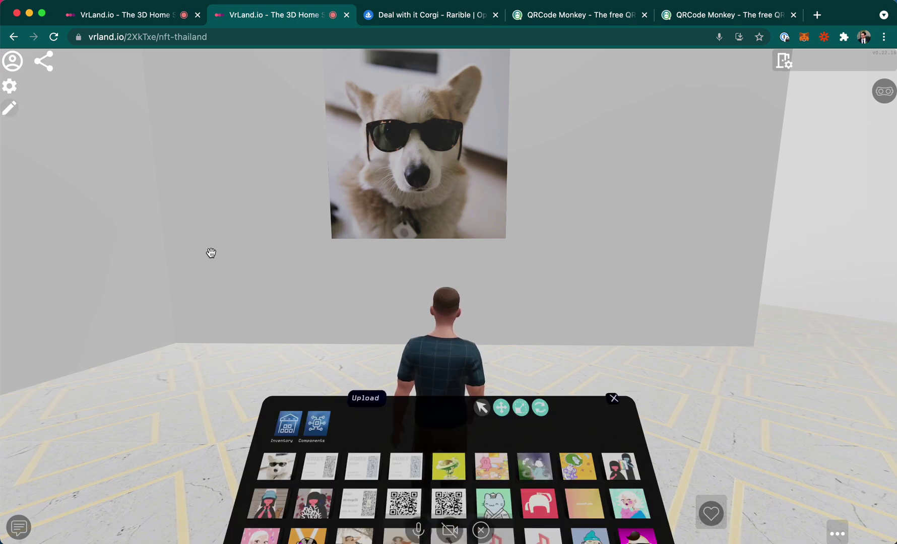
{"action": "left_click_drag", "start_coordinate": [444, 418], "coordinate": [426, 408]}
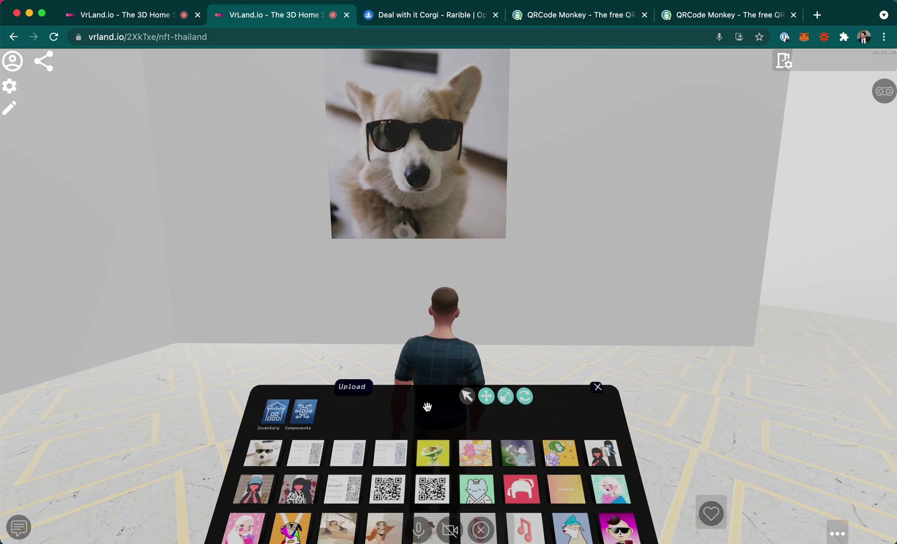
{"action": "left_click", "coordinate": [303, 412]}
{"action": "left_click", "coordinate": [303, 414]}
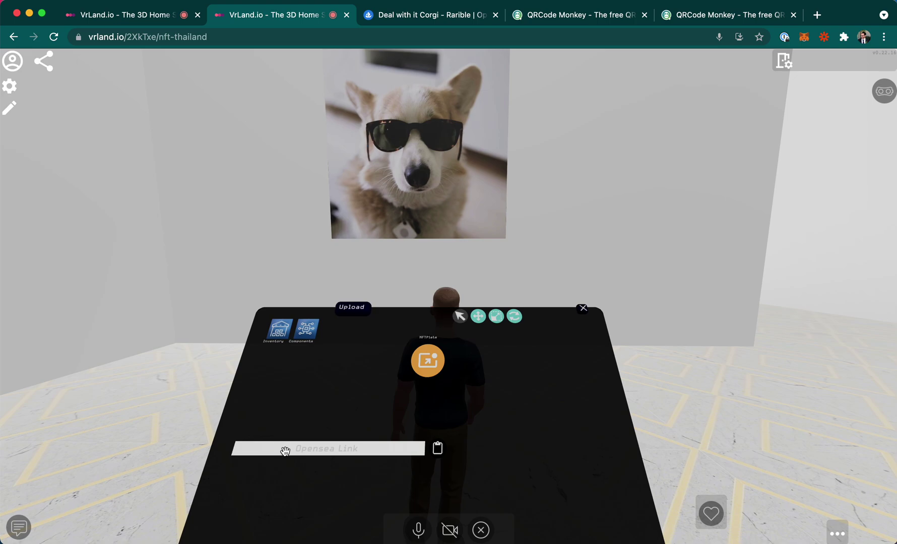
Paste the copied OpenSea link into the NFTPlate component, place the plate in the gallery and close the editor.
{"action": "left_click", "coordinate": [437, 448]}
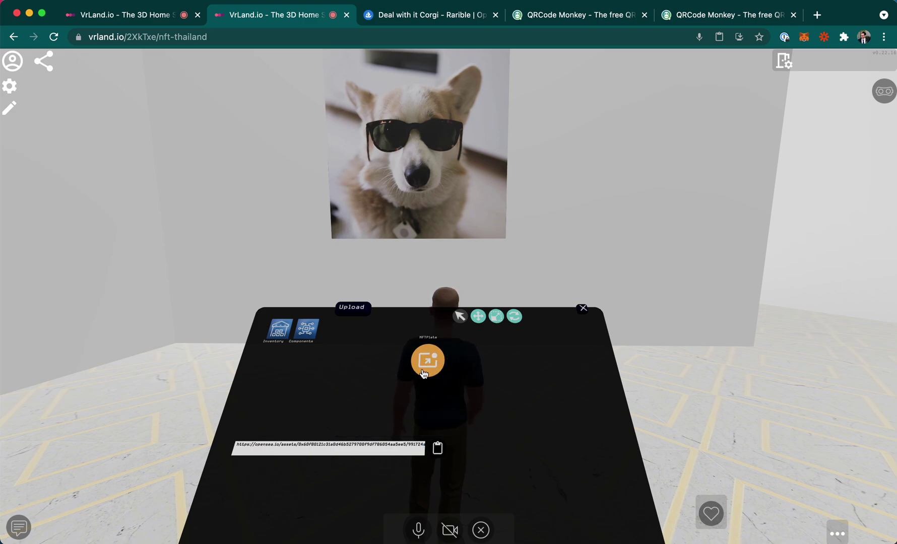
{"action": "left_click", "coordinate": [433, 340]}
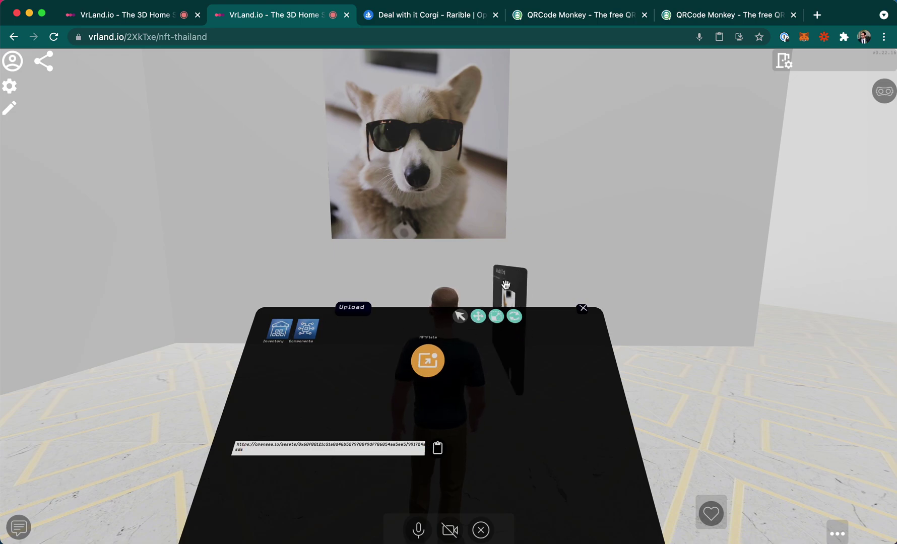
{"action": "left_click", "coordinate": [585, 309]}
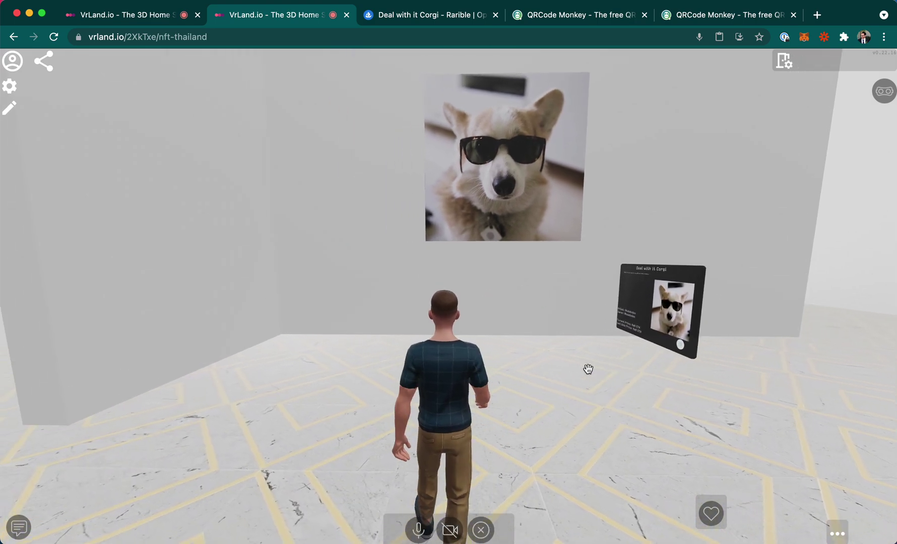
Walk the avatar up to the Deal with it Corgi plate, open its OpenSea listing and close the listing again.
{"action": "key", "text": "w"}
{"action": "left_click_drag", "start_coordinate": [588, 369], "coordinate": [835, 392]}
{"action": "left_click_drag", "start_coordinate": [548, 402], "coordinate": [723, 414]}
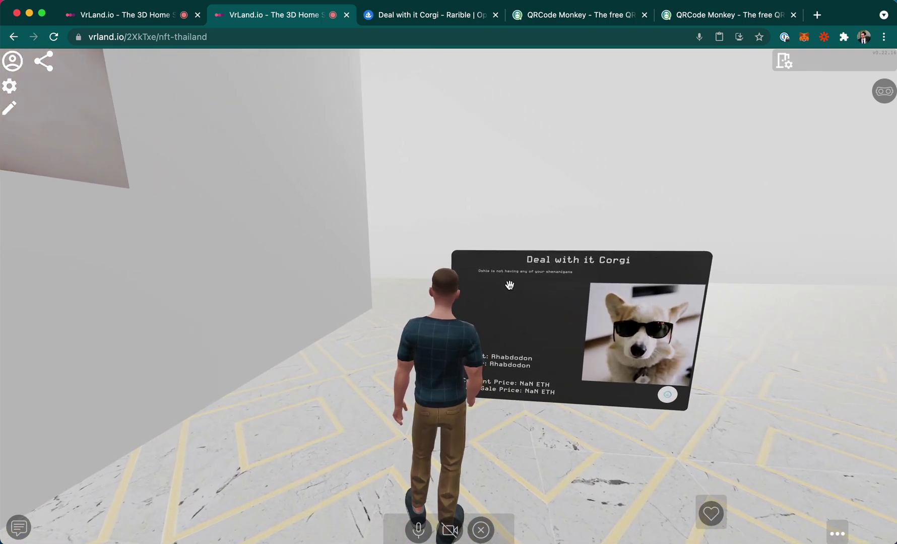
{"action": "key", "text": "a"}
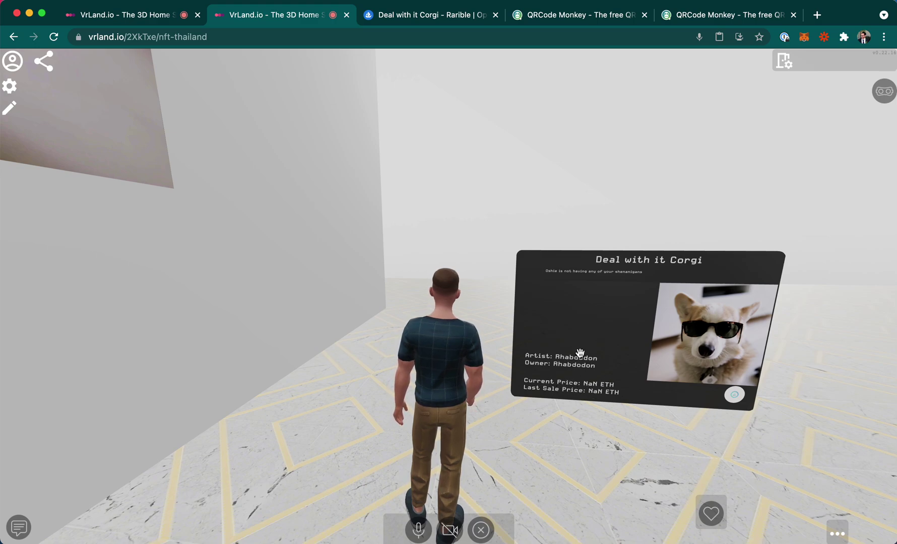
{"action": "left_click_drag", "start_coordinate": [580, 353], "coordinate": [606, 398]}
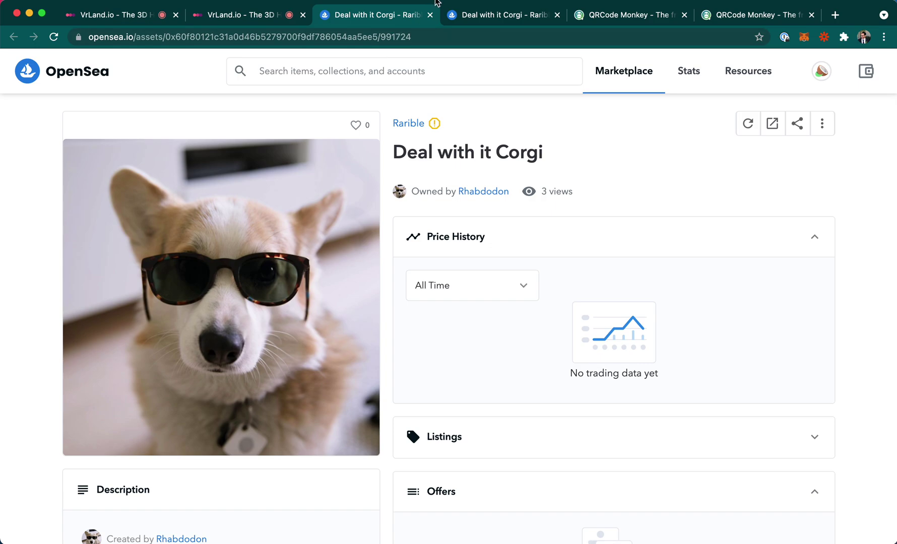
{"action": "left_click", "coordinate": [430, 15]}
Walk the avatar around the gallery and back in front of the corgi picture on the wall.
{"action": "left_click_drag", "start_coordinate": [743, 346], "coordinate": [460, 340]}
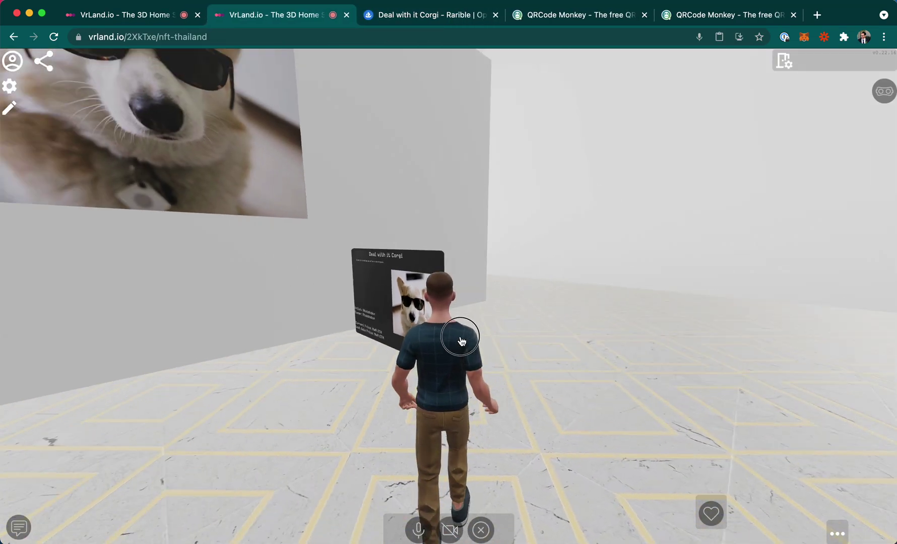
{"action": "left_click", "coordinate": [655, 308]}
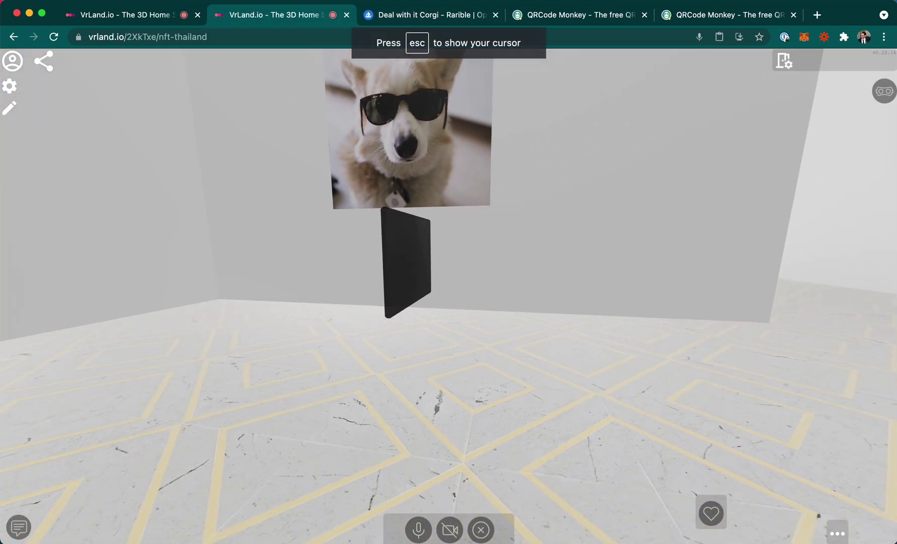
{"action": "scroll", "coordinate": [448, 296], "scroll_direction": "down", "scroll_amount": 3}
{"action": "key", "text": "w"}
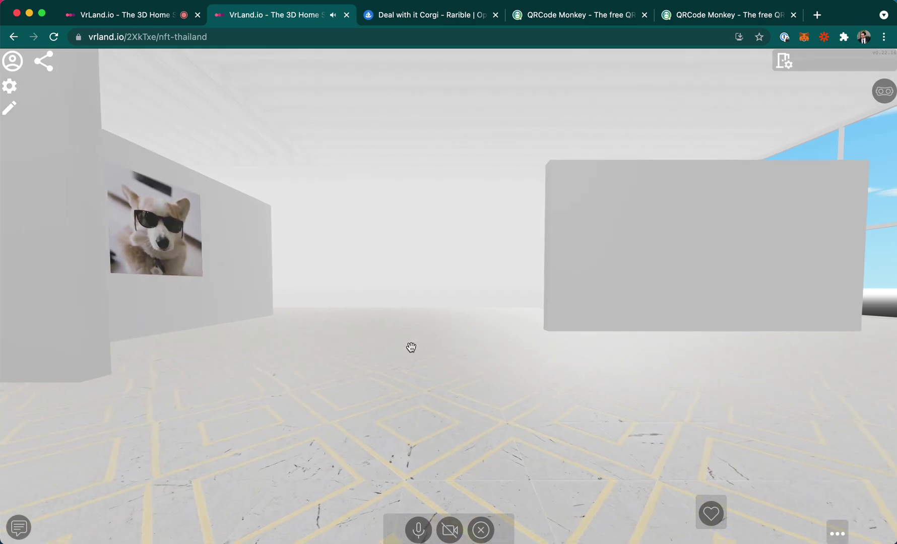
{"action": "left_click_drag", "start_coordinate": [411, 347], "coordinate": [228, 353]}
{"action": "left_click_drag", "start_coordinate": [478, 339], "coordinate": [326, 354]}
{"action": "key", "text": "w"}
{"action": "left_click_drag", "start_coordinate": [566, 332], "coordinate": [420, 350]}
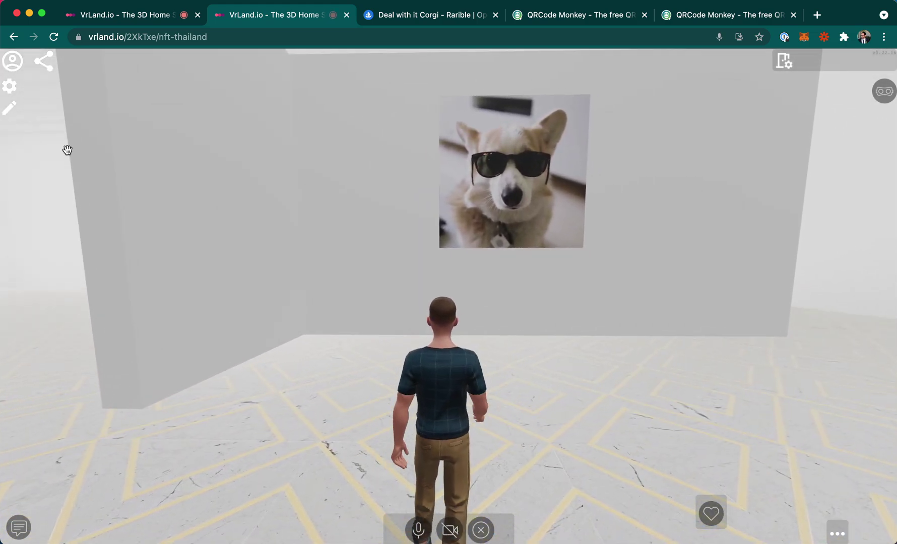
Place a new NFTPlate component with the copied OpenSea link near the corgi picture and close the editor.
{"action": "left_click", "coordinate": [12, 110]}
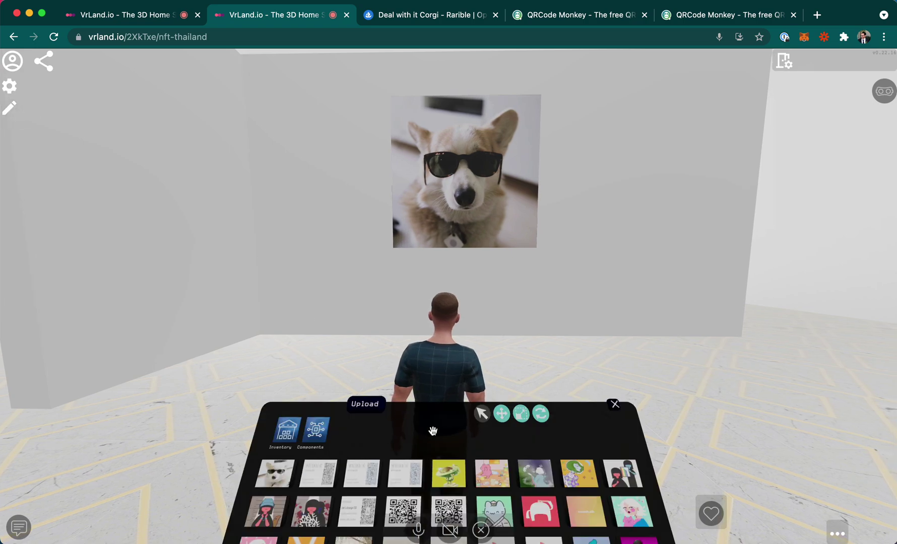
{"action": "left_click", "coordinate": [314, 383]}
{"action": "left_click", "coordinate": [295, 419]}
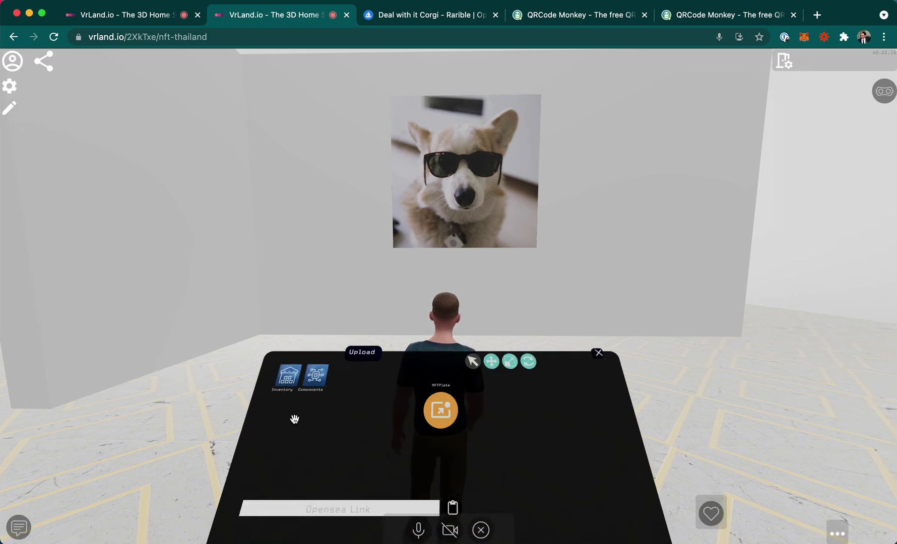
{"action": "left_click", "coordinate": [446, 410]}
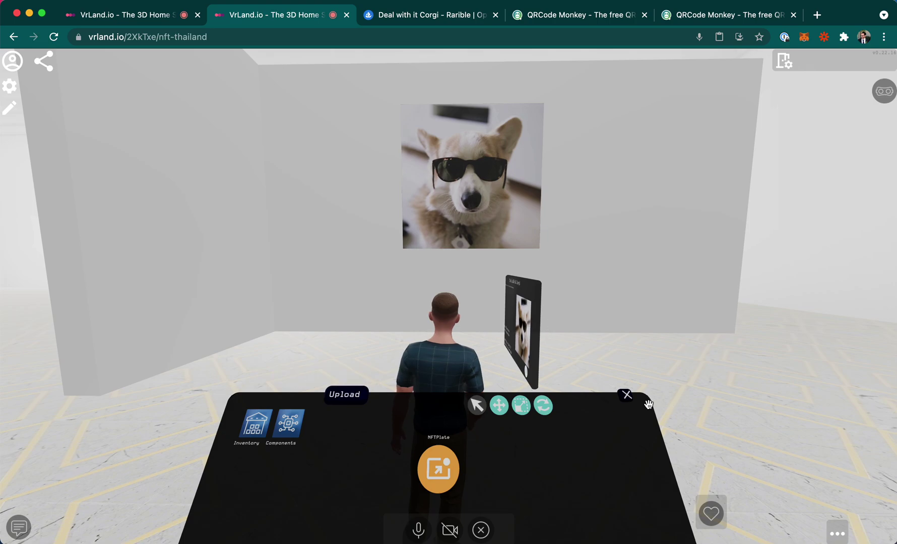
{"action": "left_click", "coordinate": [626, 396]}
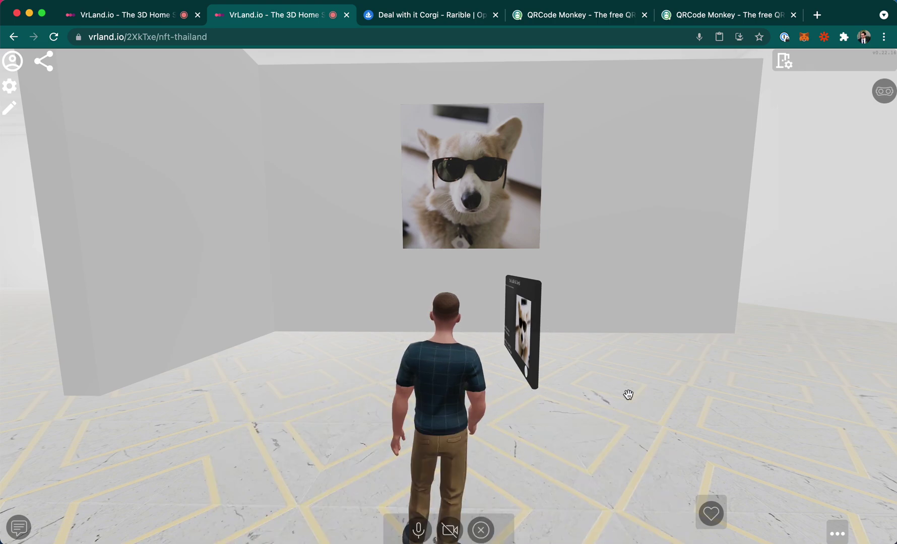
Select the new NFT plate in the upload editor and rotate it parallel to the wall with the corgi picture.
{"action": "left_click", "coordinate": [11, 109]}
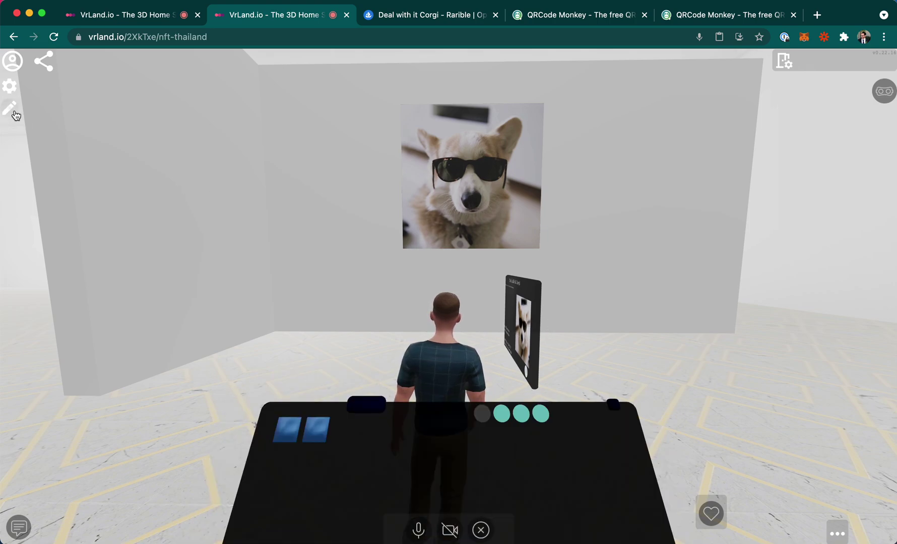
{"action": "left_click", "coordinate": [519, 307]}
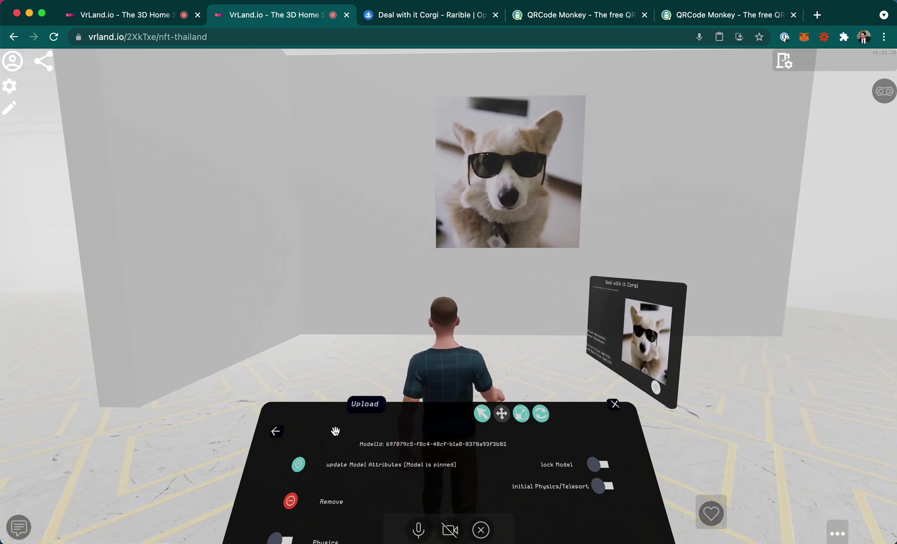
{"action": "left_click", "coordinate": [275, 429]}
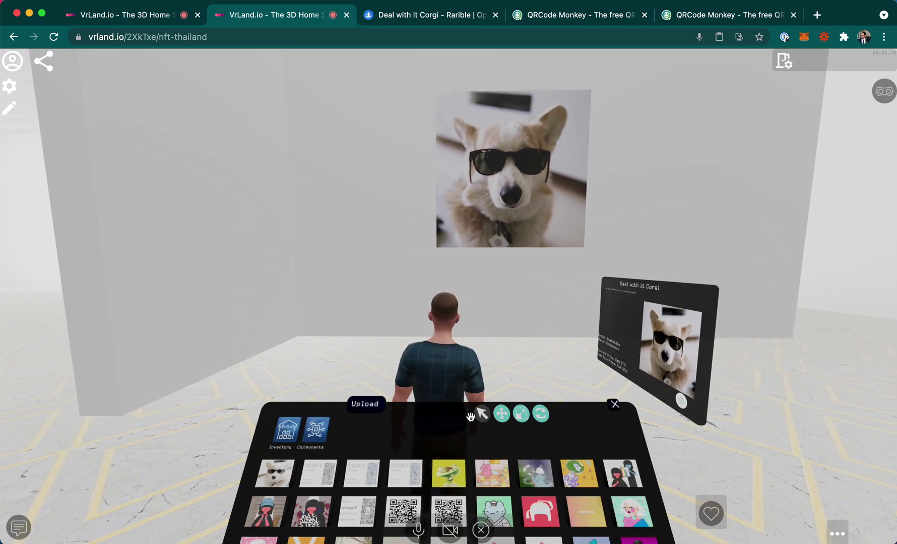
{"action": "key", "text": "s"}
{"action": "key", "text": "d"}
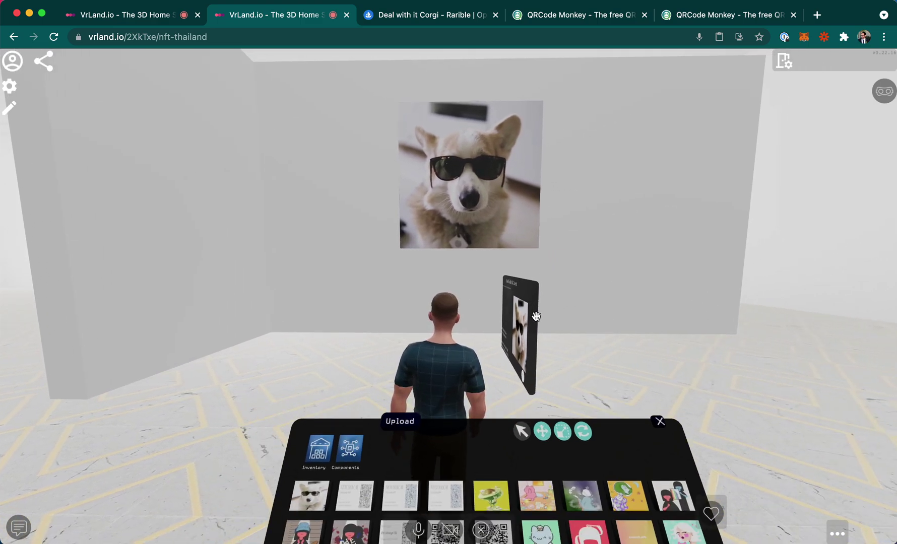
{"action": "left_click", "coordinate": [524, 319]}
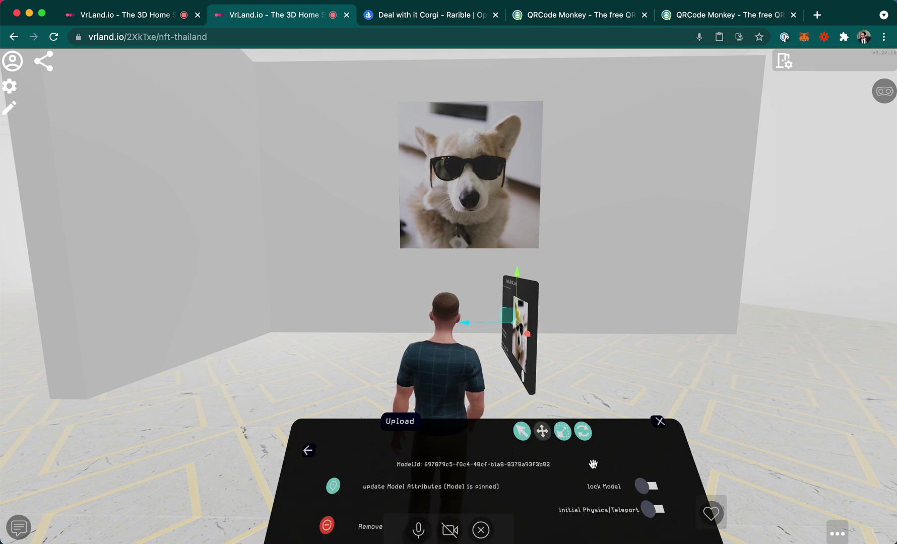
{"action": "left_click", "coordinate": [585, 432]}
{"action": "key", "text": "s"}
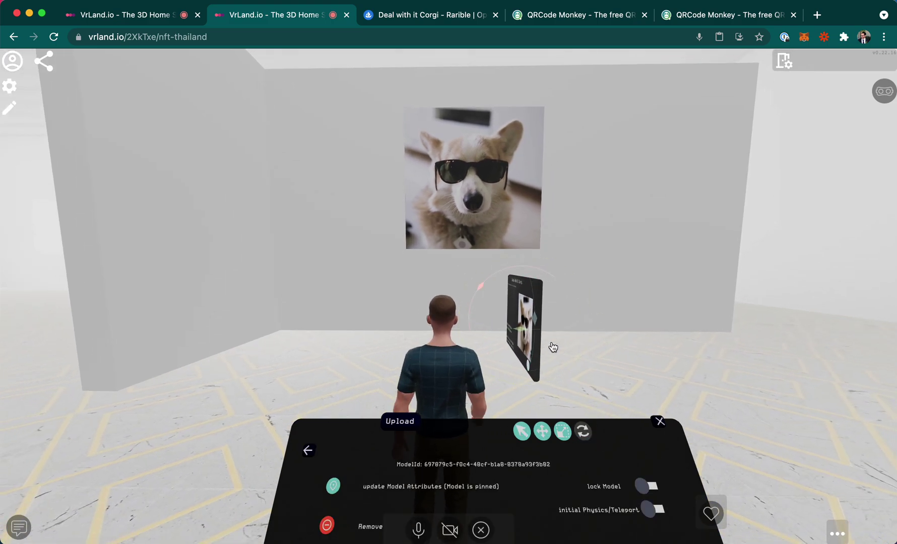
{"action": "left_click_drag", "start_coordinate": [524, 329], "coordinate": [663, 415]}
Move the NFT plate back against the wall and centre it directly beneath the corgi picture.
{"action": "left_click", "coordinate": [534, 432]}
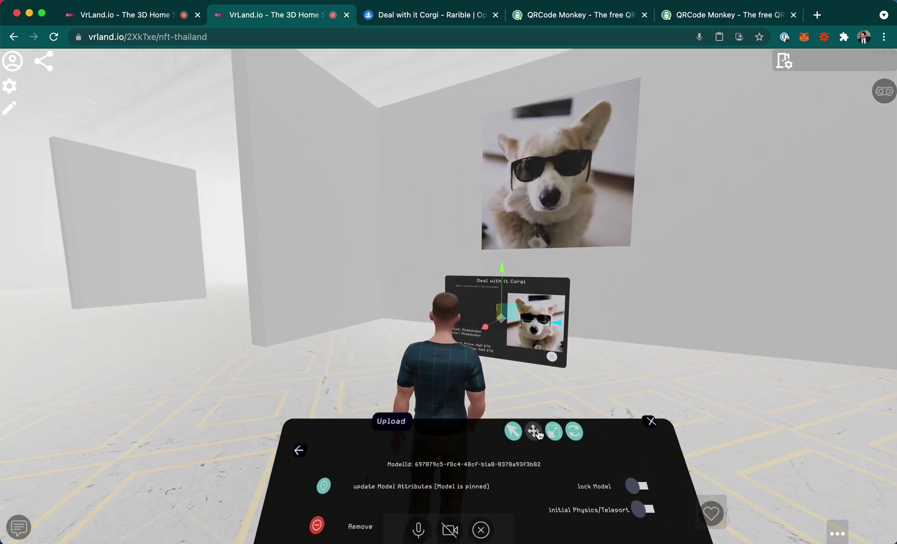
{"action": "left_click_drag", "start_coordinate": [488, 334], "coordinate": [522, 298]}
{"action": "key", "text": "w"}
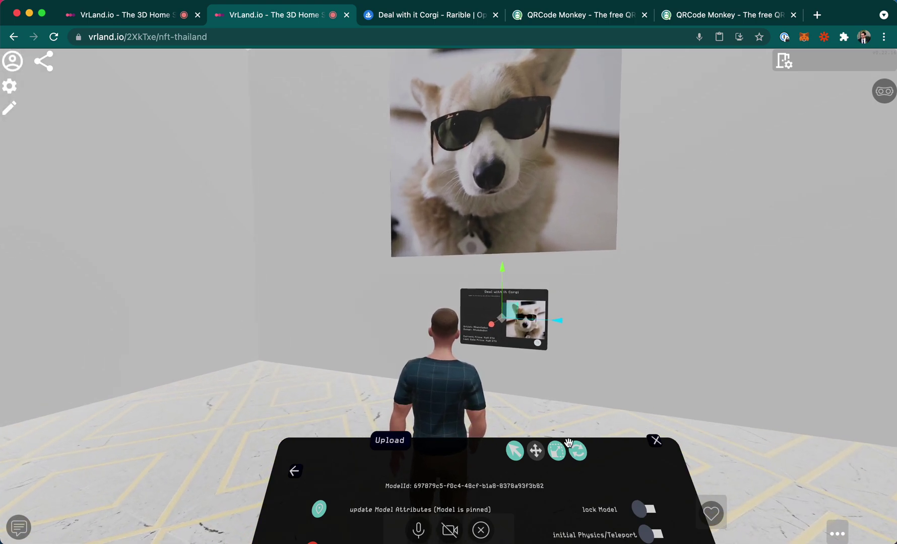
{"action": "left_click_drag", "start_coordinate": [487, 329], "coordinate": [483, 336]}
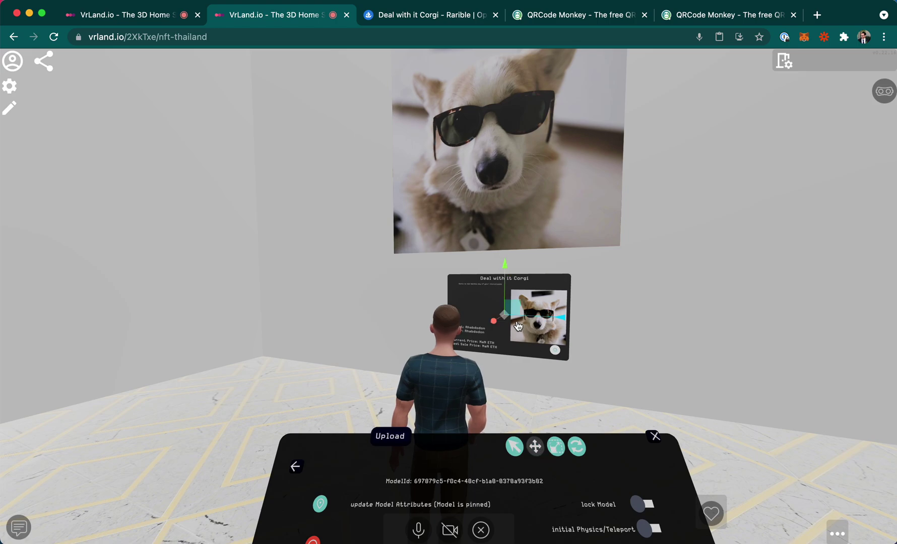
{"action": "key", "text": "s"}
{"action": "left_click_drag", "start_coordinate": [754, 385], "coordinate": [732, 353]}
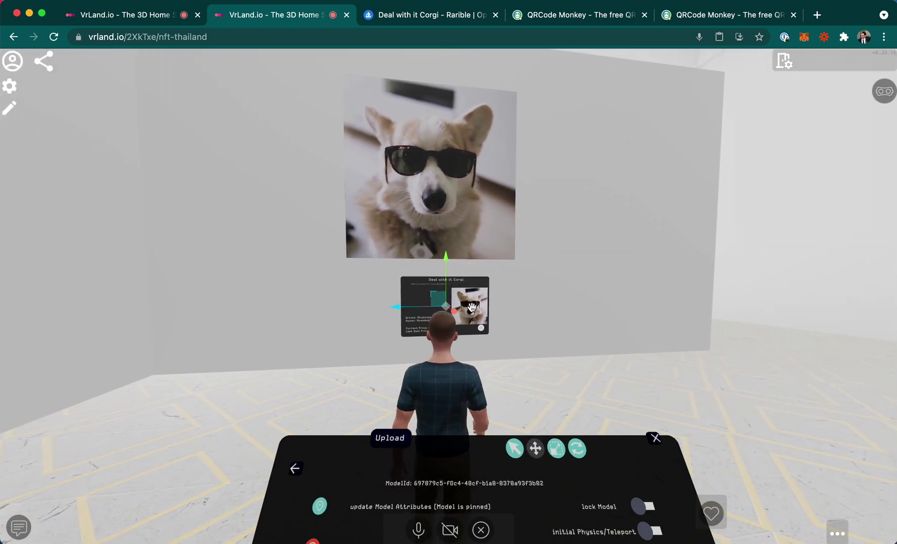
{"action": "left_click_drag", "start_coordinate": [440, 298], "coordinate": [437, 297]}
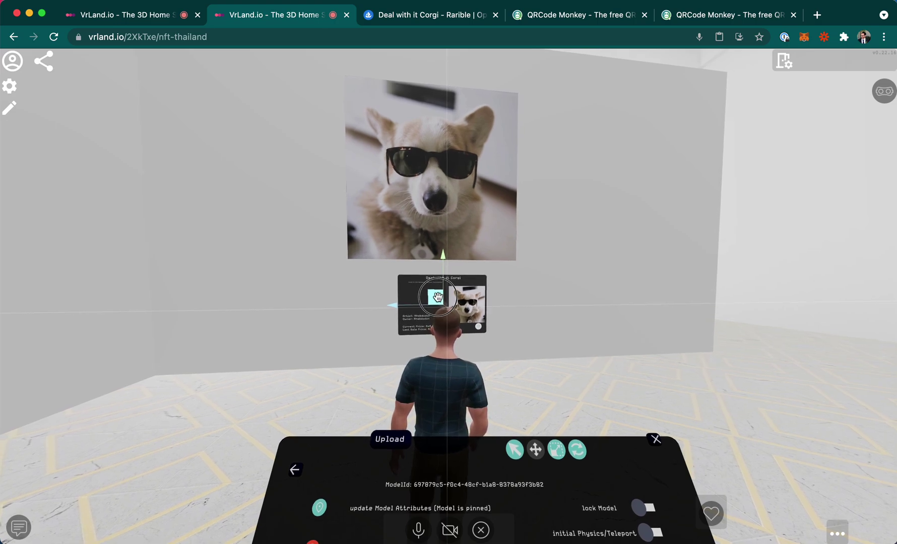
{"action": "key", "text": "d"}
{"action": "left_click_drag", "start_coordinate": [556, 325], "coordinate": [454, 322]}
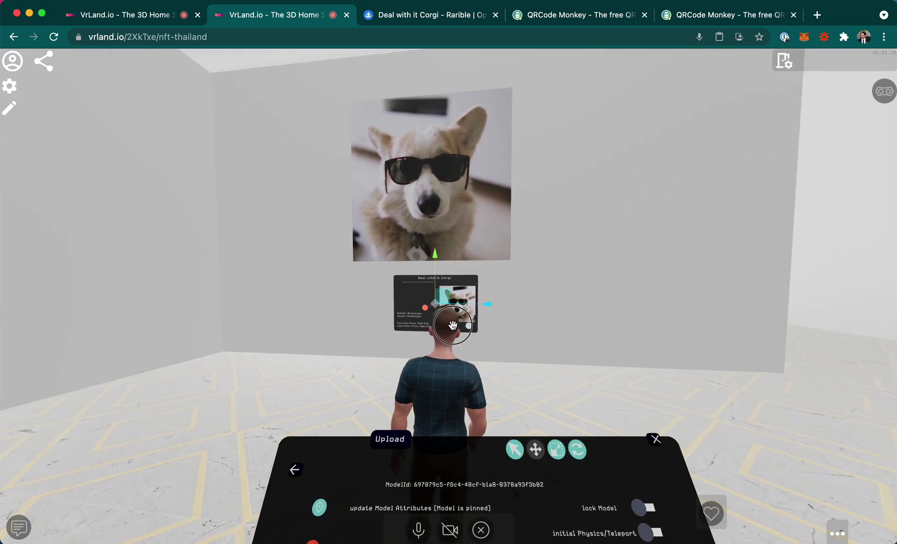
Lock the NFT plate model and close the upload editor.
{"action": "key", "text": "w"}
{"action": "left_click", "coordinate": [639, 511]}
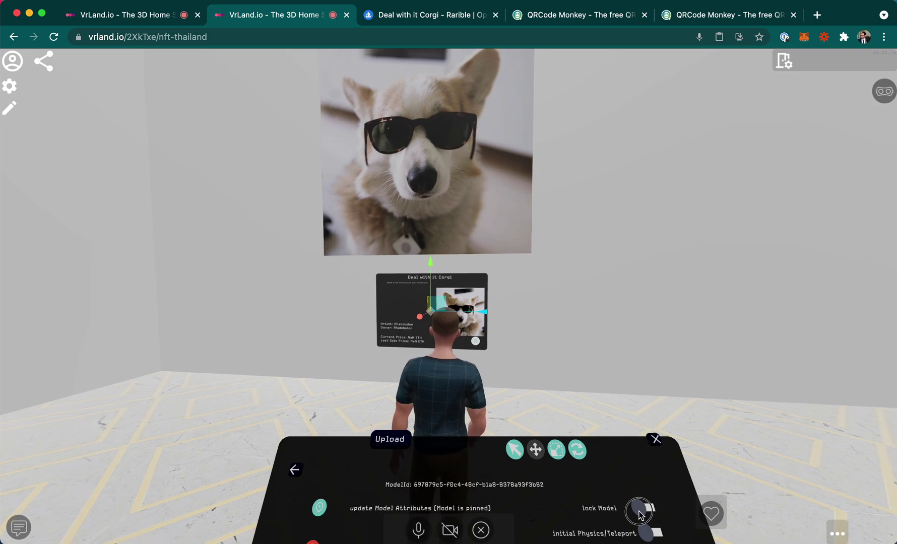
{"action": "left_click", "coordinate": [656, 440]}
Walk the avatar up to the corgi picture and jump it up above the gallery roof.
{"action": "left_click_drag", "start_coordinate": [670, 407], "coordinate": [678, 377]}
{"action": "key", "text": "w"}
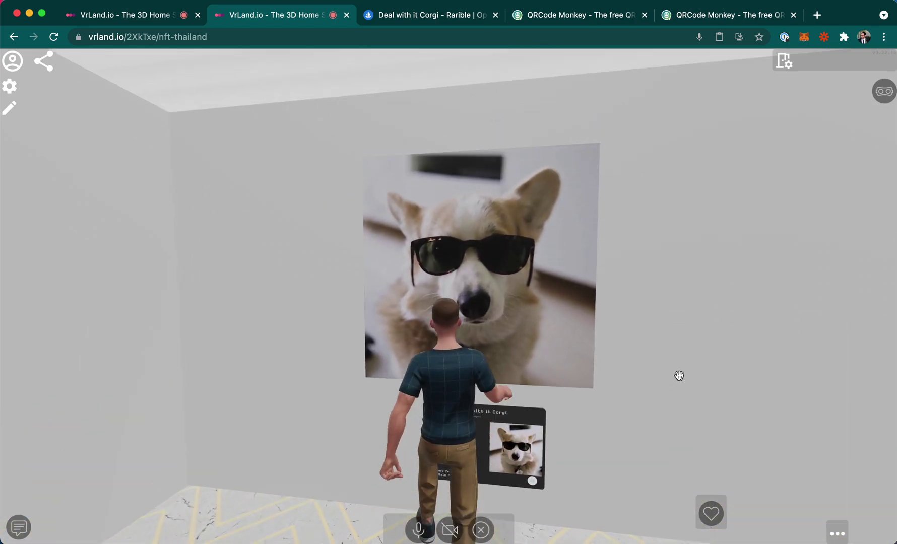
{"action": "key", "text": "Down"}
{"action": "key", "text": "space"}
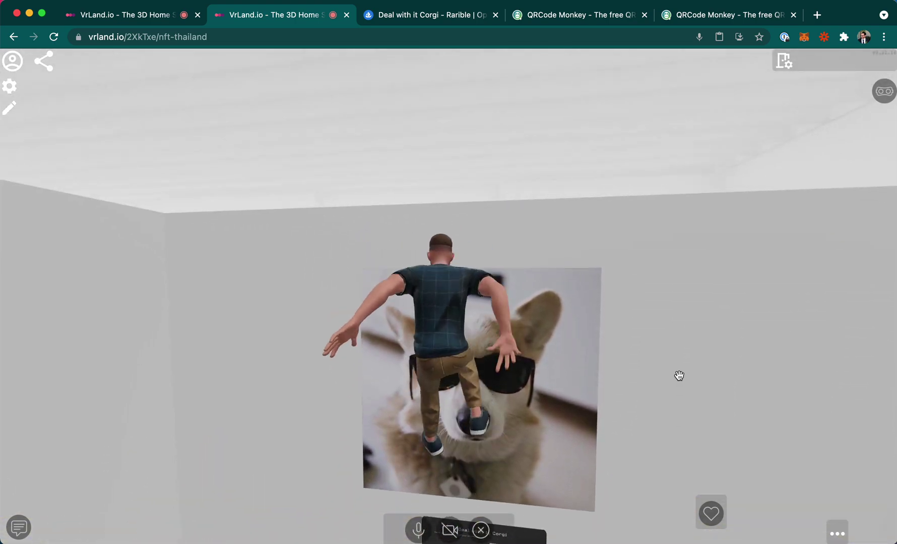
{"action": "left_click_drag", "start_coordinate": [678, 375], "coordinate": [651, 238]}
{"action": "key", "text": "space"}
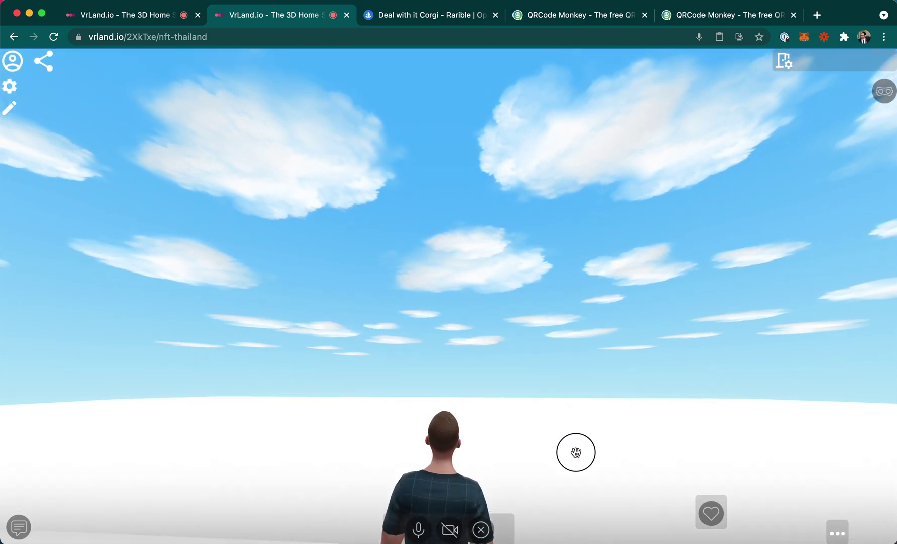
Turn and walk the avatar along the roof to view the corgi picture and its plate from above.
{"action": "left_click_drag", "start_coordinate": [574, 451], "coordinate": [578, 513]}
{"action": "left_click_drag", "start_coordinate": [609, 388], "coordinate": [334, 508]}
{"action": "left_click_drag", "start_coordinate": [619, 382], "coordinate": [338, 537]}
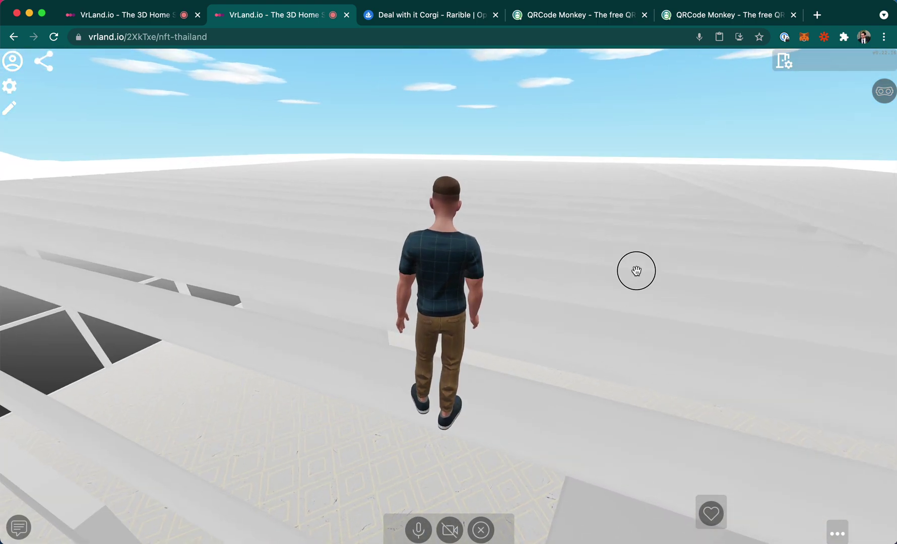
{"action": "left_click_drag", "start_coordinate": [637, 271], "coordinate": [278, 430]}
{"action": "key", "text": "w"}
{"action": "left_click_drag", "start_coordinate": [603, 277], "coordinate": [312, 383]}
{"action": "left_click_drag", "start_coordinate": [735, 246], "coordinate": [431, 314]}
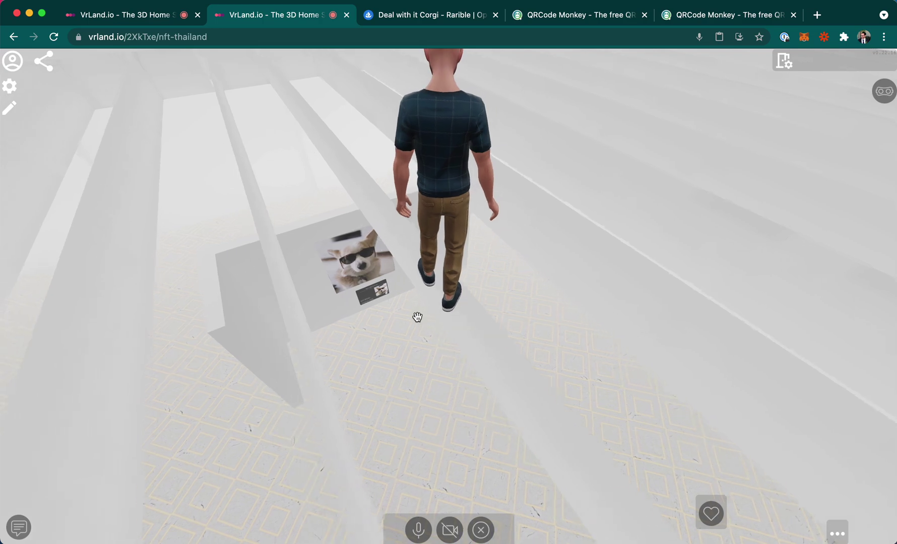
{"action": "key", "text": "space"}
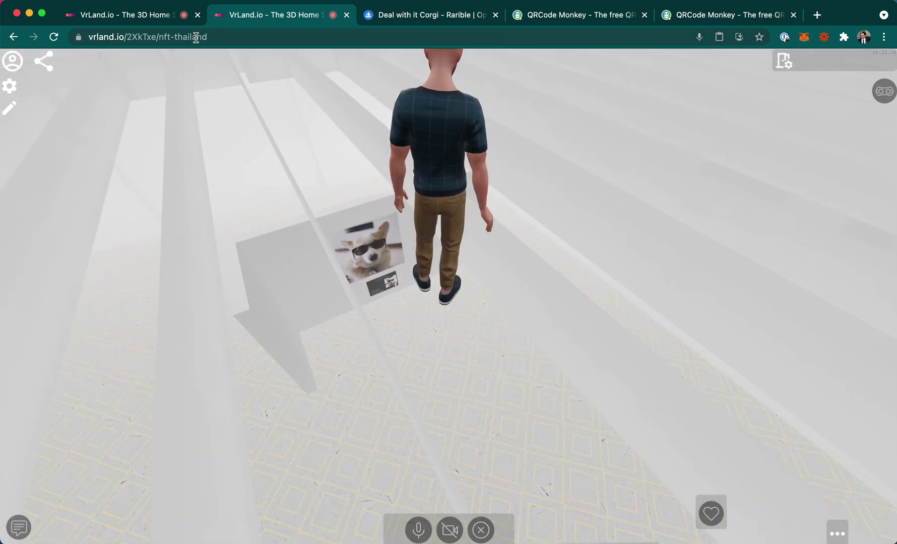
Reload the nft-thailand gallery and walk the avatar up to the corgi picture and its plate.
{"action": "left_click", "coordinate": [196, 36]}
{"action": "key", "text": "Return"}
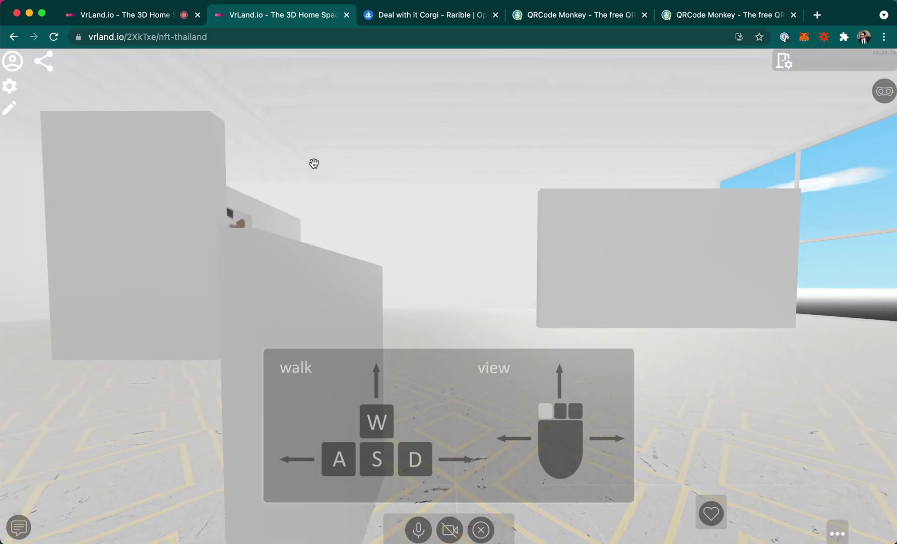
{"action": "key", "text": "w"}
{"action": "left_click_drag", "start_coordinate": [422, 267], "coordinate": [481, 260]}
{"action": "left_click_drag", "start_coordinate": [285, 285], "coordinate": [321, 284]}
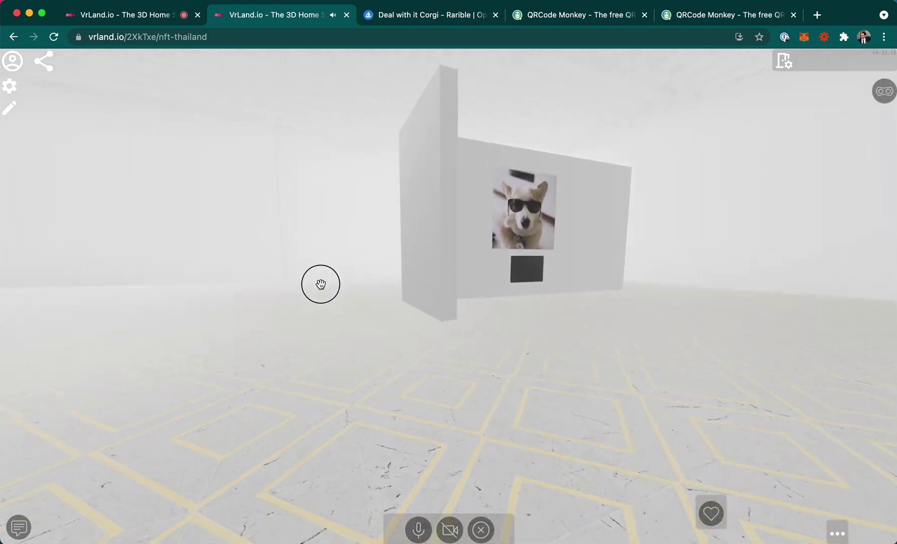
{"action": "key", "text": "w"}
{"action": "left_click_drag", "start_coordinate": [423, 255], "coordinate": [491, 252]}
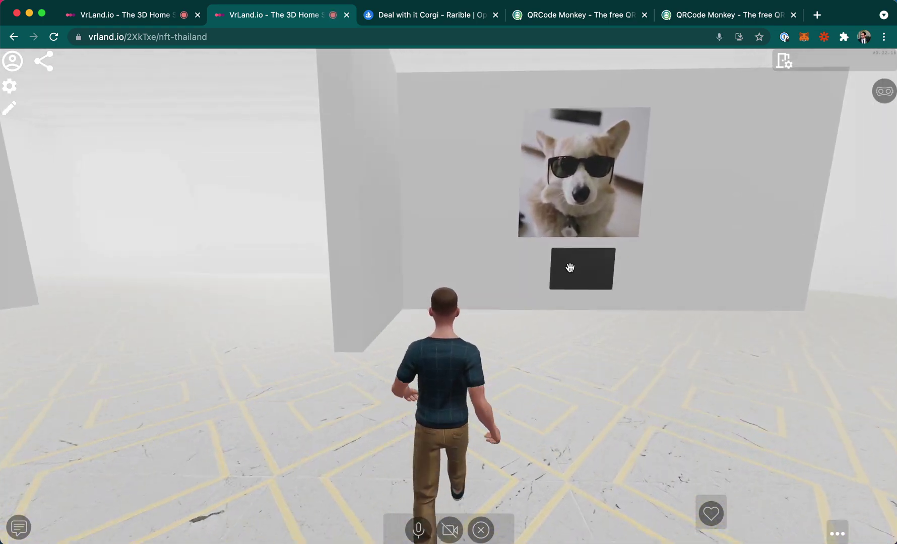
{"action": "left_click_drag", "start_coordinate": [570, 267], "coordinate": [517, 278]}
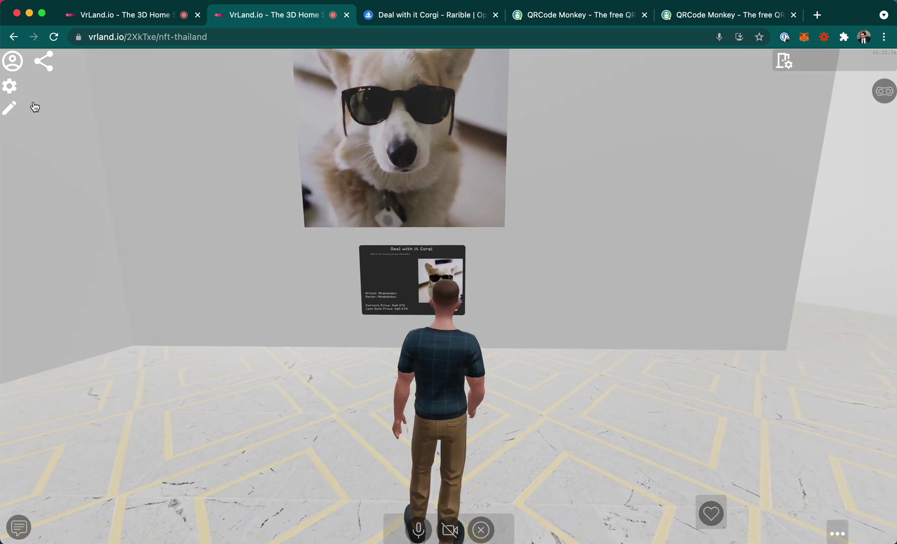
Unlock the NFT plate beneath the corgi picture and remove it from the wall.
{"action": "left_click", "coordinate": [9, 107]}
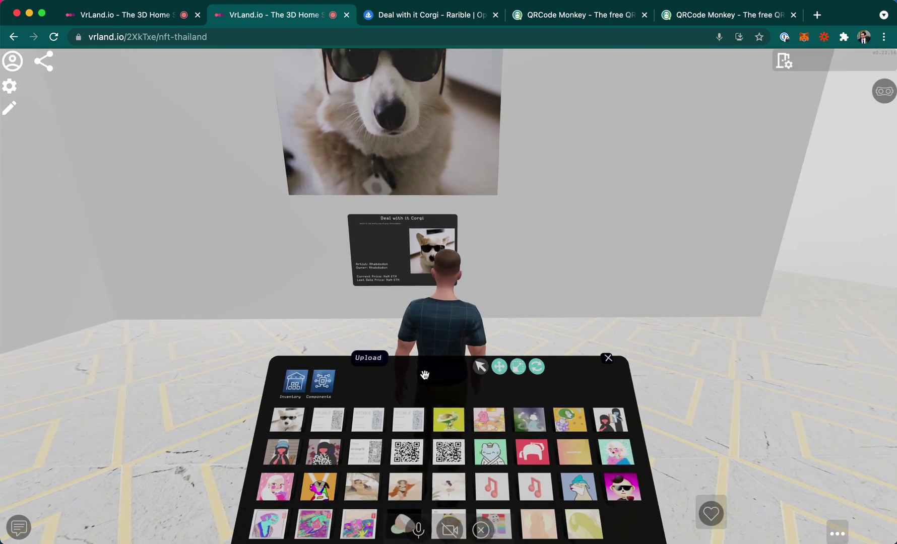
{"action": "left_click", "coordinate": [395, 276]}
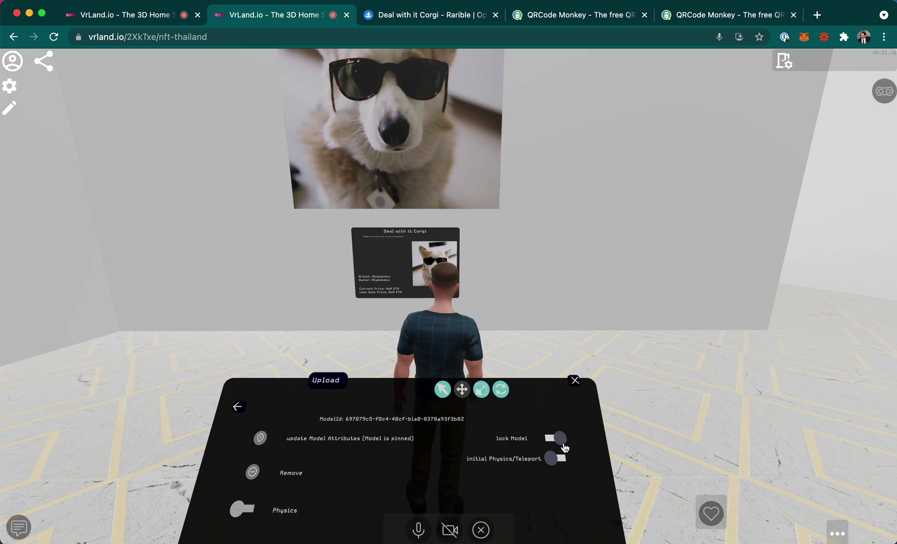
{"action": "left_click", "coordinate": [253, 473]}
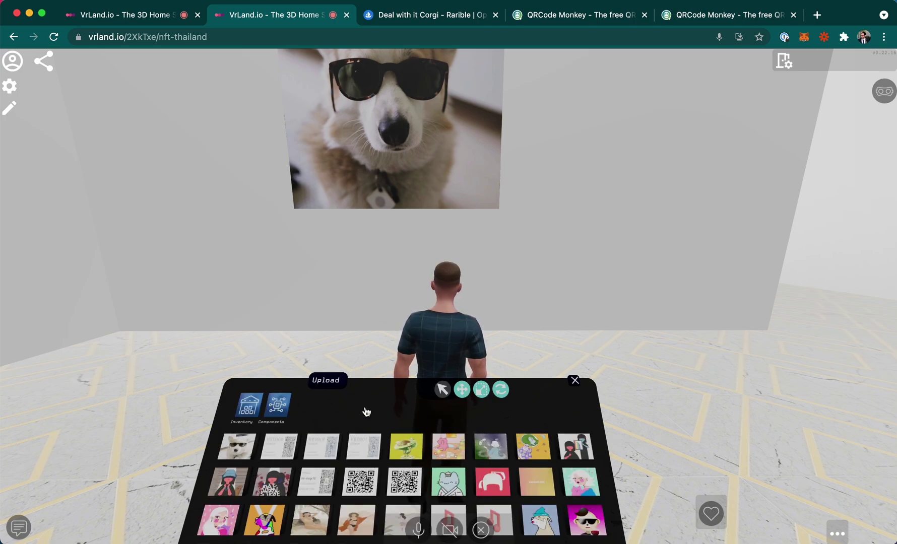
Upload the image Deal with it Corgi.png from the Desktop folder to the gallery inventory.
{"action": "left_click", "coordinate": [326, 383]}
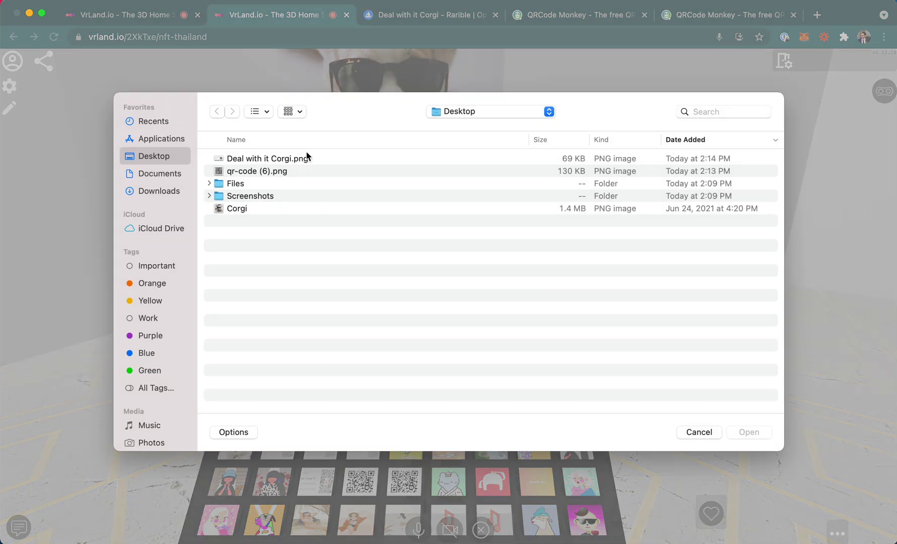
{"action": "left_click", "coordinate": [272, 159]}
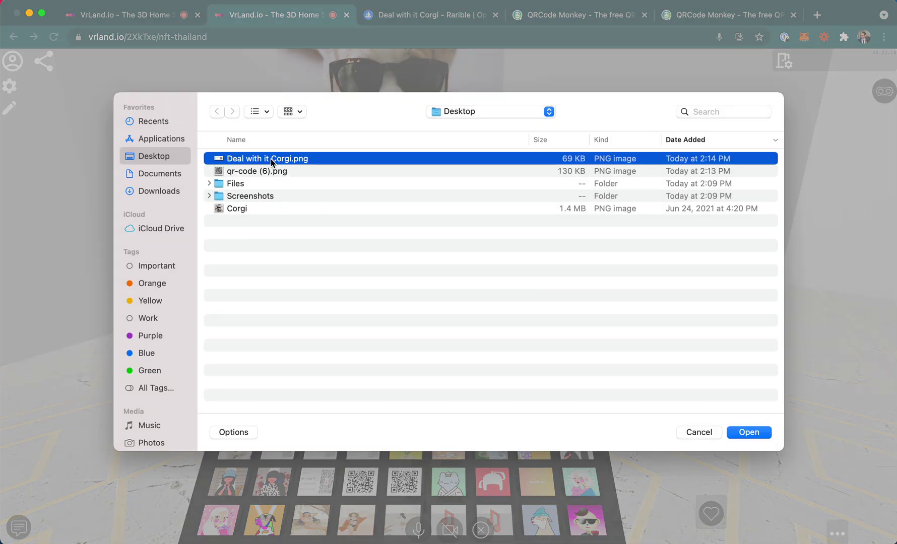
{"action": "double_click", "coordinate": [270, 159]}
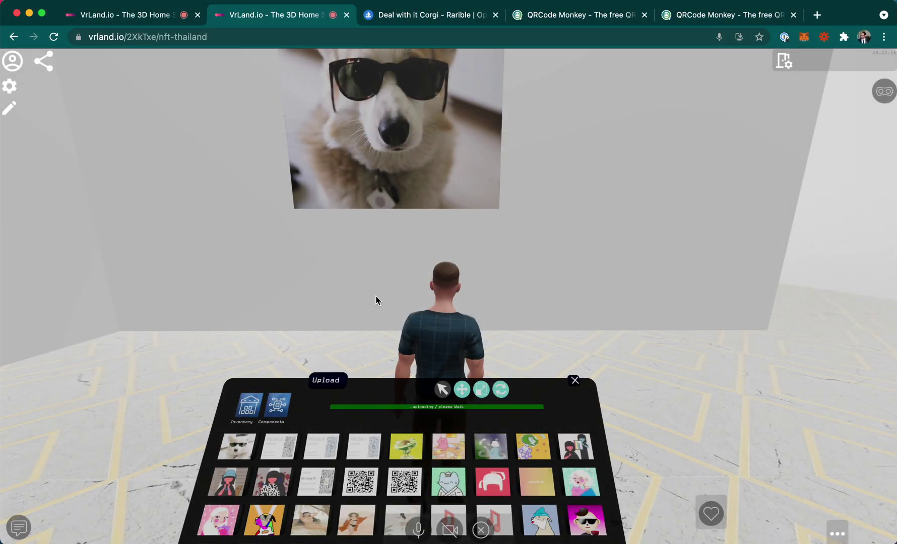
Look at the QR codes in both QRCode Monkey tabs and return to the nft-thailand gallery.
{"action": "key", "text": "ctrl+Tab"}
{"action": "key", "text": "ctrl+Tab"}
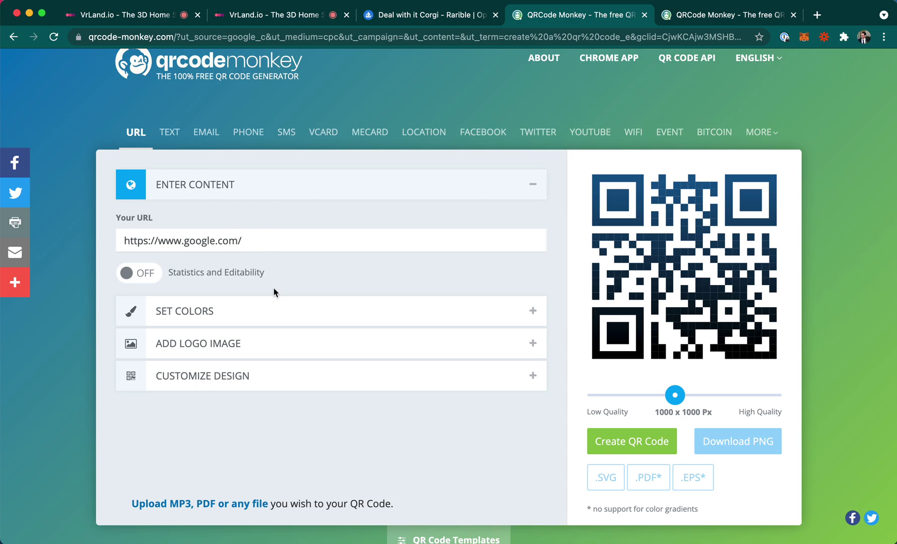
{"action": "key", "text": "super+5"}
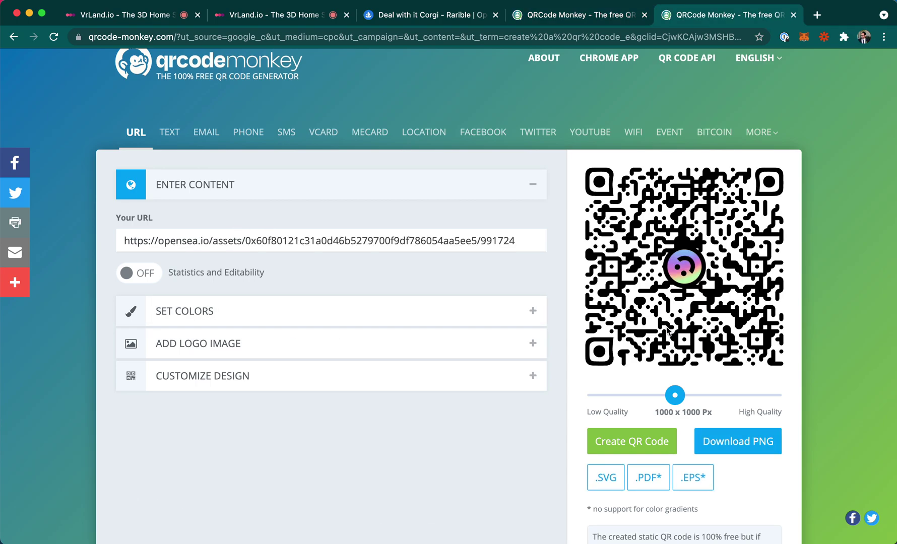
{"action": "key", "text": "super+4"}
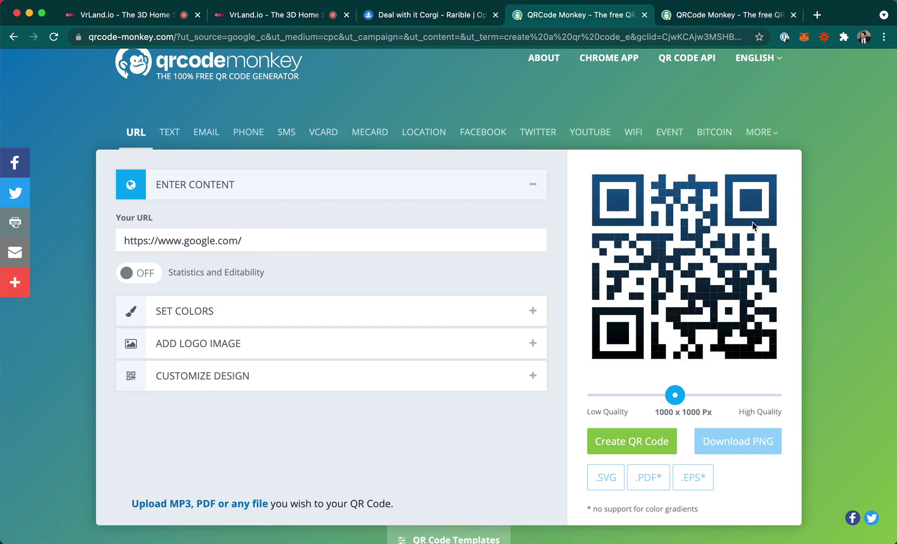
{"action": "key", "text": "super+2"}
{"action": "left_click_drag", "start_coordinate": [393, 395], "coordinate": [378, 353]}
{"action": "left_click", "coordinate": [315, 395]}
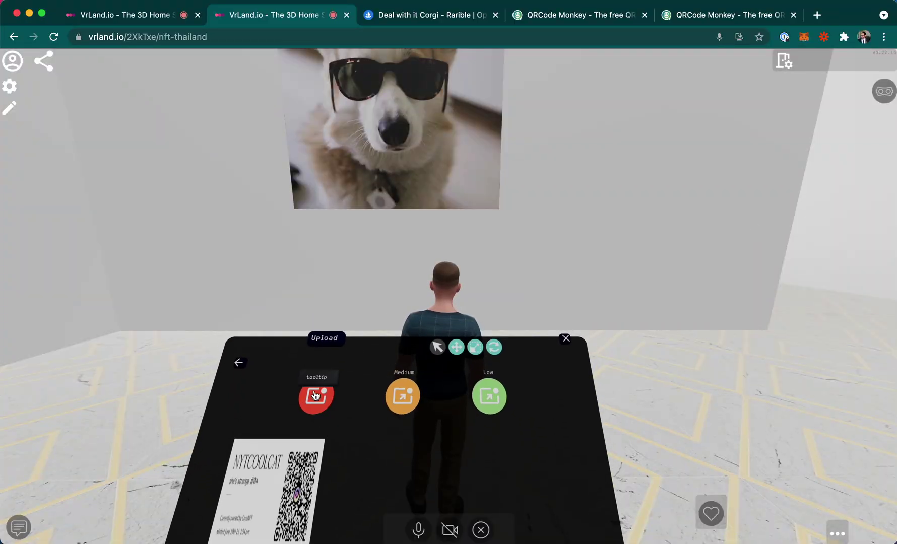
{"action": "key", "text": "s"}
{"action": "key", "text": "a"}
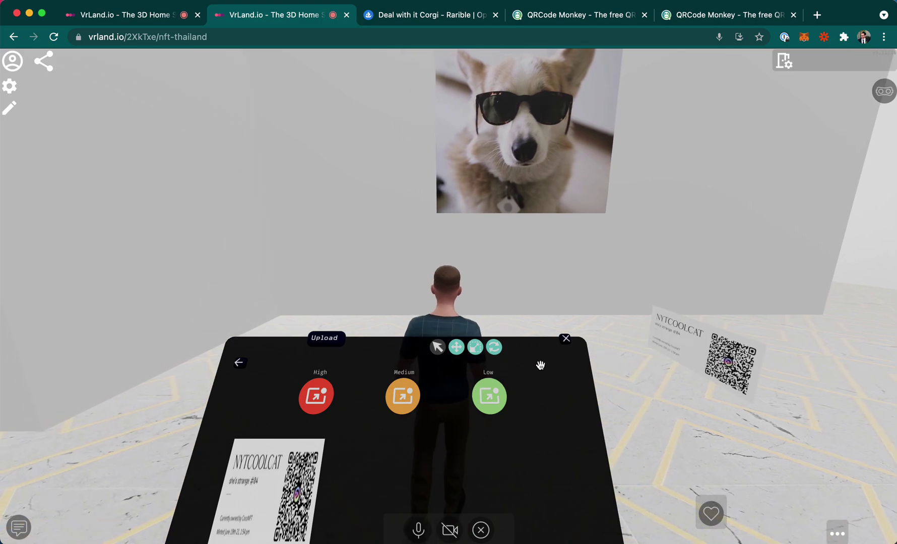
{"action": "key", "text": "d"}
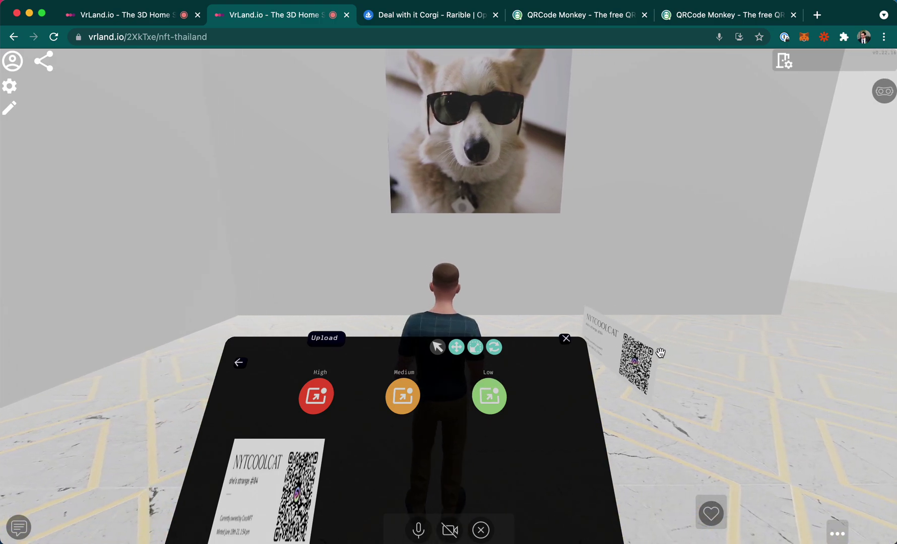
{"action": "left_click", "coordinate": [626, 361]}
{"action": "left_click", "coordinate": [239, 363]}
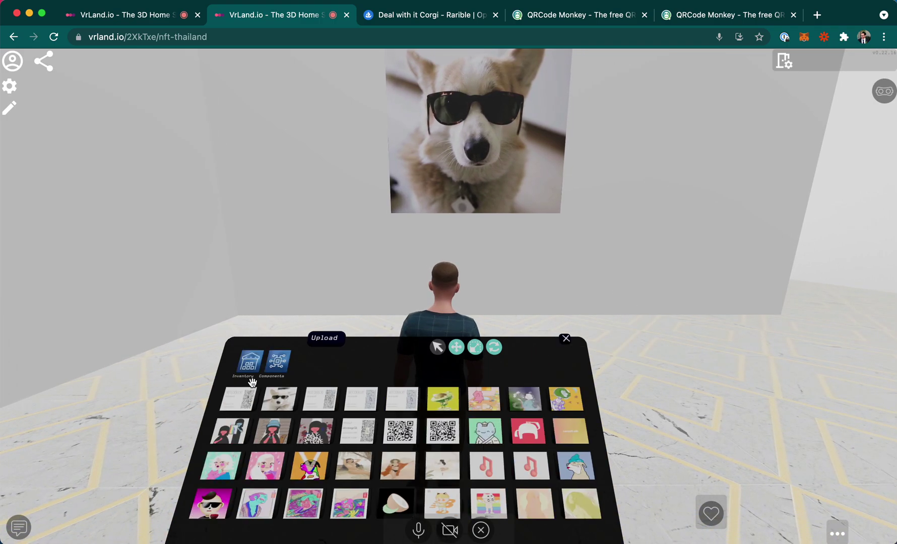
{"action": "left_click", "coordinate": [238, 400]}
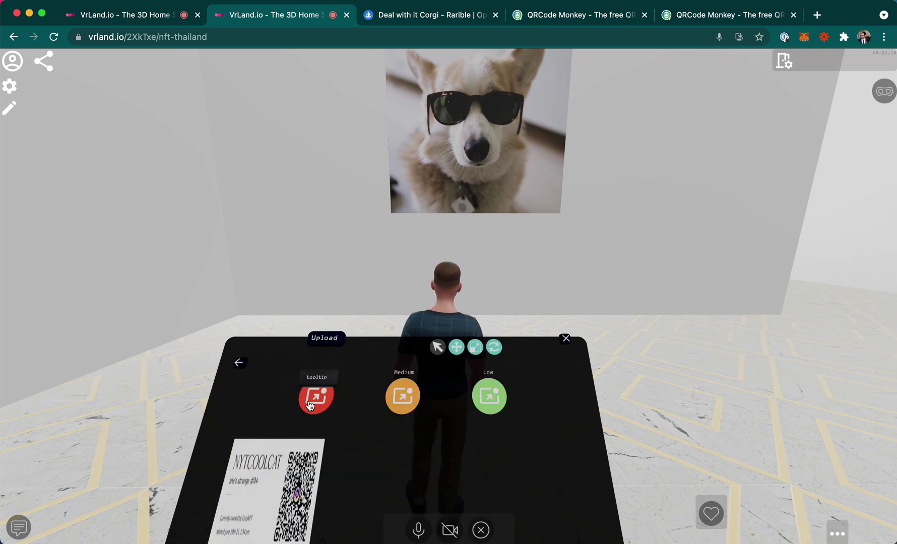
{"action": "left_click", "coordinate": [239, 363]}
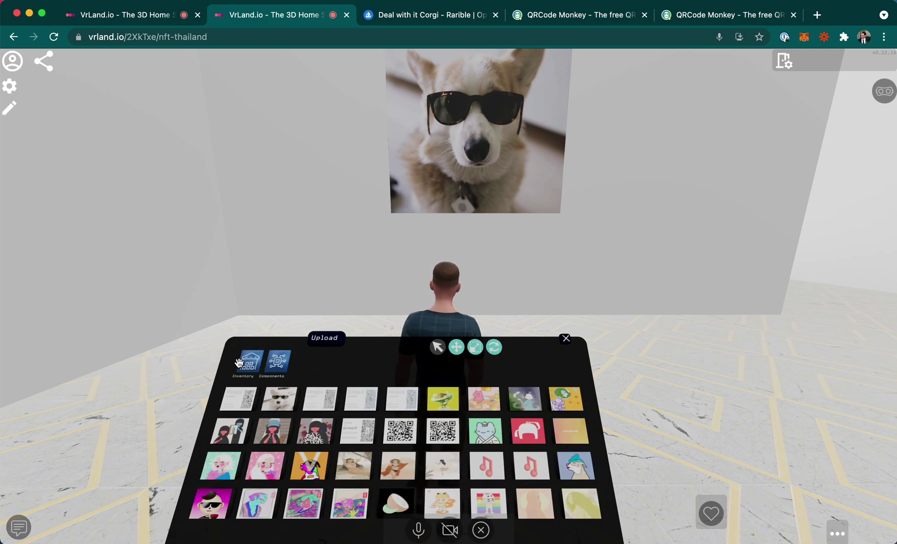
{"action": "key", "text": "super+4"}
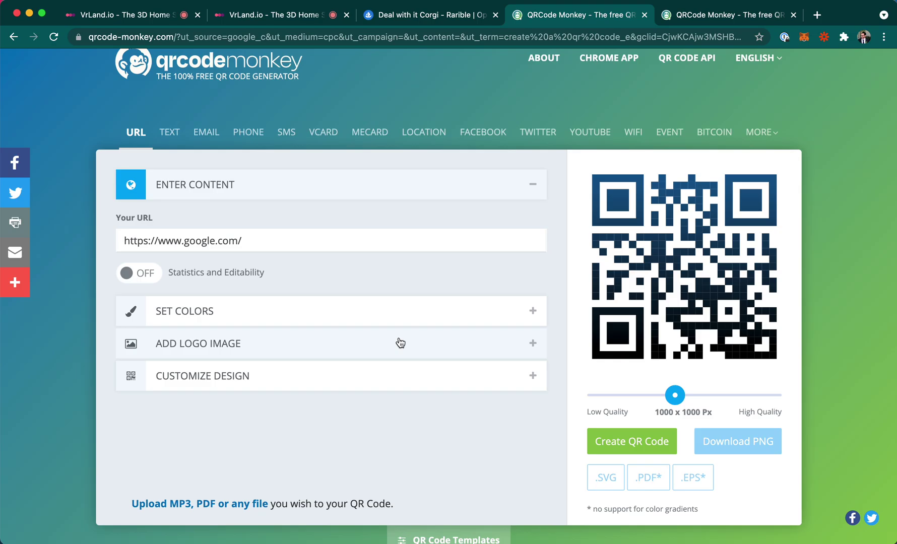
{"action": "key", "text": "super+2"}
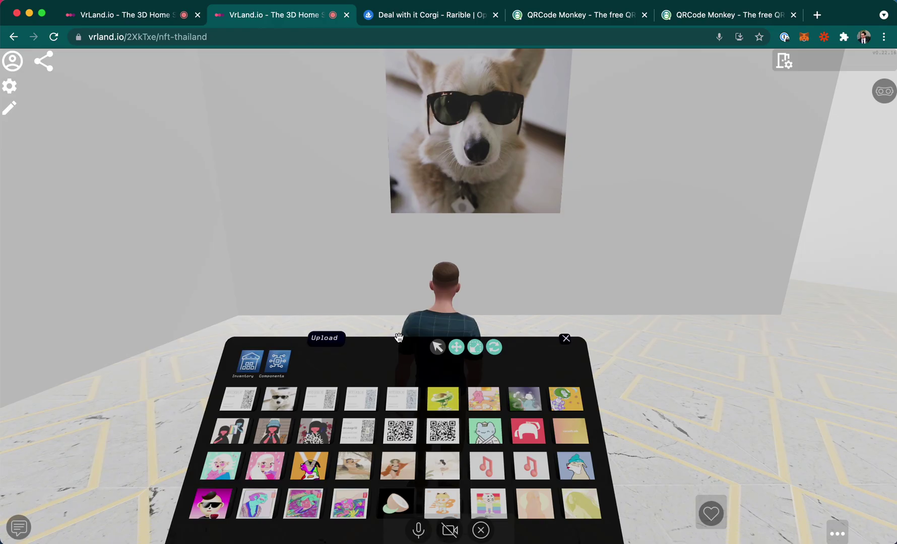
Place the newly uploaded label card in the gallery at High quality and return to the upload inventory.
{"action": "left_click", "coordinate": [239, 400]}
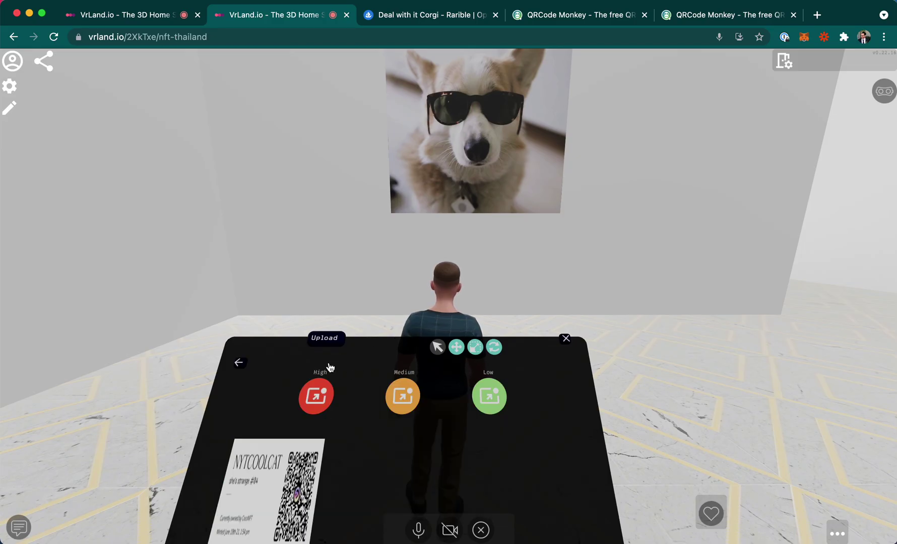
{"action": "left_click", "coordinate": [328, 399]}
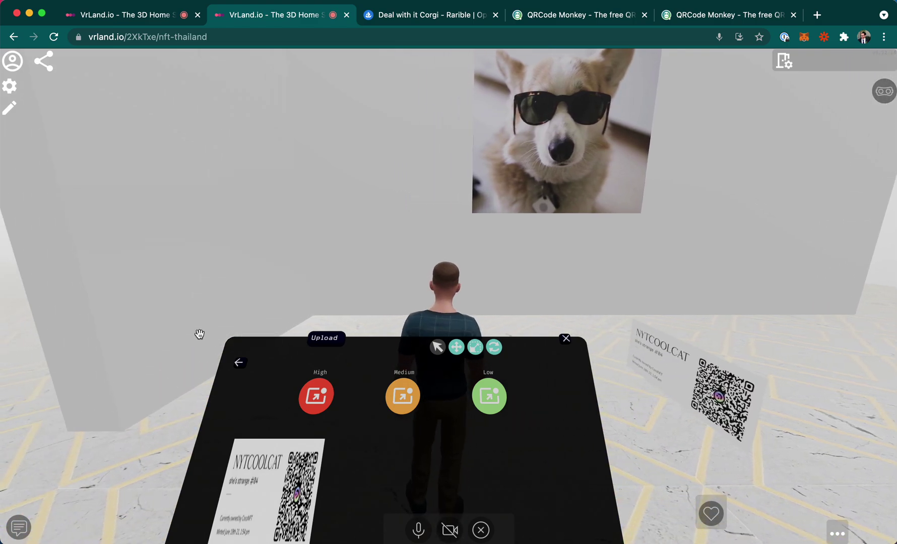
{"action": "left_click", "coordinate": [238, 360]}
Rotate the placed label card about its vertical axis until it is parallel to the corgi picture's wall.
{"action": "left_click", "coordinate": [706, 382]}
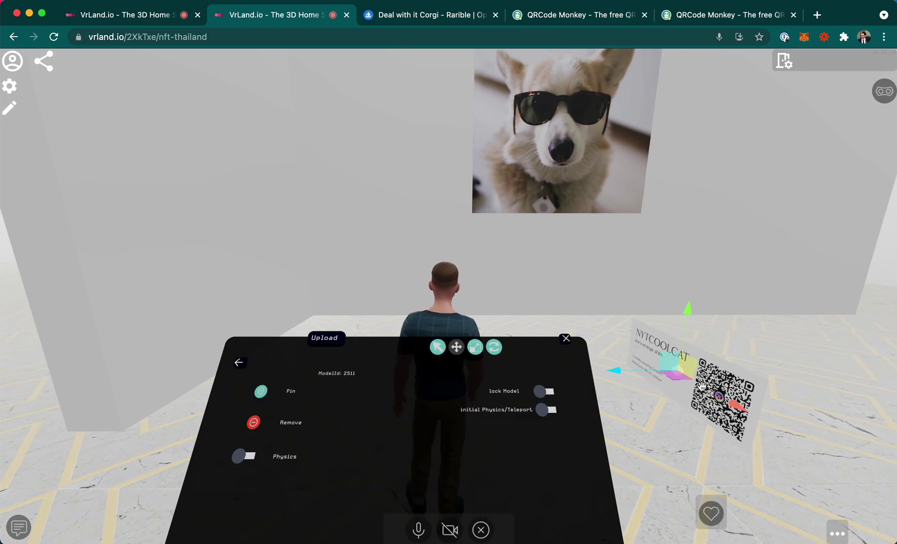
{"action": "left_click", "coordinate": [494, 347]}
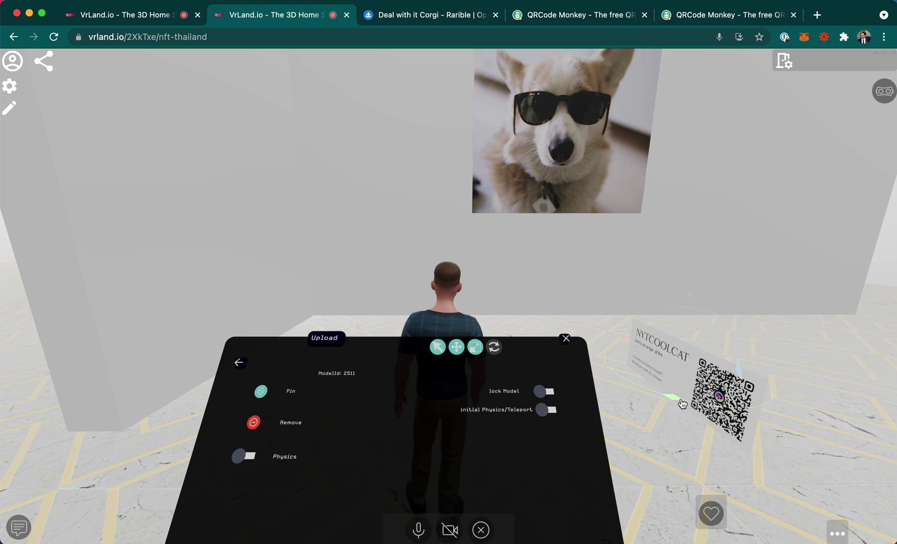
{"action": "left_click_drag", "start_coordinate": [674, 400], "coordinate": [694, 400]}
{"action": "key", "text": "d"}
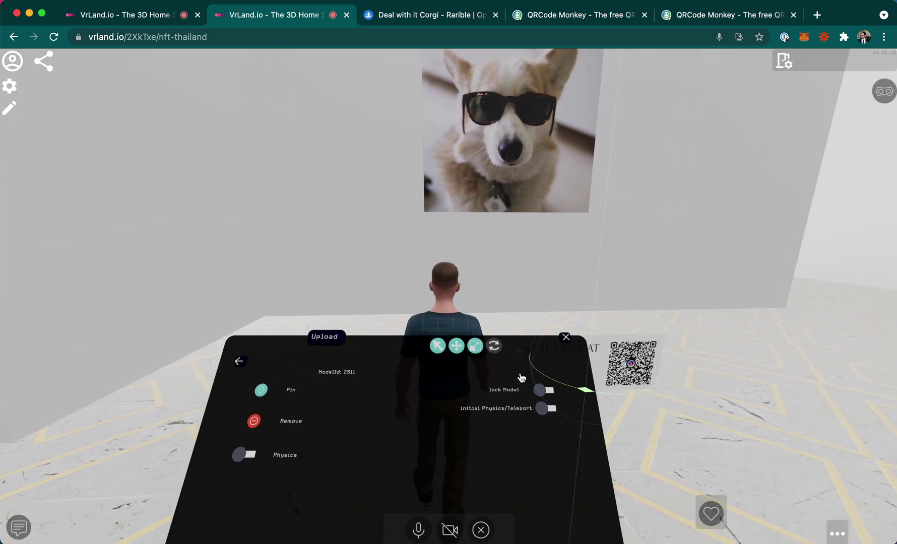
{"action": "key", "text": "s"}
{"action": "key", "text": "a"}
Scale the label card down evenly and move it up against the wall beneath the corgi picture.
{"action": "left_click", "coordinate": [470, 346]}
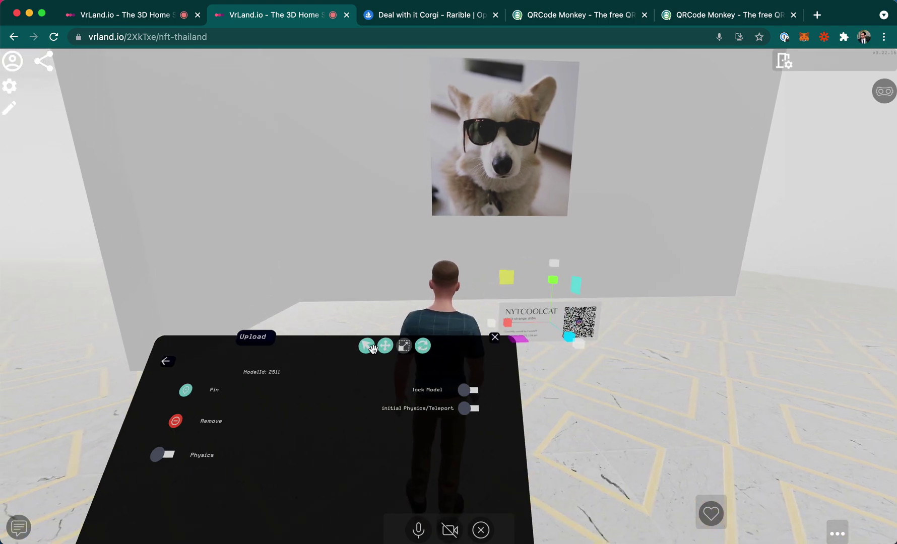
{"action": "left_click_drag", "start_coordinate": [577, 337], "coordinate": [536, 298]}
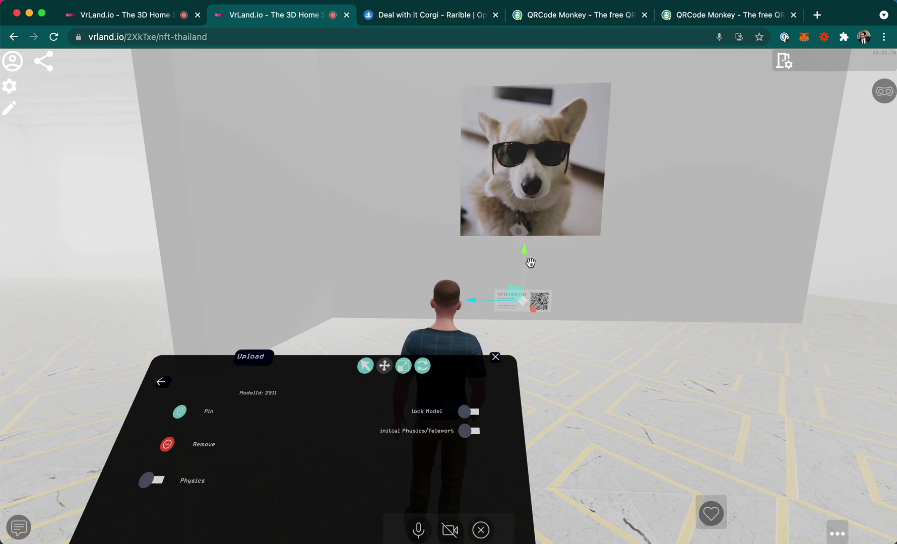
{"action": "left_click_drag", "start_coordinate": [525, 251], "coordinate": [526, 228]}
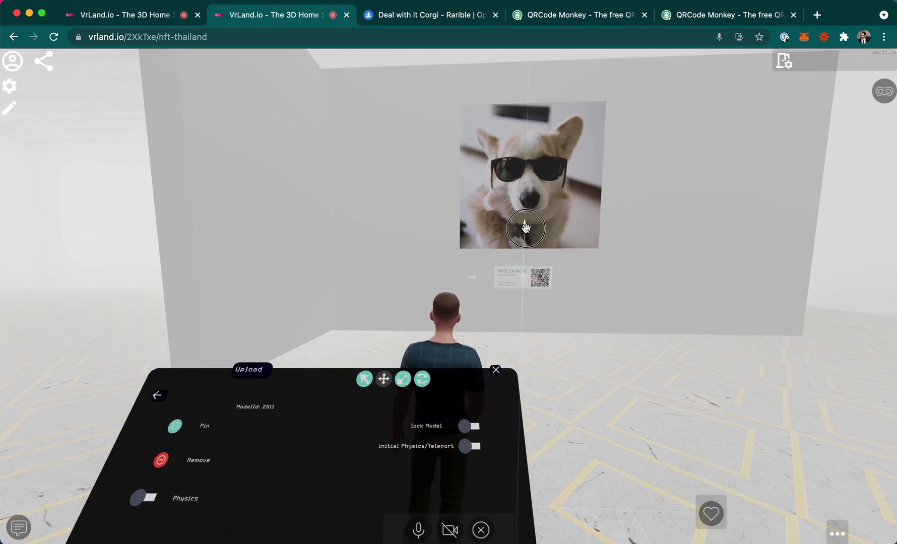
Walk closer and enlarge the label card evenly to nearly the width of the corgi picture.
{"action": "left_click", "coordinate": [401, 386]}
{"action": "key", "text": "d"}
{"action": "key", "text": "w"}
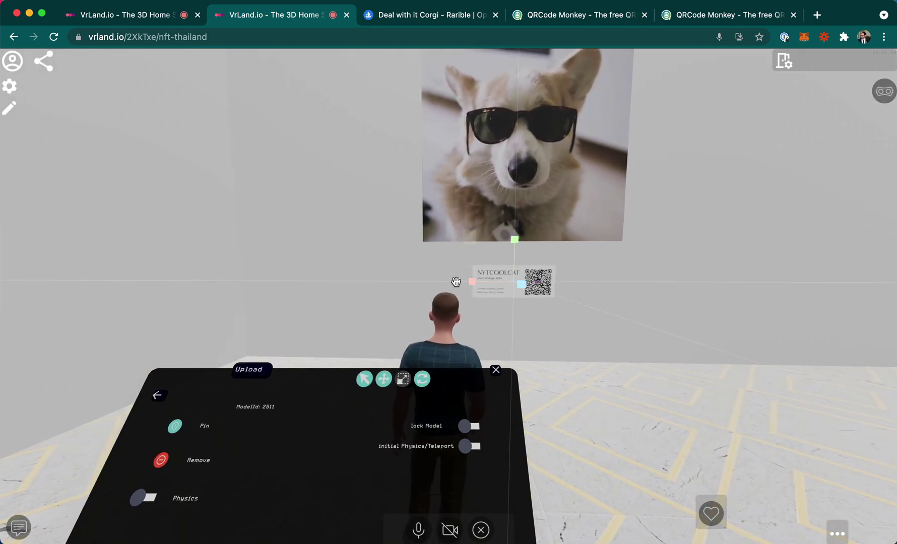
{"action": "left_click_drag", "start_coordinate": [456, 281], "coordinate": [420, 296]}
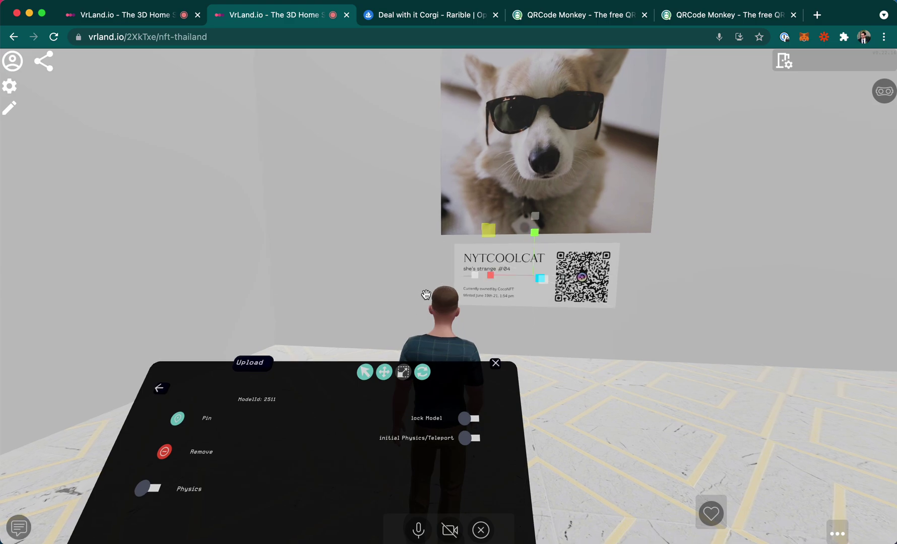
Centre the label card beneath the corgi picture, pin it and return to the upload inventory.
{"action": "mouse_move", "coordinate": [520, 274]}
{"action": "left_mouse_down"}
{"action": "mouse_move", "coordinate": [534, 269]}
{"action": "mouse_move", "coordinate": [531, 276]}
{"action": "left_mouse_up"}
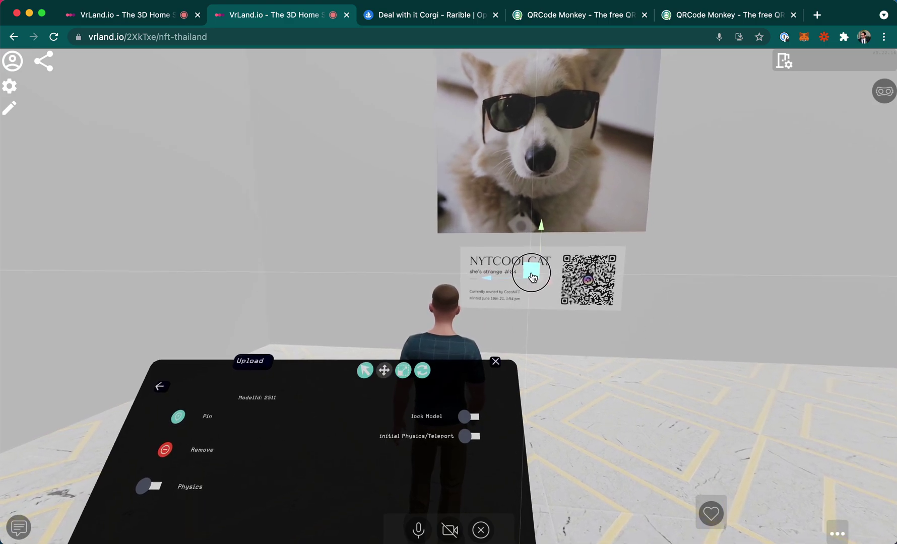
{"action": "key", "text": "d"}
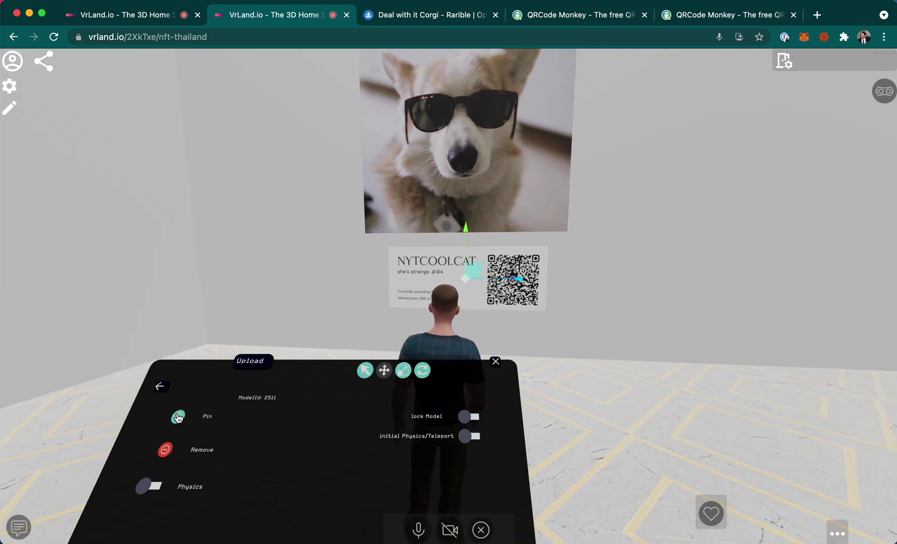
{"action": "left_click", "coordinate": [160, 388]}
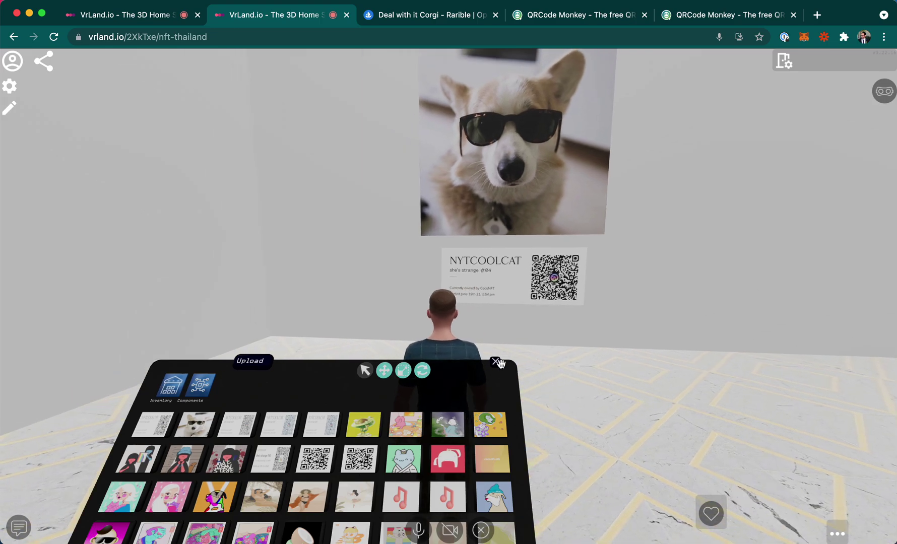
Close the upload editor and walk the avatar up to the label card to view it closely.
{"action": "key", "text": "w"}
{"action": "left_click_drag", "start_coordinate": [640, 402], "coordinate": [751, 257]}
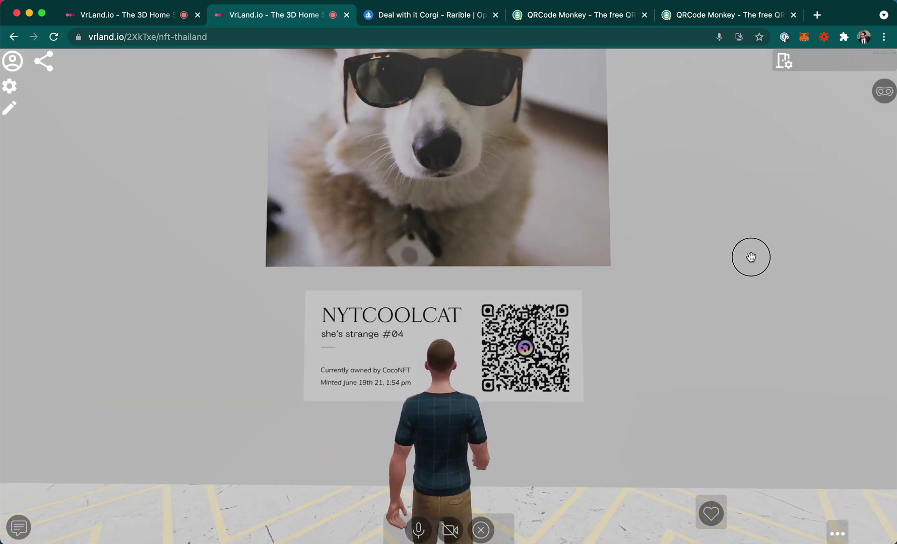
Examine the wall-mounted corgi picture and its QR-code label card from different distances and angles.
{"action": "left_click_drag", "start_coordinate": [670, 308], "coordinate": [685, 160]}
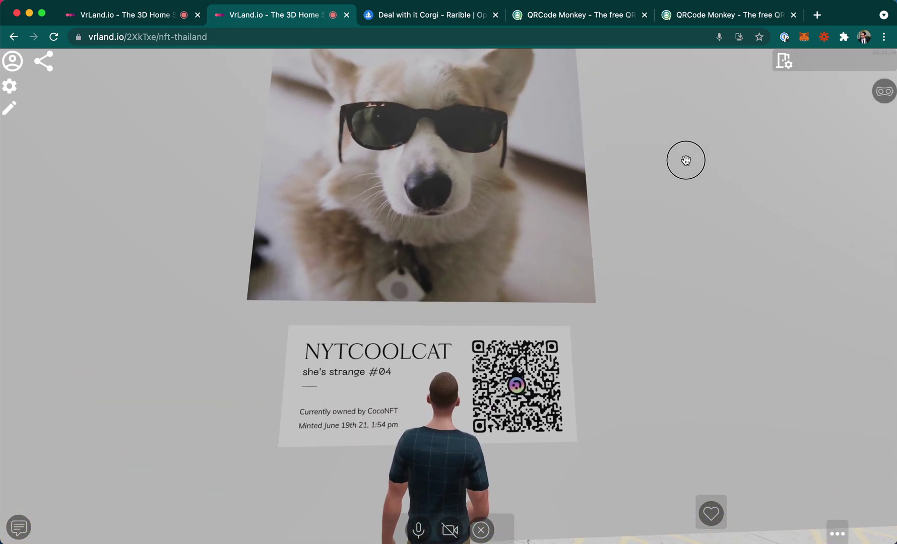
{"action": "key", "text": "Down"}
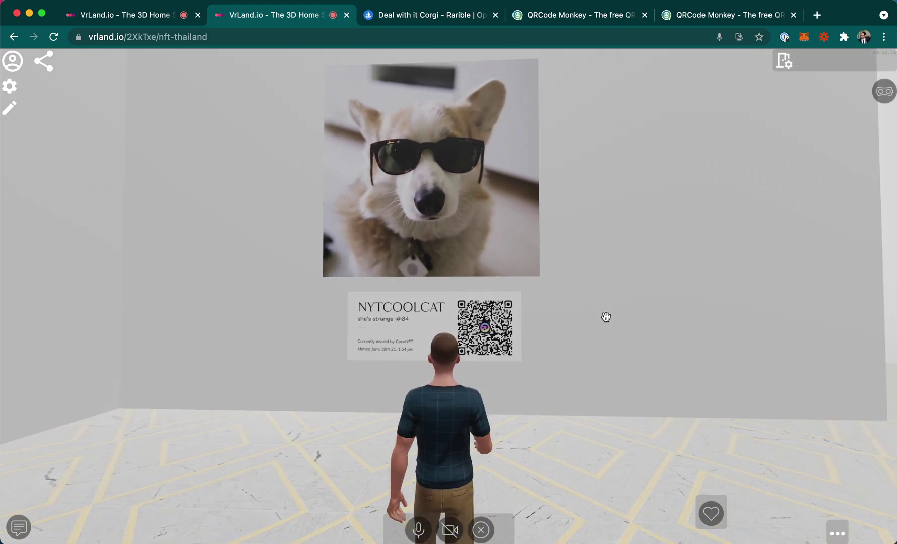
{"action": "key", "text": "Down"}
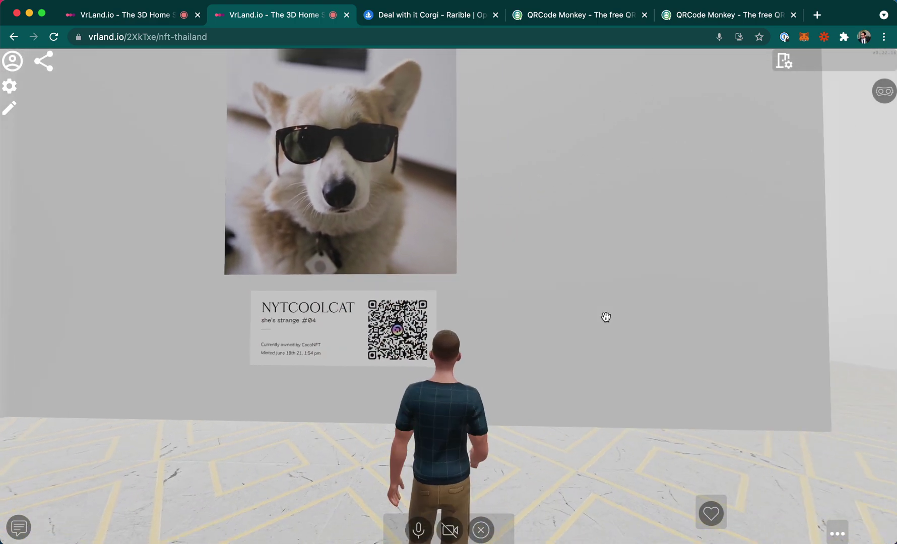
{"action": "key", "text": "Up"}
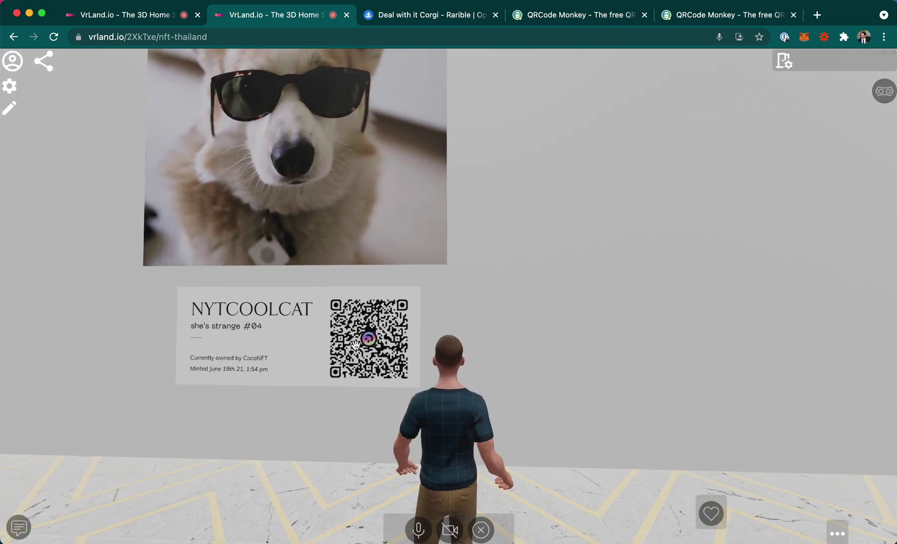
{"action": "key", "text": "Down"}
{"action": "key", "text": "Left"}
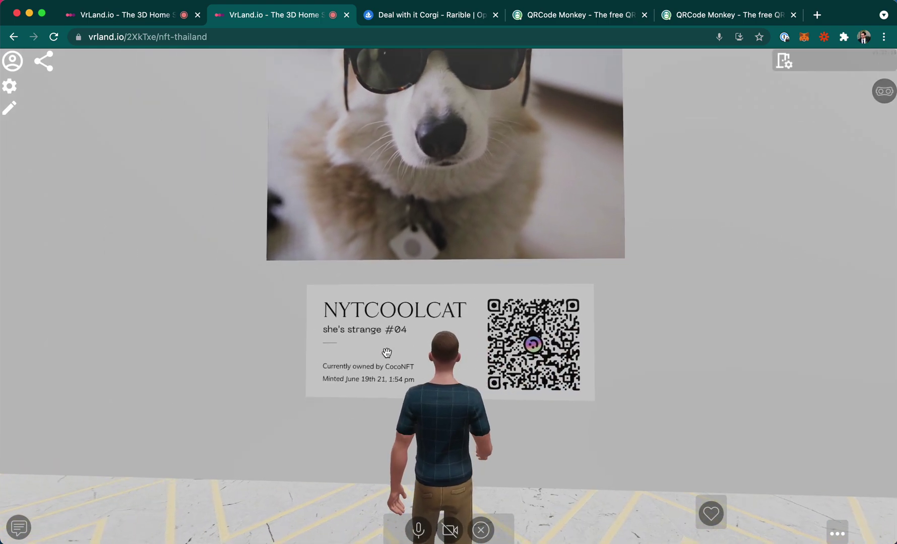
{"action": "key", "text": "Down"}
{"action": "key", "text": "Down"}
{"action": "key", "text": "Left"}
{"action": "key", "text": "Right"}
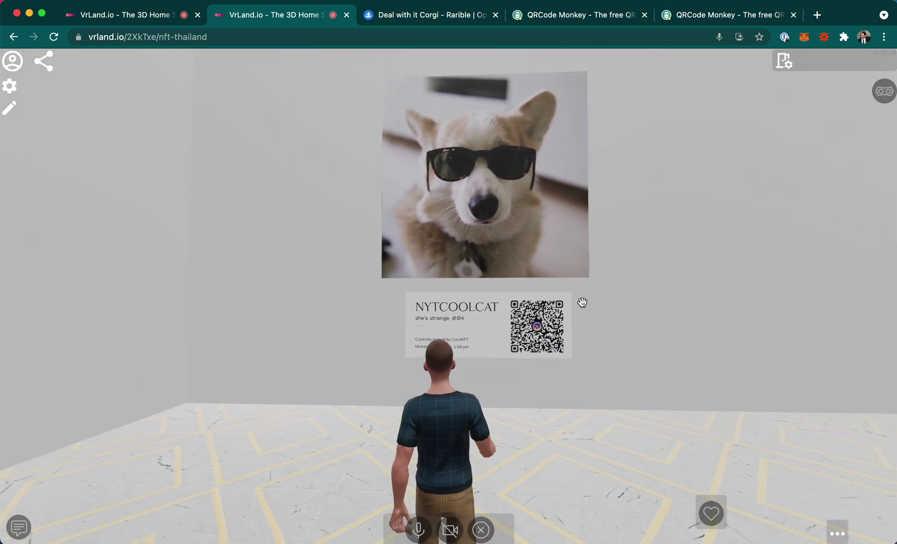
{"action": "key", "text": "Up"}
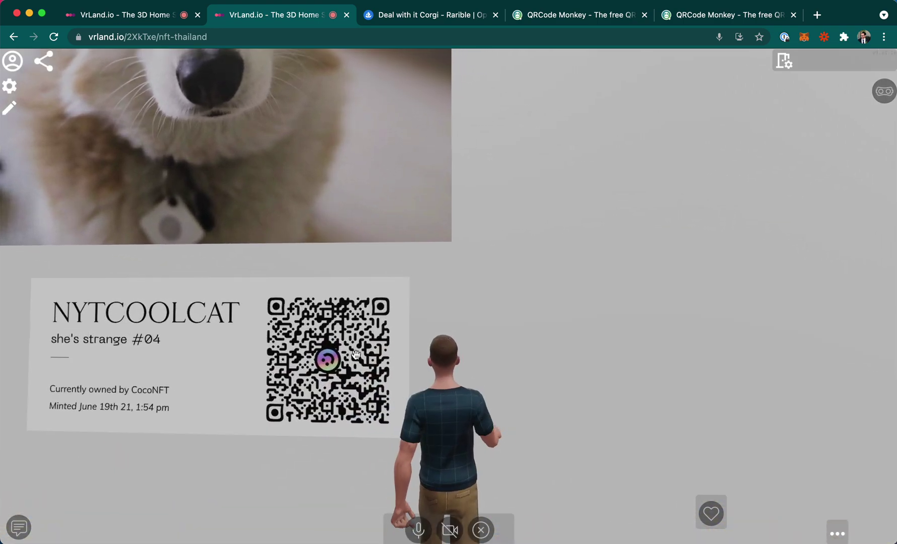
{"action": "key", "text": "Left"}
{"action": "key", "text": "Left"}
{"action": "key", "text": "Down"}
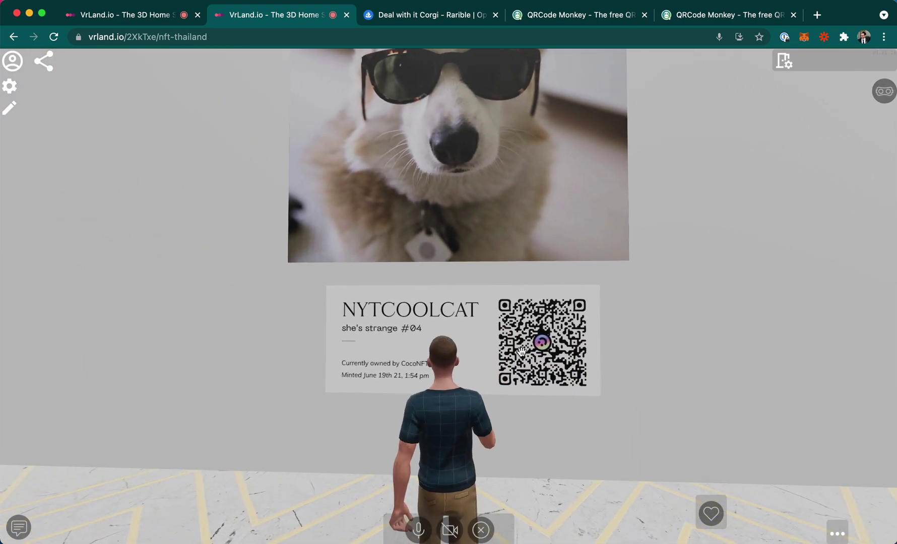
{"action": "key", "text": "Down"}
{"action": "key", "text": "Right"}
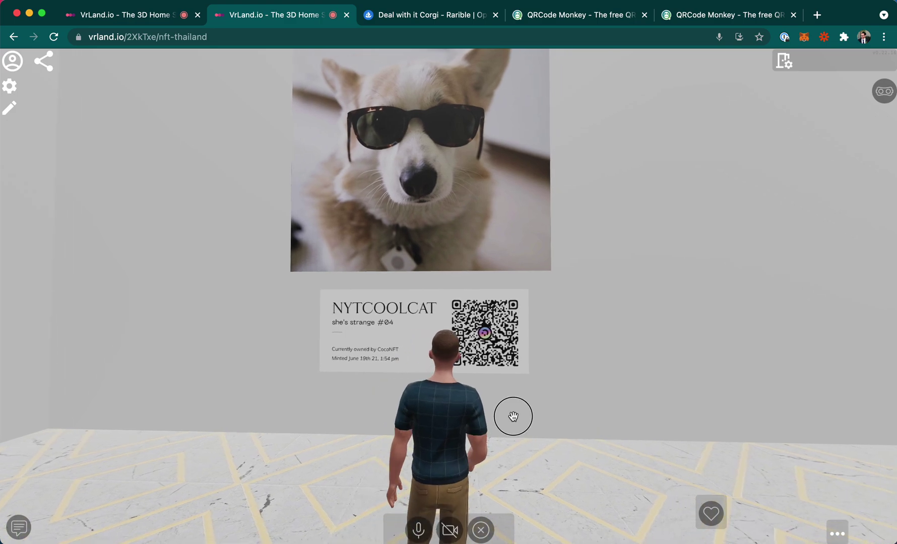
{"action": "left_click_drag", "start_coordinate": [513, 416], "coordinate": [460, 429]}
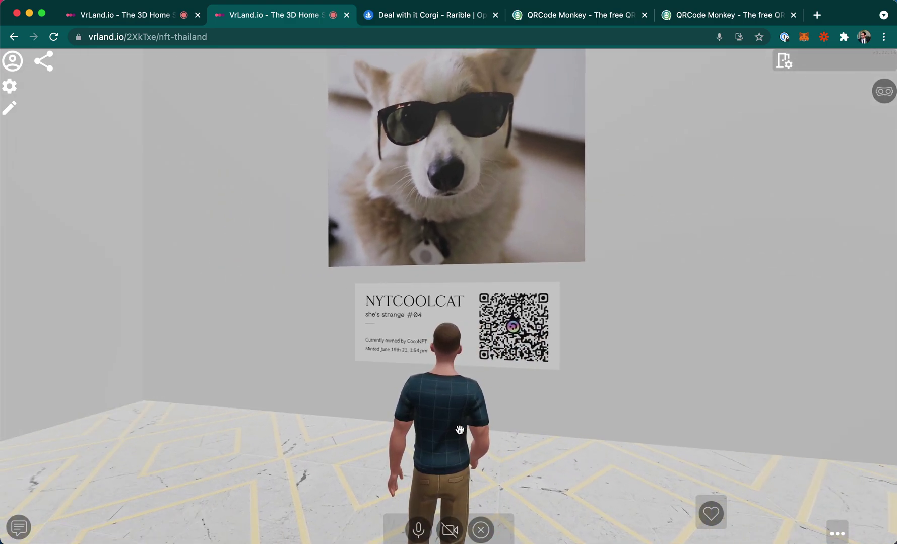
{"action": "left_click_drag", "start_coordinate": [457, 430], "coordinate": [554, 423]}
{"action": "key", "text": "Down"}
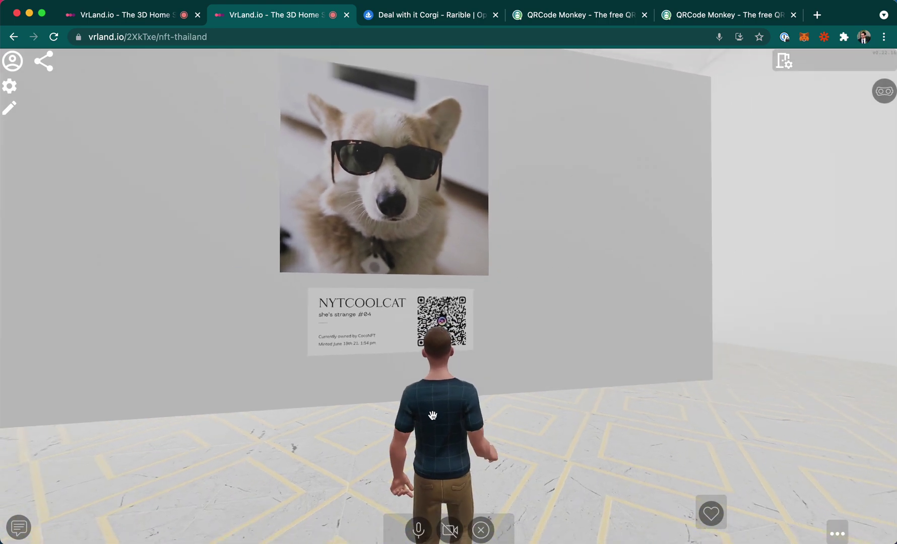
Walk to an empty gallery wall and place a high-quality copy of the corgi picture from the upload inventory.
{"action": "key", "text": "Right"}
{"action": "left_click_drag", "start_coordinate": [432, 415], "coordinate": [77, 392]}
{"action": "key", "text": "Left"}
{"action": "left_click_drag", "start_coordinate": [335, 330], "coordinate": [429, 323]}
{"action": "left_click", "coordinate": [11, 109]}
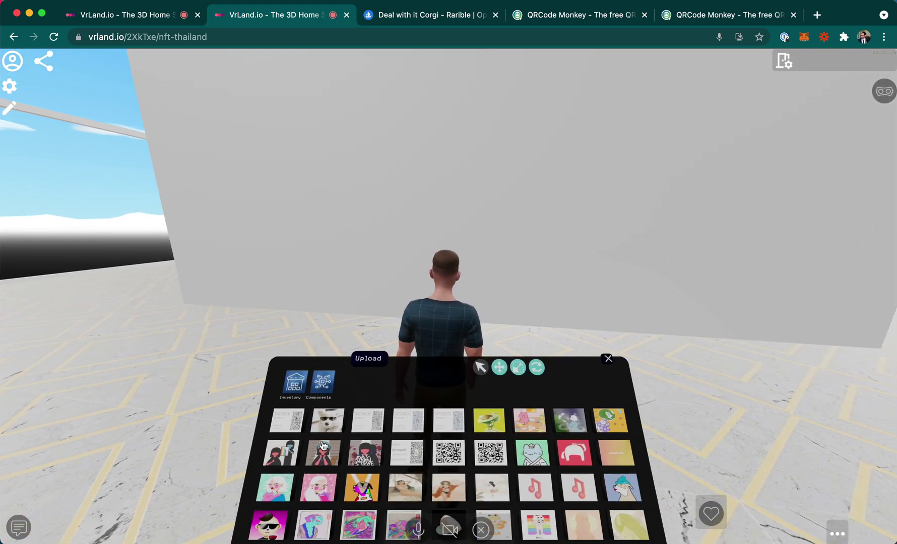
{"action": "left_click", "coordinate": [326, 422]}
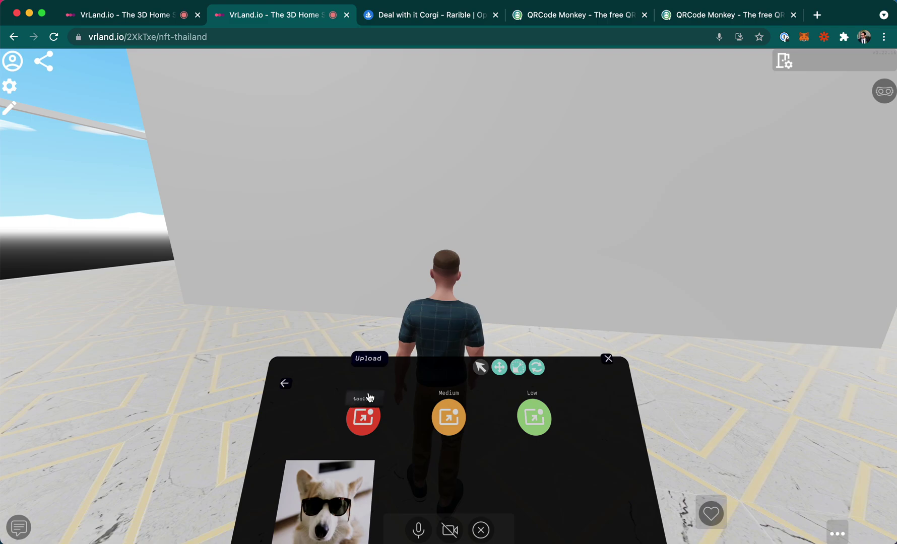
{"action": "left_click", "coordinate": [369, 418]}
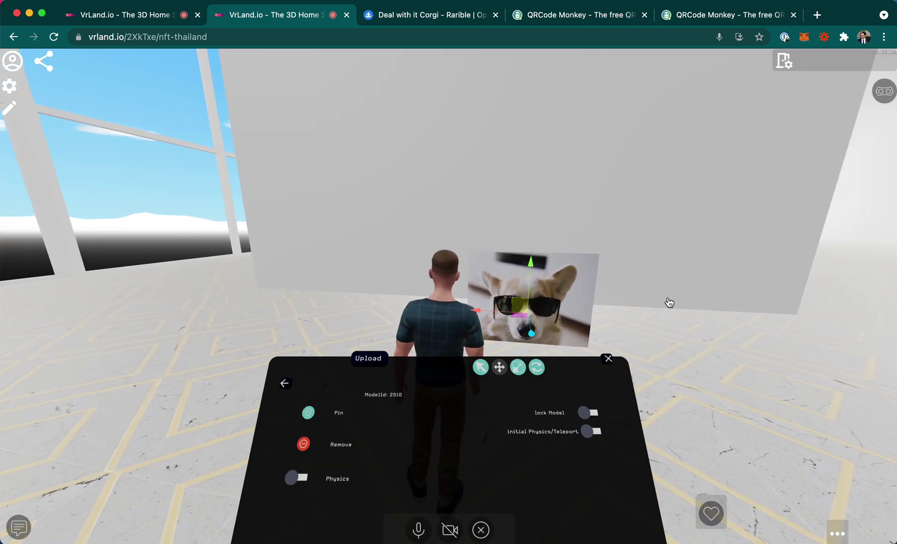
View the newly placed corgi picture from other angles and remove it from the room.
{"action": "left_click_drag", "start_coordinate": [669, 302], "coordinate": [894, 314]}
{"action": "key", "text": "d"}
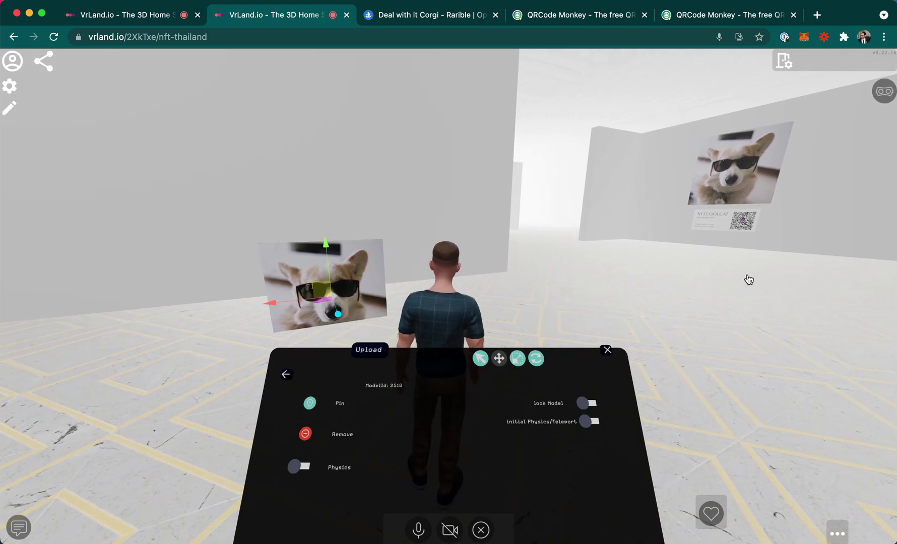
{"action": "left_click_drag", "start_coordinate": [304, 258], "coordinate": [442, 235]}
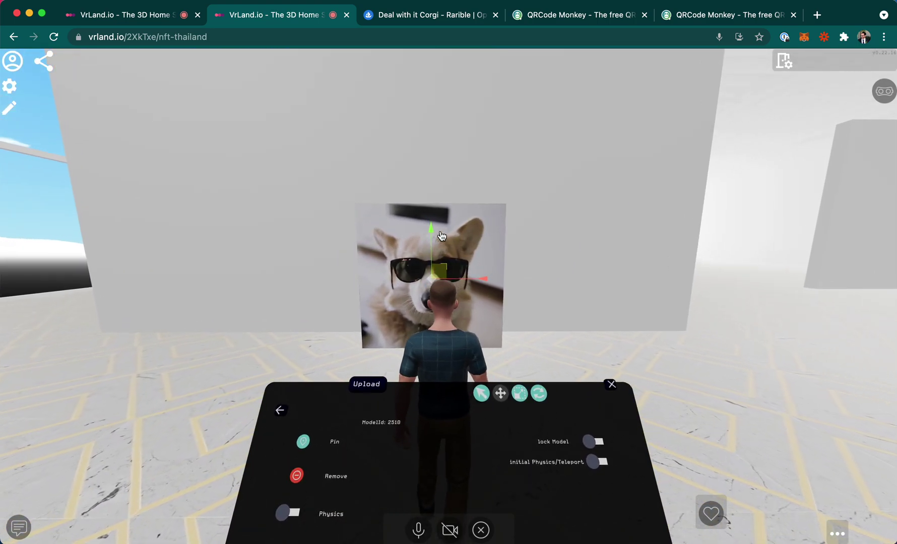
{"action": "left_click", "coordinate": [297, 476]}
Turn the avatar toward another blank gallery wall and close the upload editor.
{"action": "left_click_drag", "start_coordinate": [637, 311], "coordinate": [358, 303]}
{"action": "left_click_drag", "start_coordinate": [629, 273], "coordinate": [352, 302]}
{"action": "left_click_drag", "start_coordinate": [536, 310], "coordinate": [220, 310]}
{"action": "key", "text": "s"}
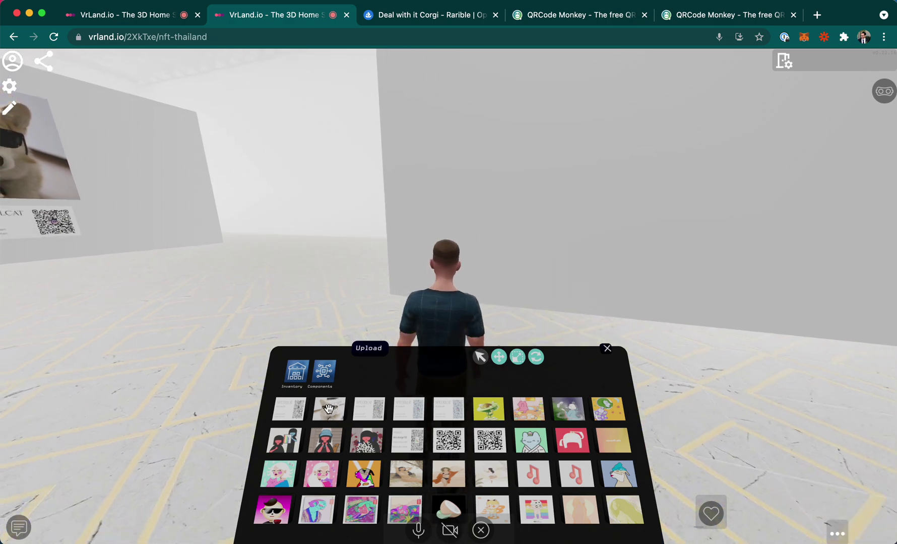
{"action": "key", "text": "Escape"}
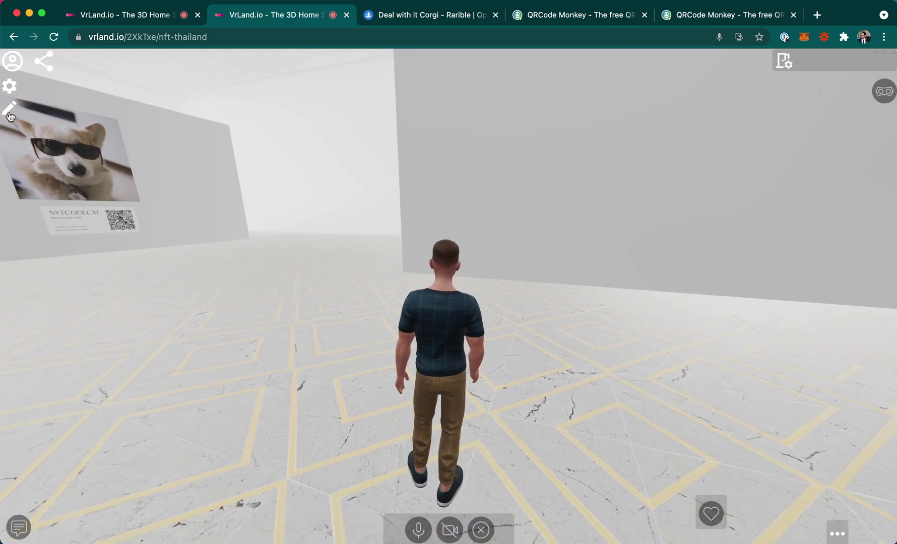
{"action": "left_click_drag", "start_coordinate": [242, 329], "coordinate": [60, 127]}
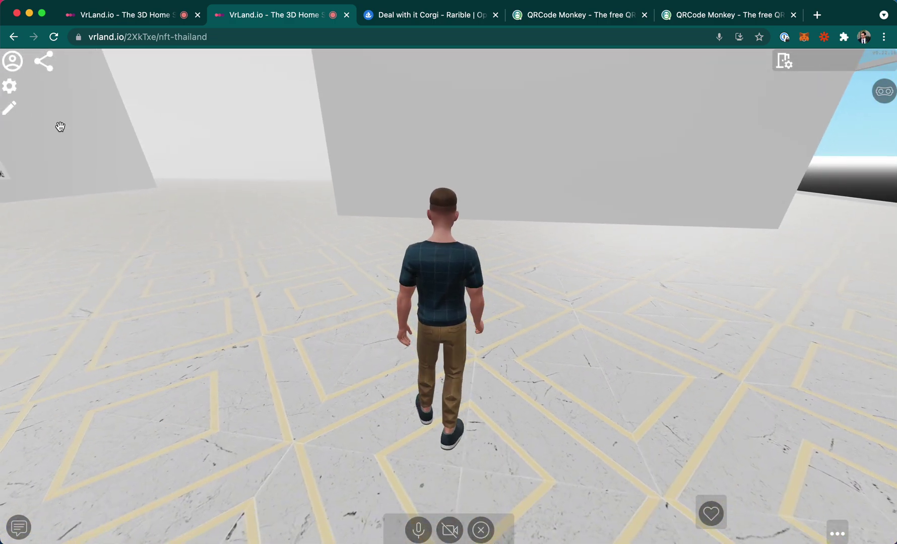
{"action": "left_click", "coordinate": [10, 96]}
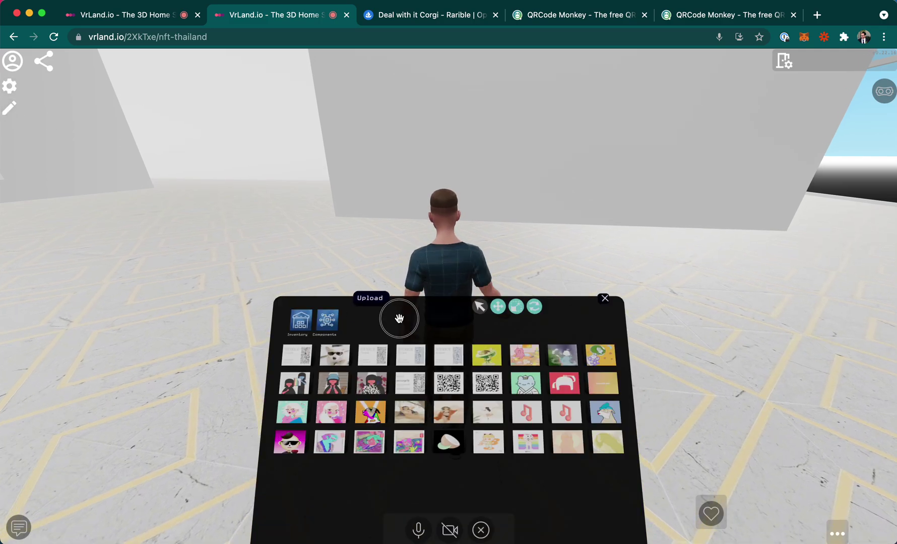
{"action": "left_click_drag", "start_coordinate": [399, 319], "coordinate": [347, 424]}
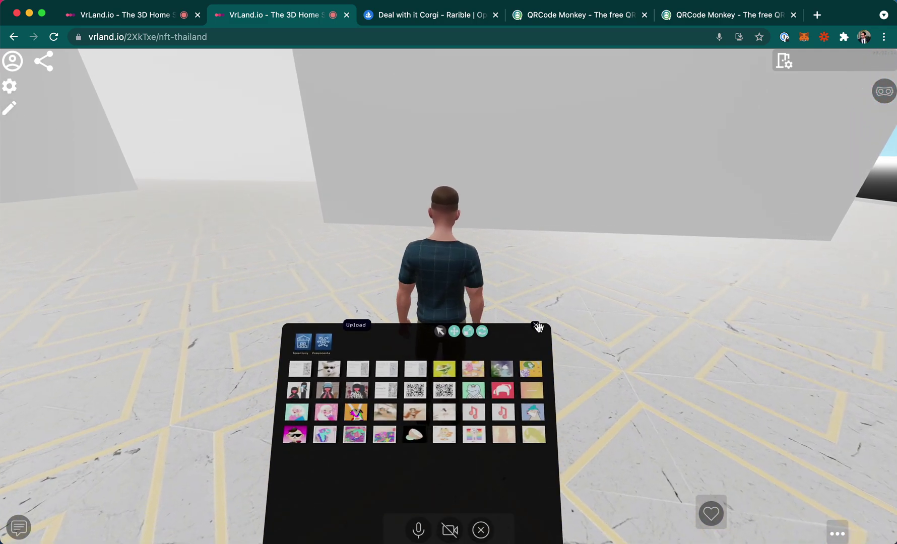
{"action": "left_click", "coordinate": [536, 327]}
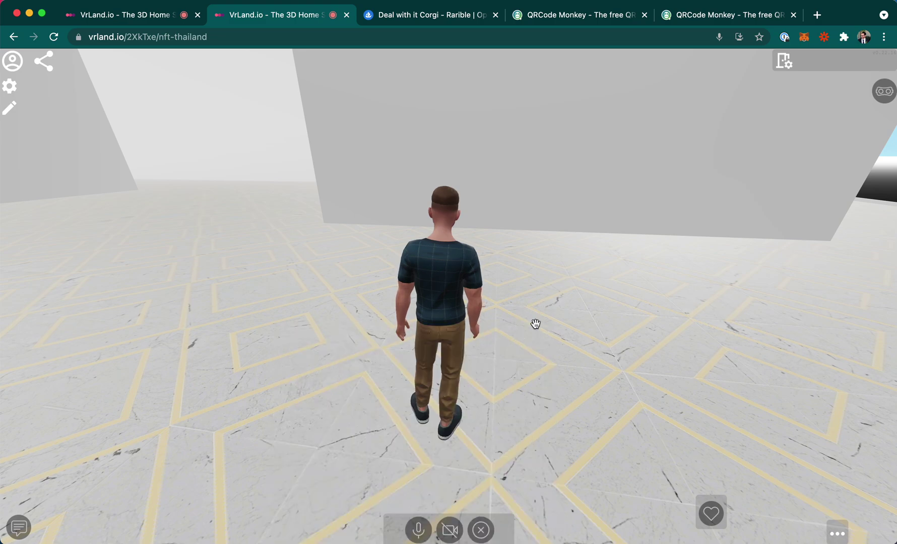
Reopen the upload inventory and place the corgi picture in front of the blank wall.
{"action": "left_click", "coordinate": [10, 109]}
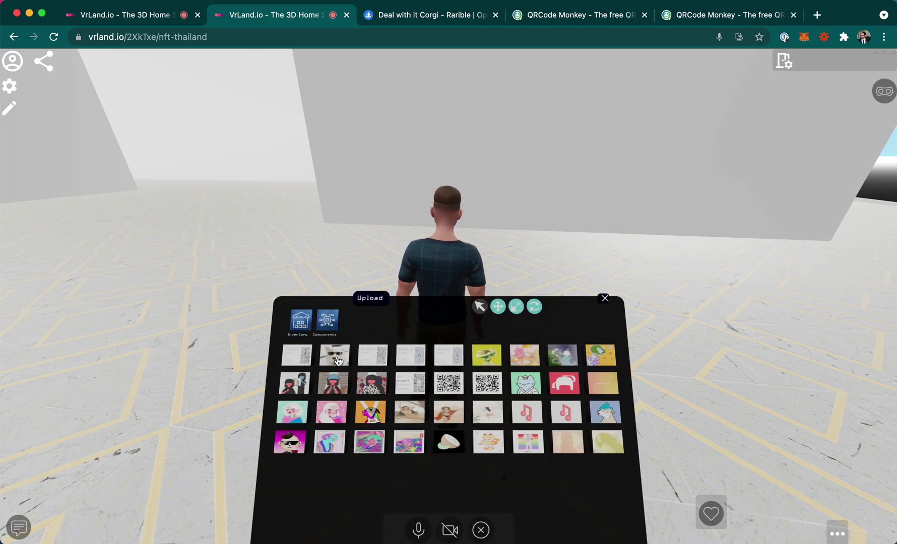
{"action": "left_click", "coordinate": [335, 356]}
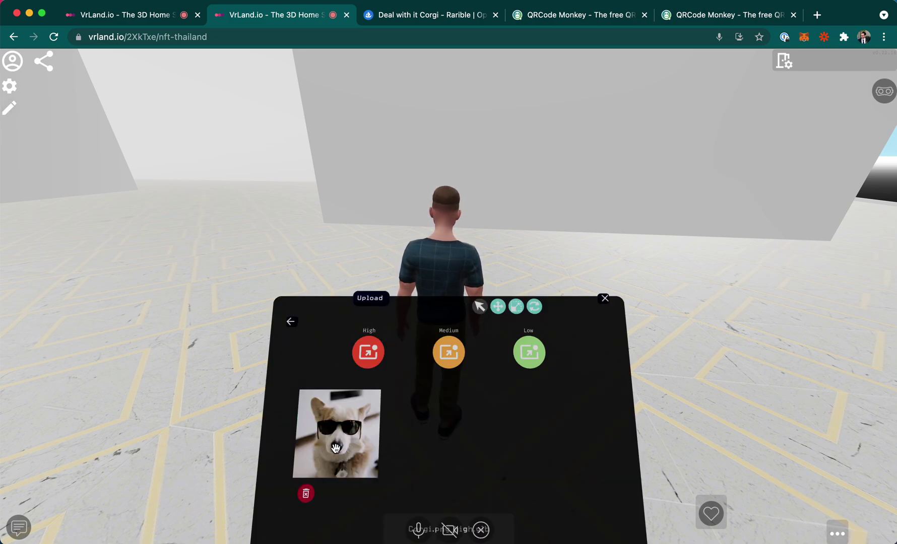
{"action": "key", "text": "a"}
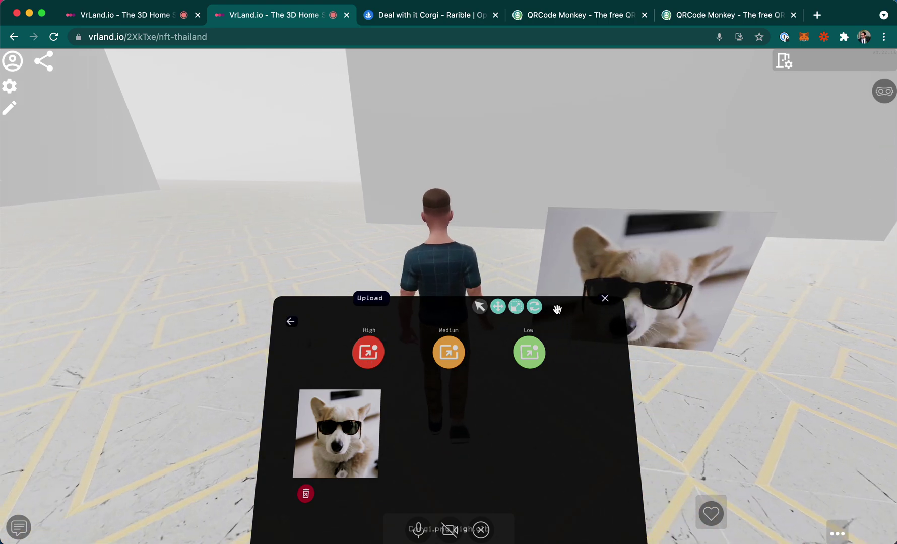
{"action": "key", "text": "d"}
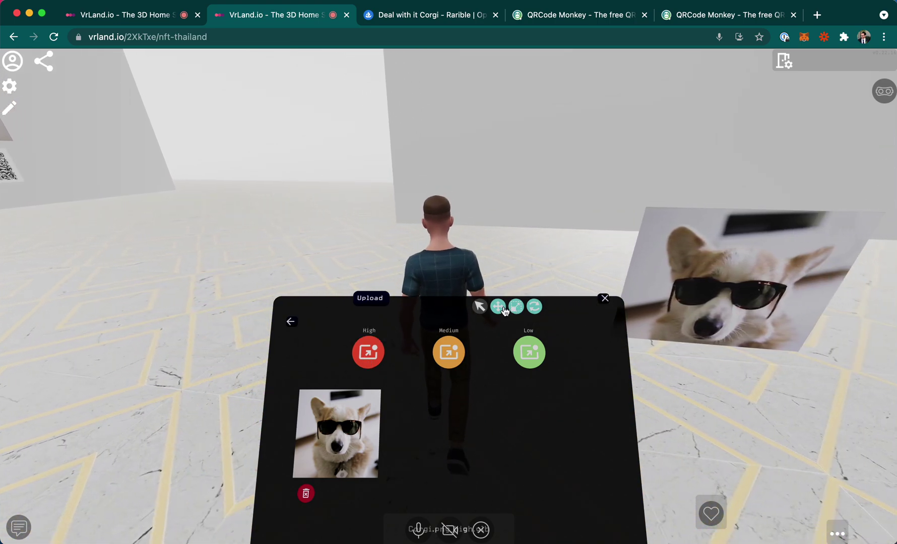
Raise the placed corgi picture clear of the floor, pin it and close the upload editor.
{"action": "left_click", "coordinate": [504, 311]}
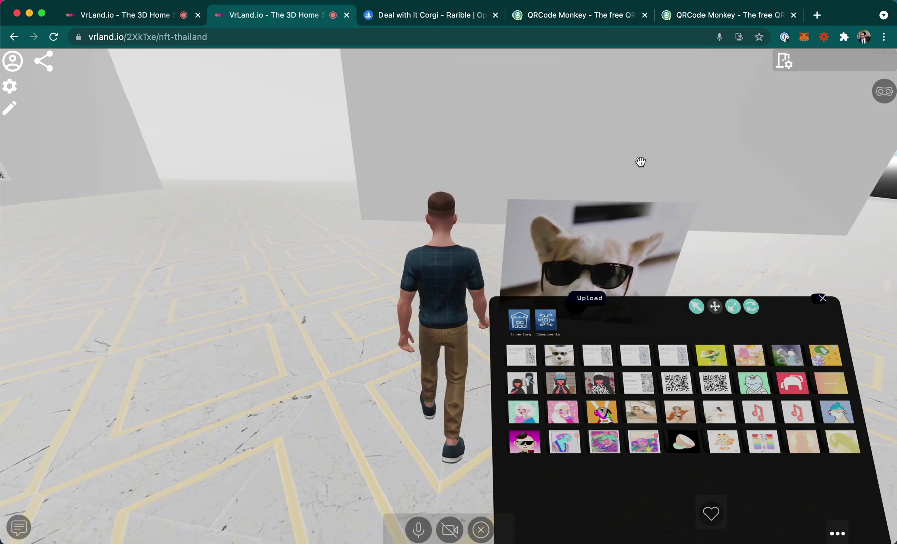
{"action": "left_click", "coordinate": [572, 242]}
{"action": "left_click_drag", "start_coordinate": [568, 229], "coordinate": [570, 214]}
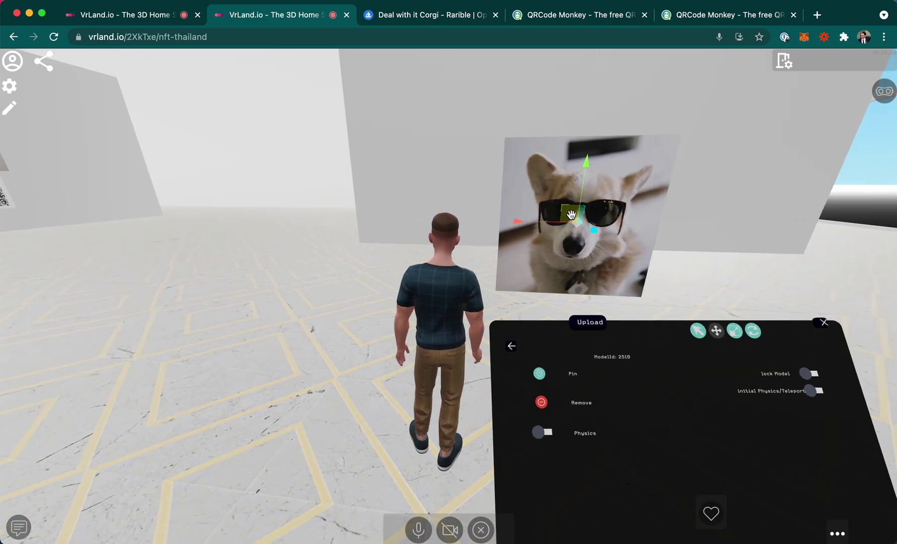
{"action": "key", "text": "a"}
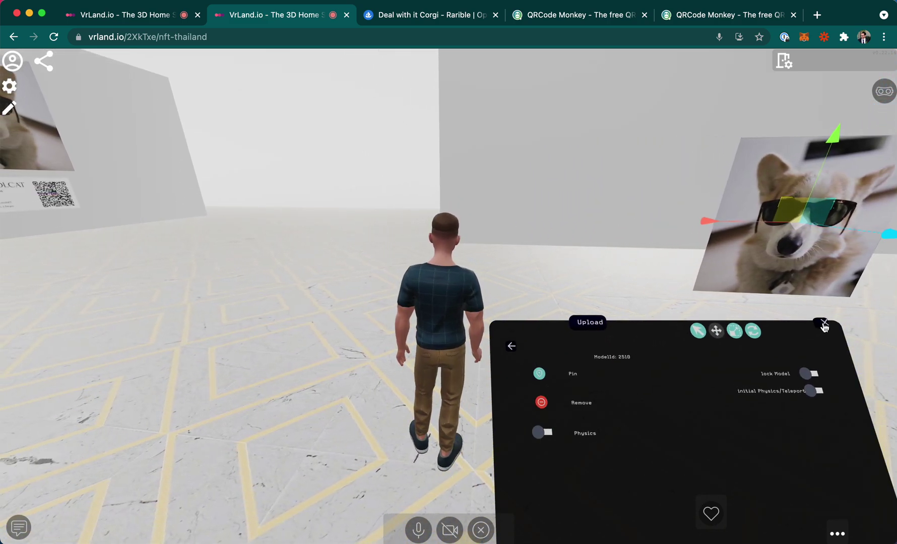
{"action": "key", "text": "d"}
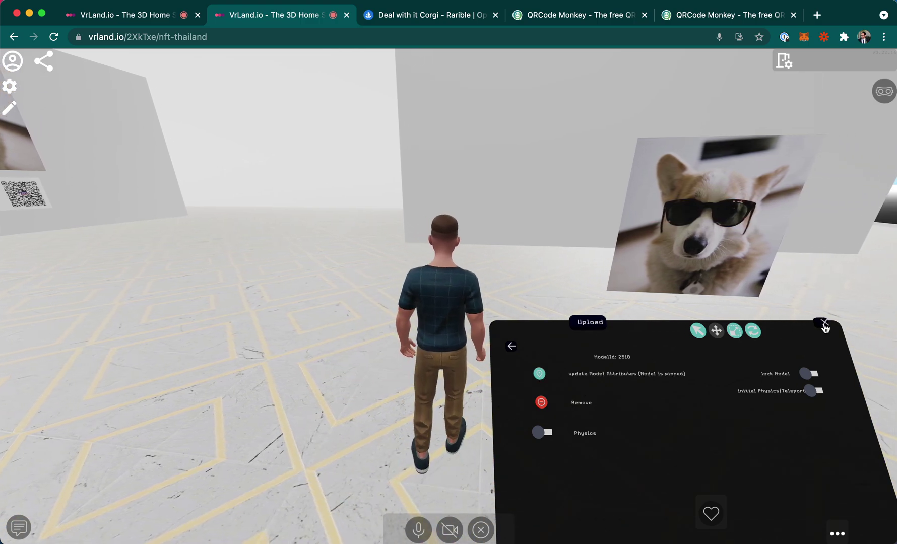
{"action": "left_click", "coordinate": [824, 322]}
Walk the avatar back to the labelled corgi picture and view the picture and its card from the front.
{"action": "key", "text": "w"}
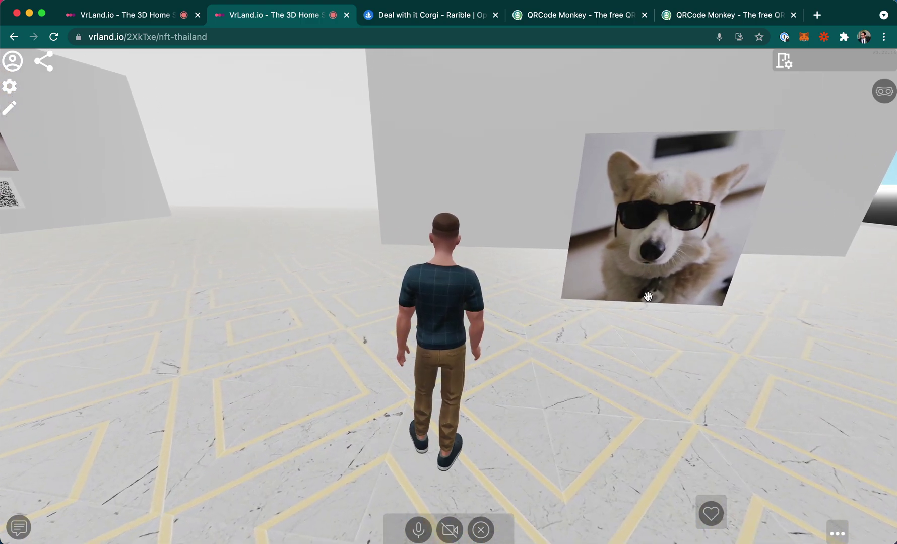
{"action": "key", "text": "w"}
{"action": "left_click_drag", "start_coordinate": [443, 233], "coordinate": [274, 247]}
{"action": "left_click_drag", "start_coordinate": [423, 204], "coordinate": [436, 157]}
{"action": "key", "text": "w"}
{"action": "key", "text": "w"}
{"action": "left_click_drag", "start_coordinate": [504, 172], "coordinate": [672, 60]}
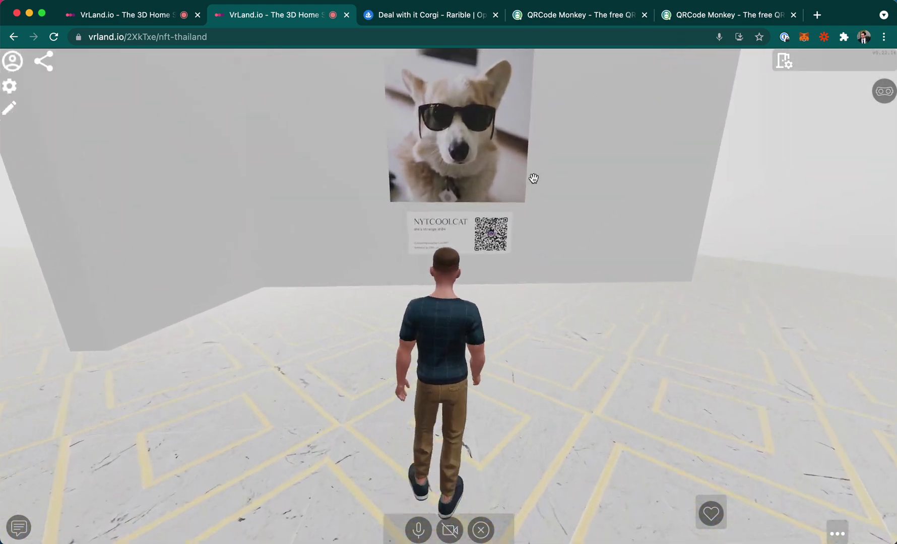
{"action": "left_click_drag", "start_coordinate": [548, 185], "coordinate": [585, 104]}
{"action": "key", "text": "d"}
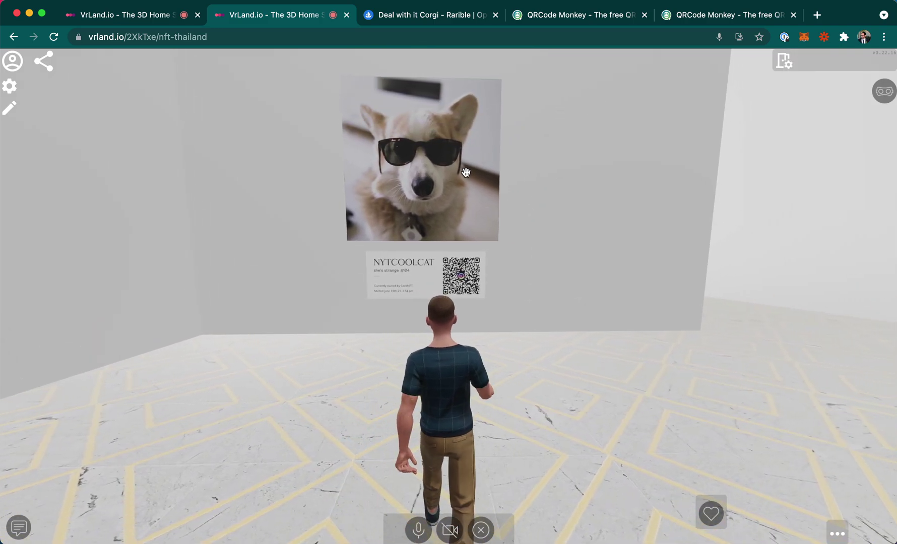
{"action": "key", "text": "w"}
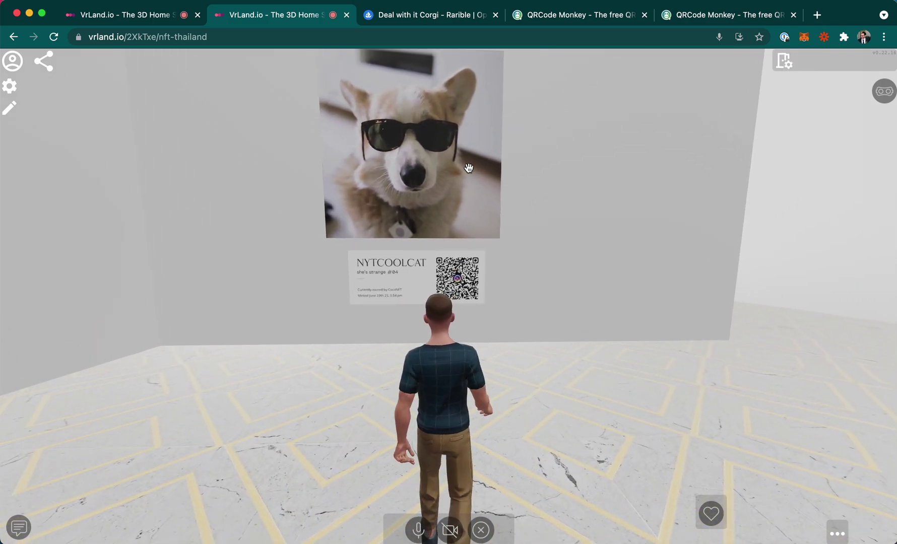
{"action": "key", "text": "s"}
{"action": "key", "text": "a"}
{"action": "key", "text": "w"}
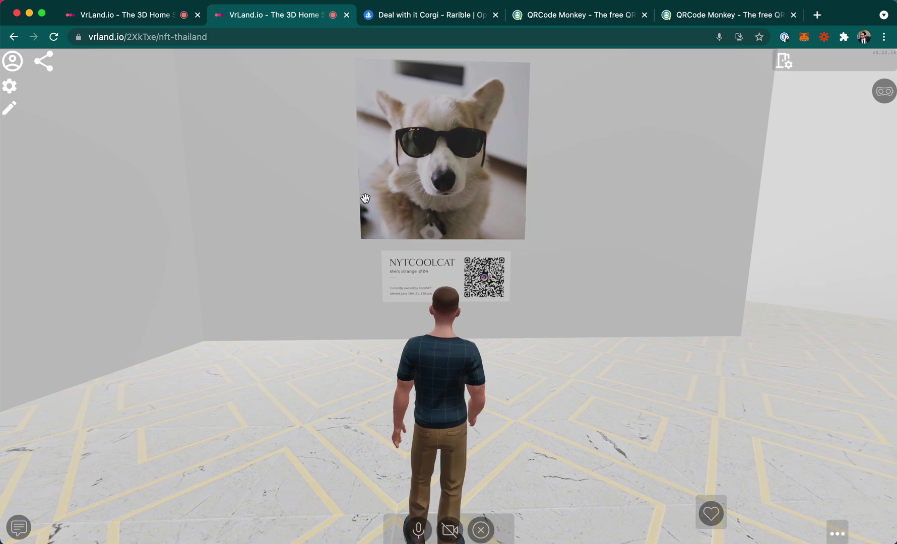
Open the labelled corgi picture in the upload editor, try its rotation handles and return to the upload inventory.
{"action": "left_click", "coordinate": [7, 110]}
{"action": "left_click", "coordinate": [421, 120]}
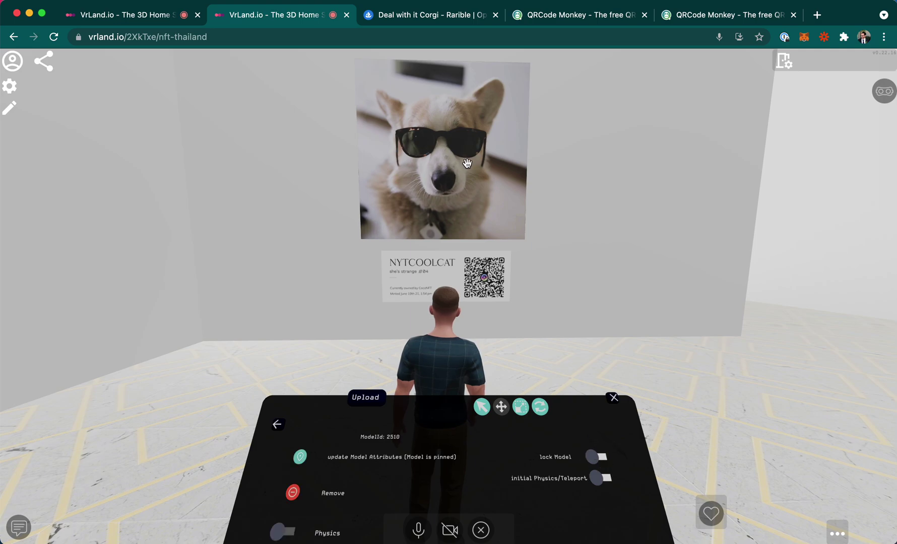
{"action": "left_click", "coordinate": [277, 424]}
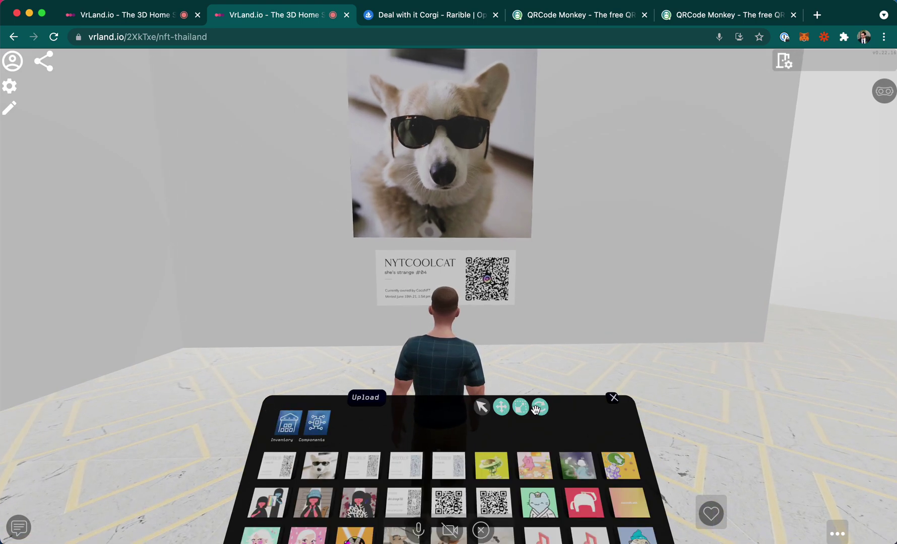
{"action": "left_click", "coordinate": [464, 116]}
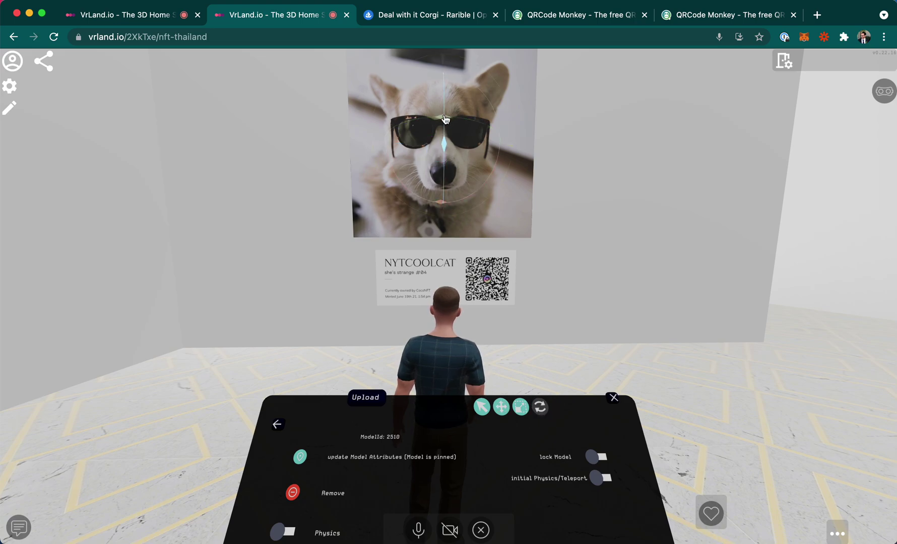
{"action": "left_click_drag", "start_coordinate": [445, 119], "coordinate": [477, 111]}
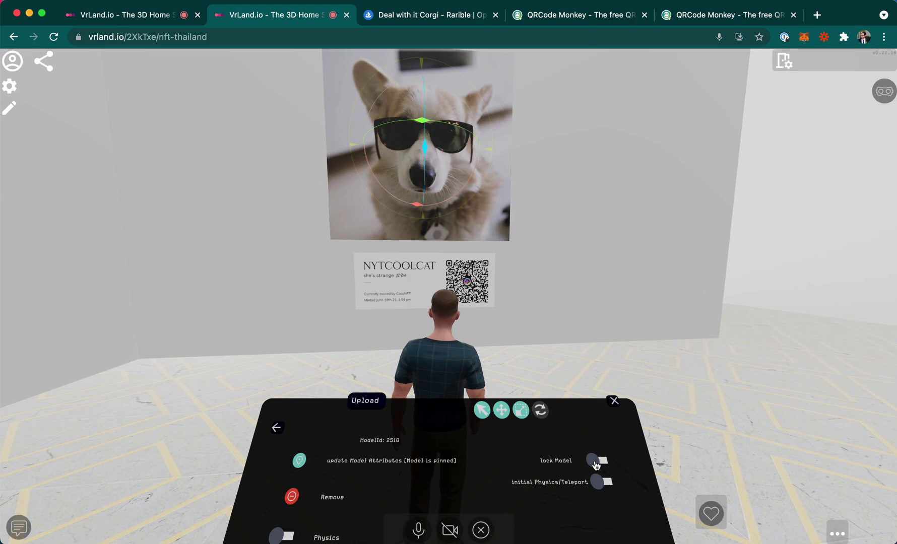
{"action": "left_click", "coordinate": [276, 428]}
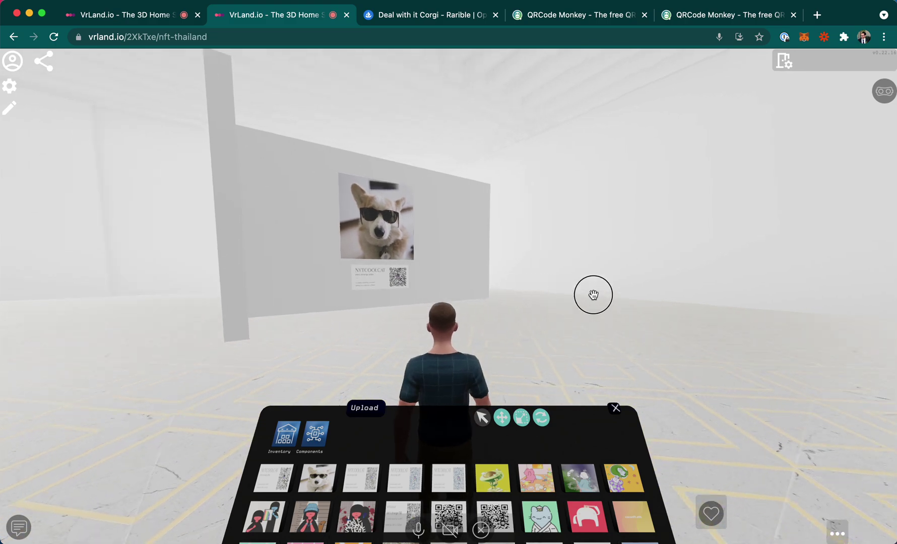
Turn the avatar to view the unlabelled corgi picture beside the labelled one, and face the labelled picture again.
{"action": "left_click_drag", "start_coordinate": [593, 294], "coordinate": [784, 283]}
{"action": "left_click_drag", "start_coordinate": [891, 301], "coordinate": [895, 291]}
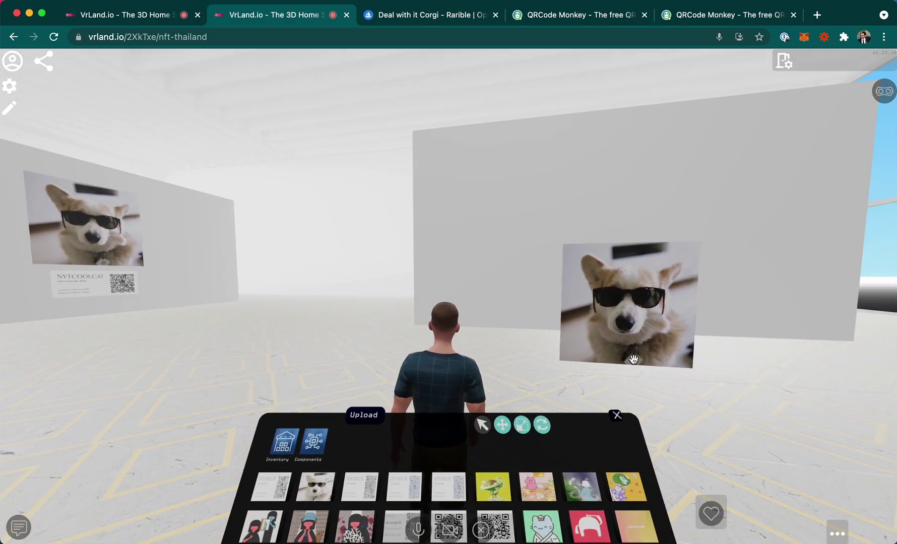
{"action": "left_click", "coordinate": [109, 257]}
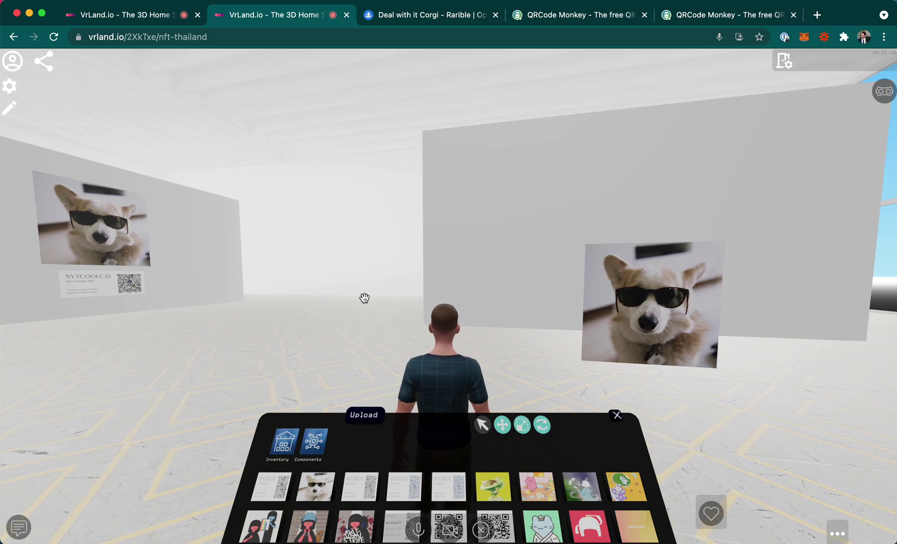
{"action": "left_click", "coordinate": [135, 310]}
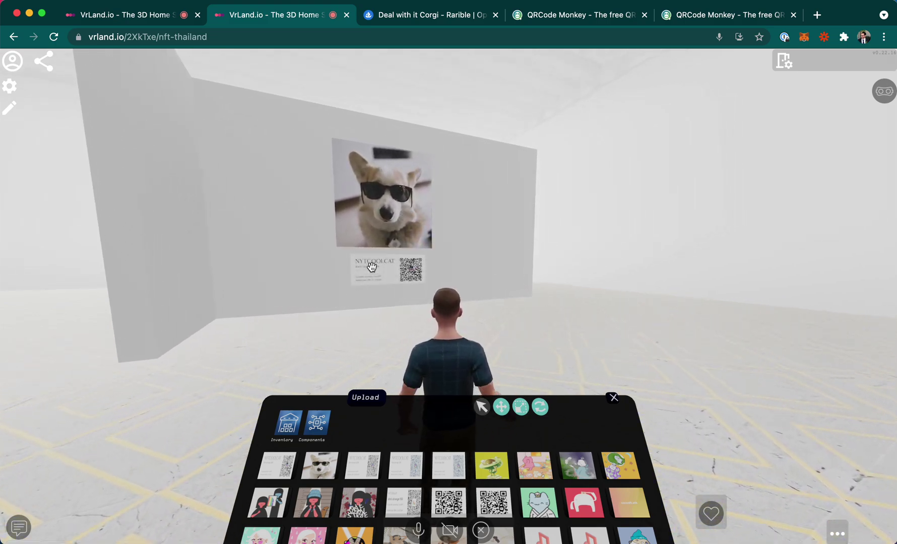
Select the QR-code label card beneath the corgi picture and walk the avatar up close to it.
{"action": "left_click", "coordinate": [320, 275]}
{"action": "left_click_drag", "start_coordinate": [516, 260], "coordinate": [411, 327]}
{"action": "key", "text": "w"}
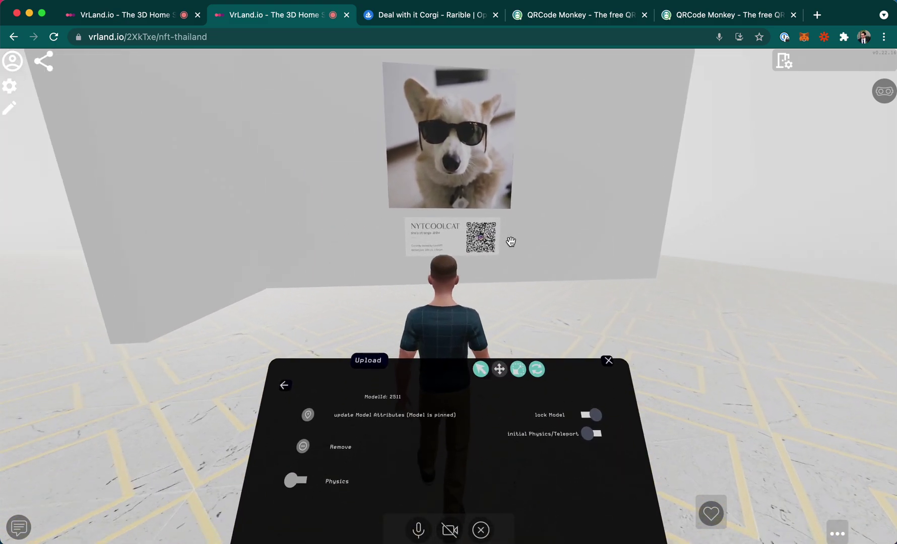
{"action": "left_click_drag", "start_coordinate": [506, 226], "coordinate": [510, 162]}
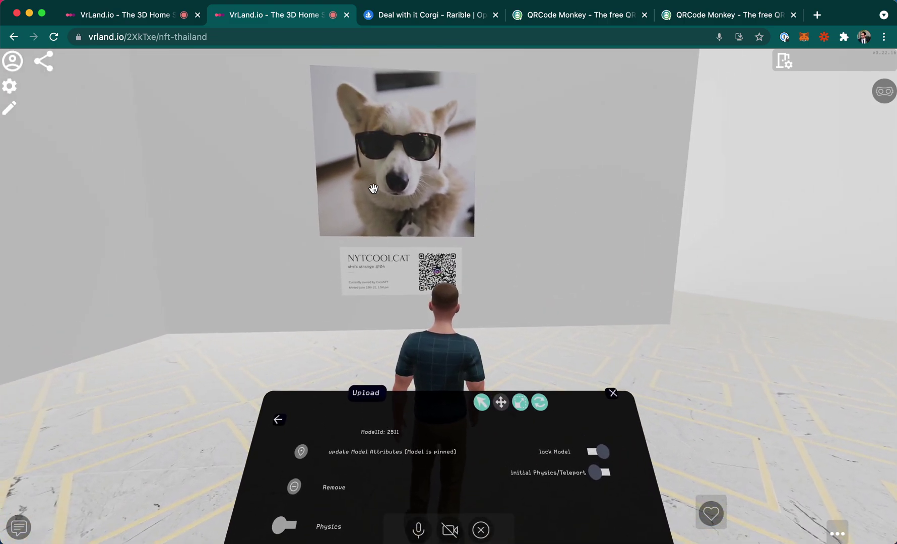
Walk the avatar around the display wall to examine the labelled corgi picture and its card from different distances and angles.
{"action": "key", "text": "d"}
{"action": "key", "text": "s"}
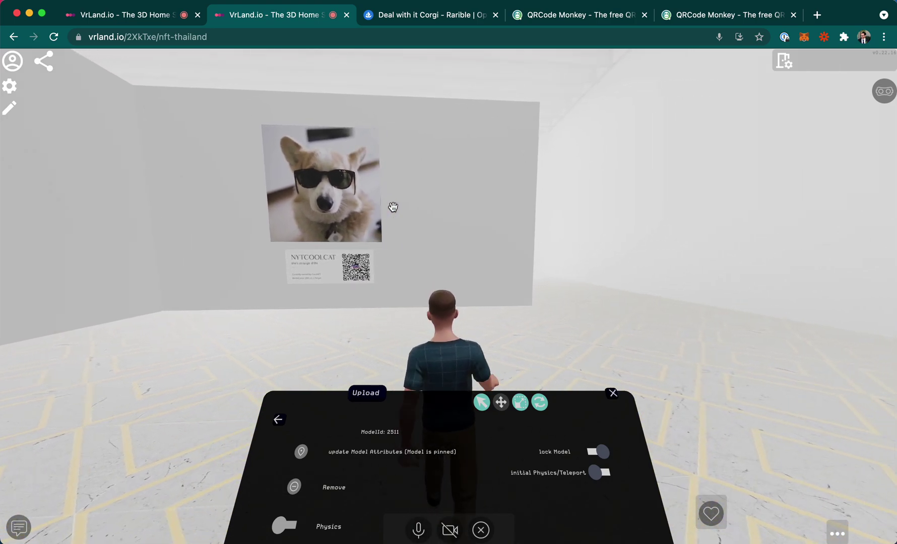
{"action": "key", "text": "w"}
{"action": "key", "text": "a"}
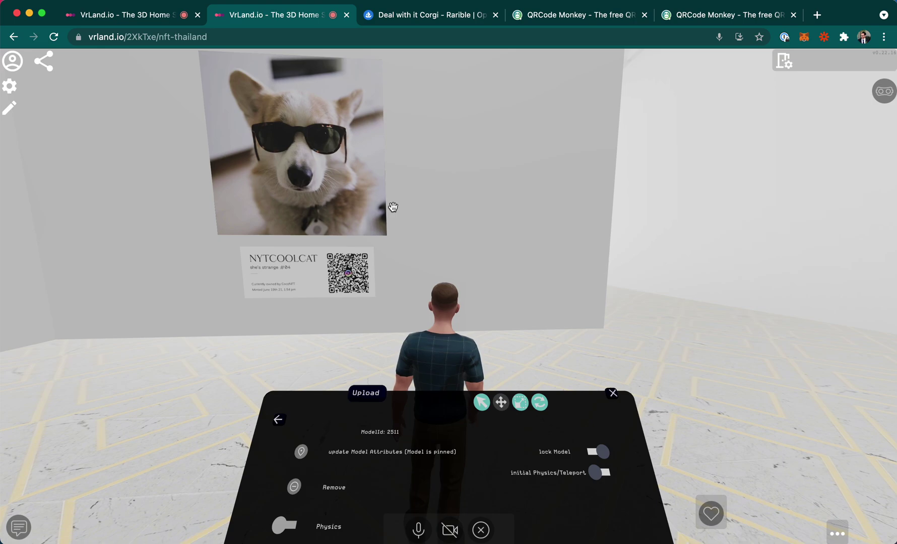
{"action": "key", "text": "d"}
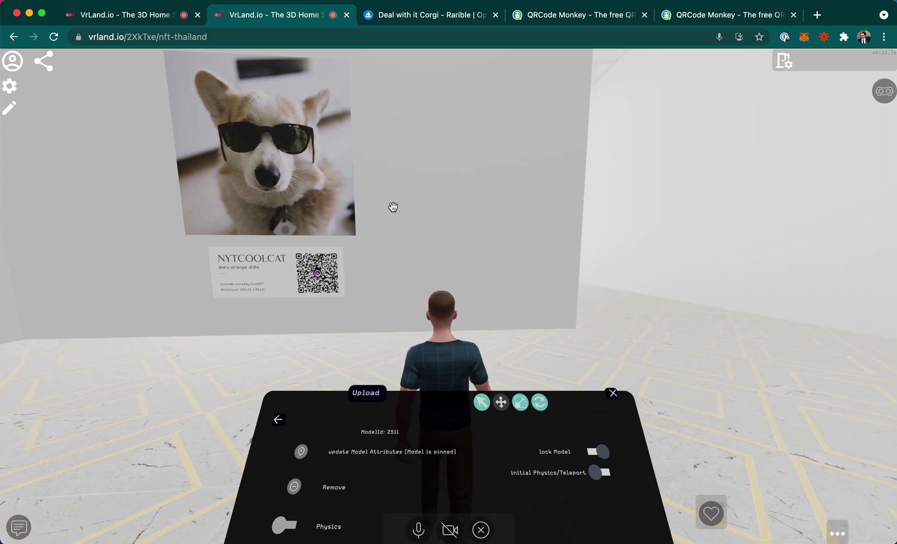
{"action": "key", "text": "s"}
{"action": "key", "text": "w"}
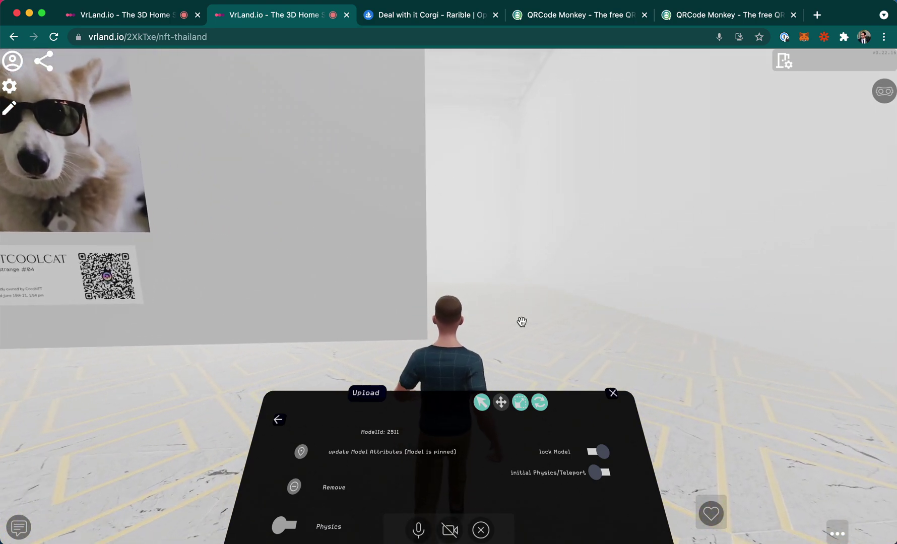
{"action": "key", "text": "d"}
{"action": "left_click_drag", "start_coordinate": [510, 297], "coordinate": [548, 192]}
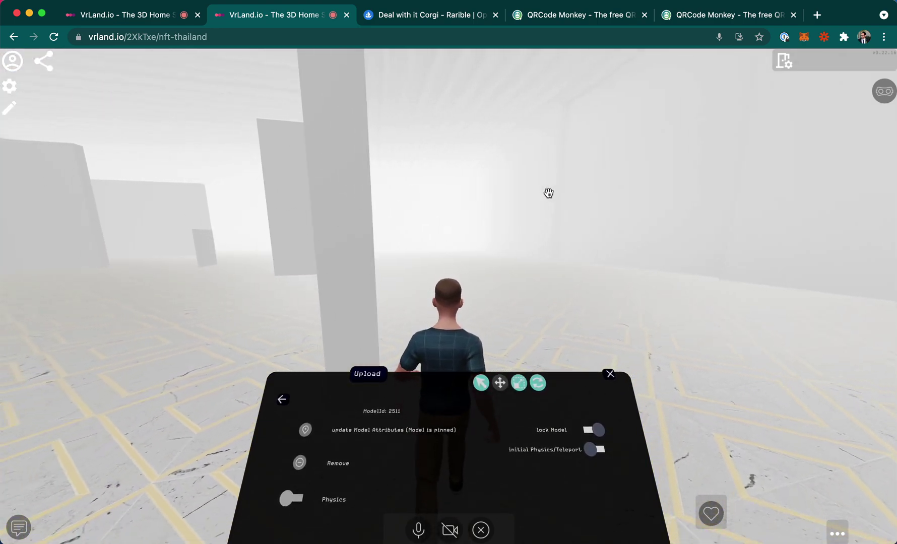
{"action": "left_click_drag", "start_coordinate": [412, 226], "coordinate": [632, 224]}
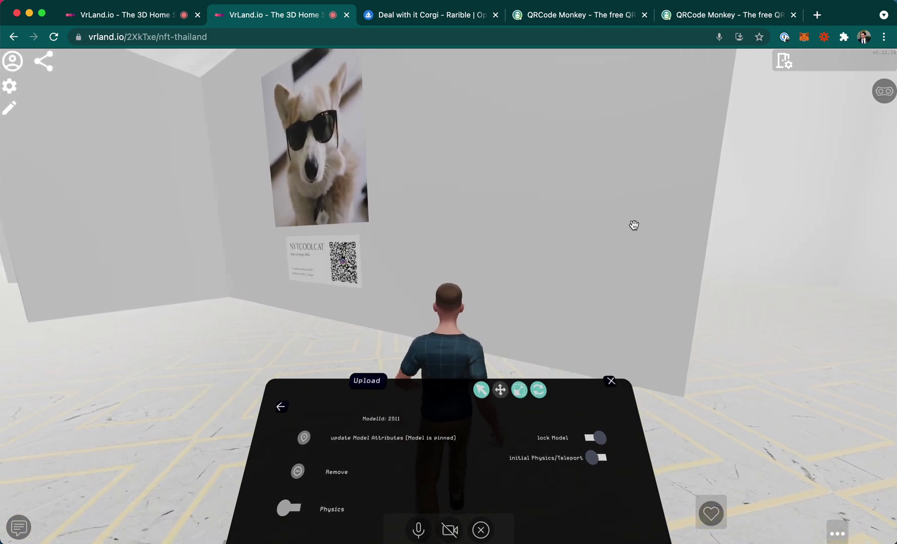
Return to the upload inventory and reposition the upload panel in front of the labelled corgi picture.
{"action": "left_click", "coordinate": [280, 406]}
{"action": "left_click_drag", "start_coordinate": [277, 406], "coordinate": [225, 422]}
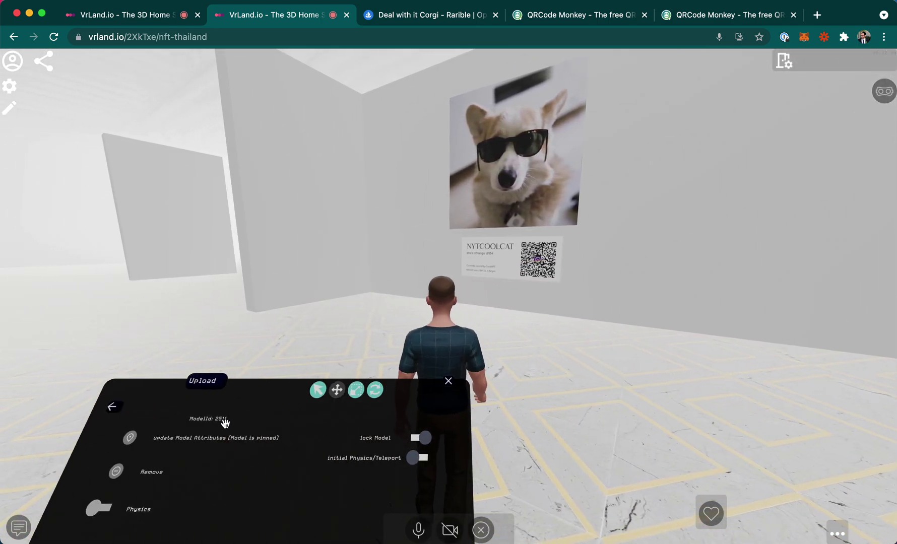
{"action": "left_click", "coordinate": [112, 408]}
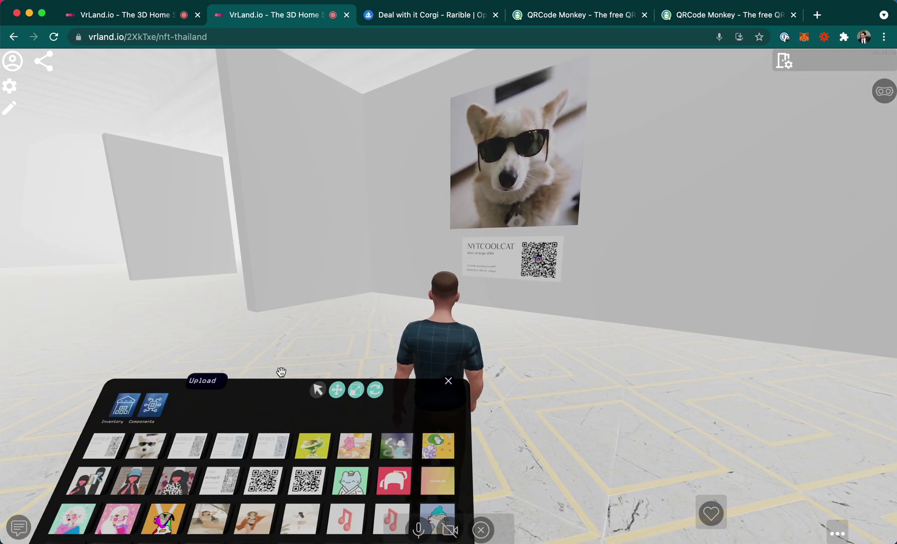
{"action": "left_click_drag", "start_coordinate": [245, 384], "coordinate": [304, 421]}
{"action": "left_click_drag", "start_coordinate": [232, 379], "coordinate": [334, 355]}
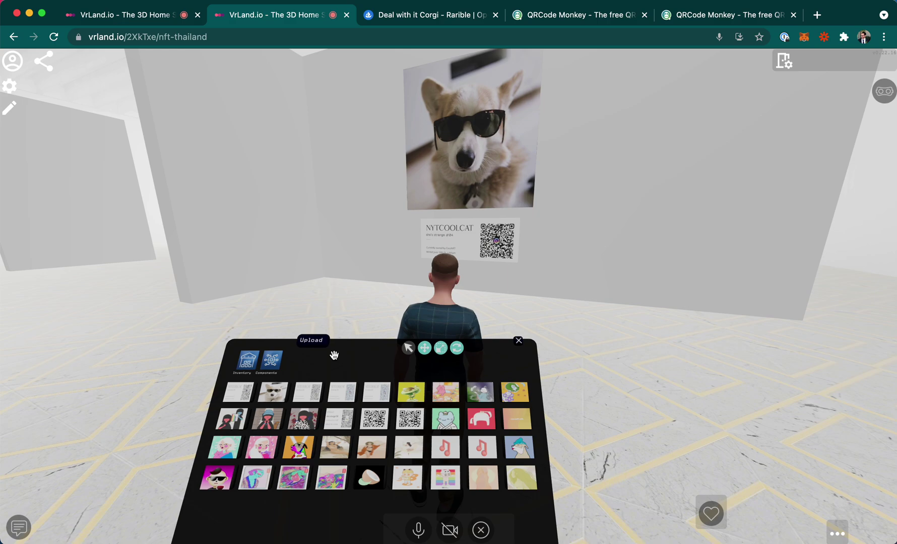